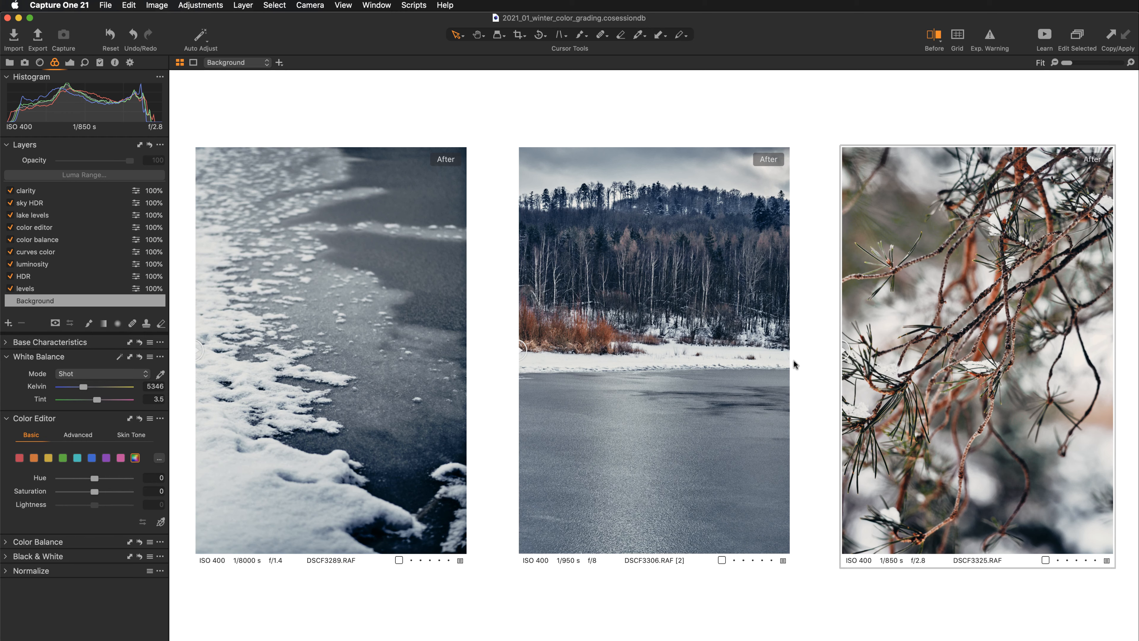
Turn off the before/after comparison, and show the thumbnail browser with all images deselected.
{"action": "key", "text": "y"}
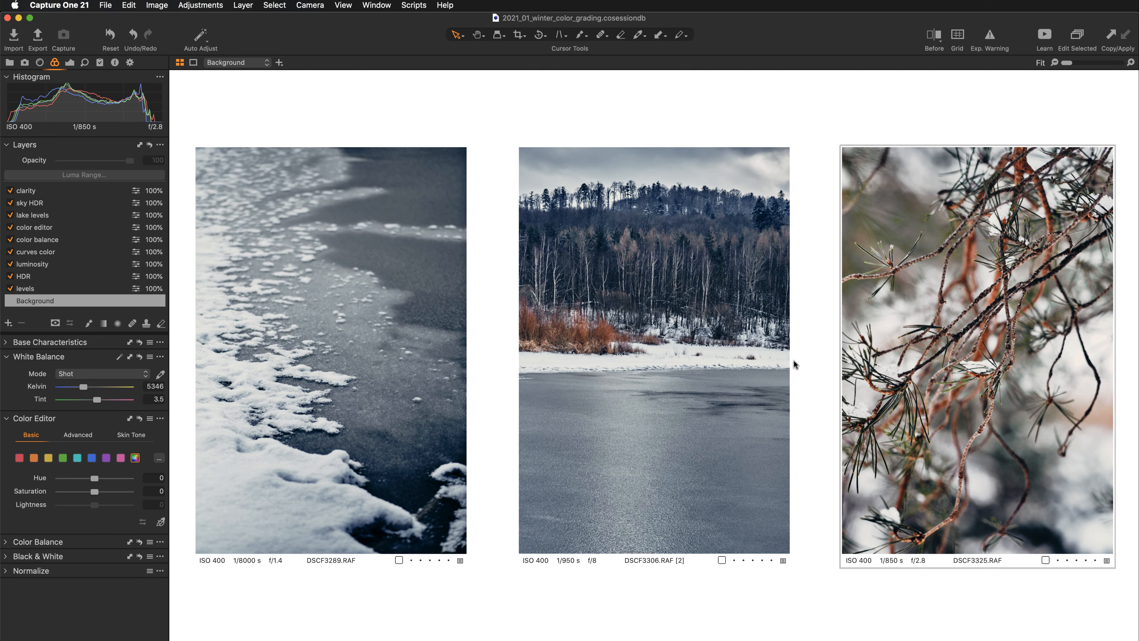
{"action": "key", "text": "super+shift+b"}
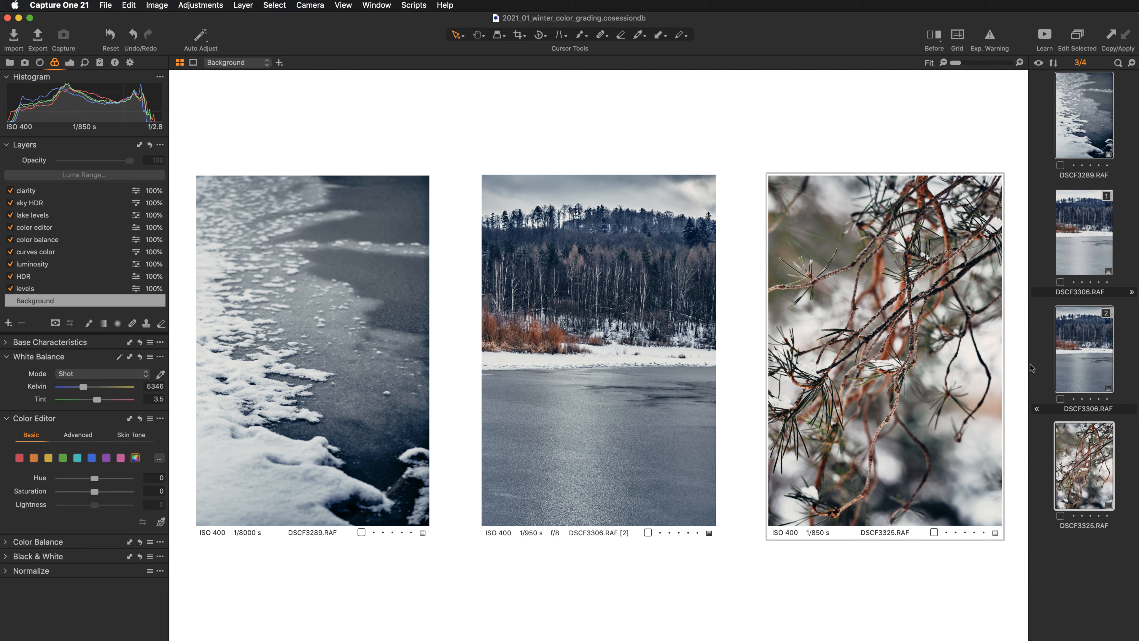
{"action": "key", "text": "super+d"}
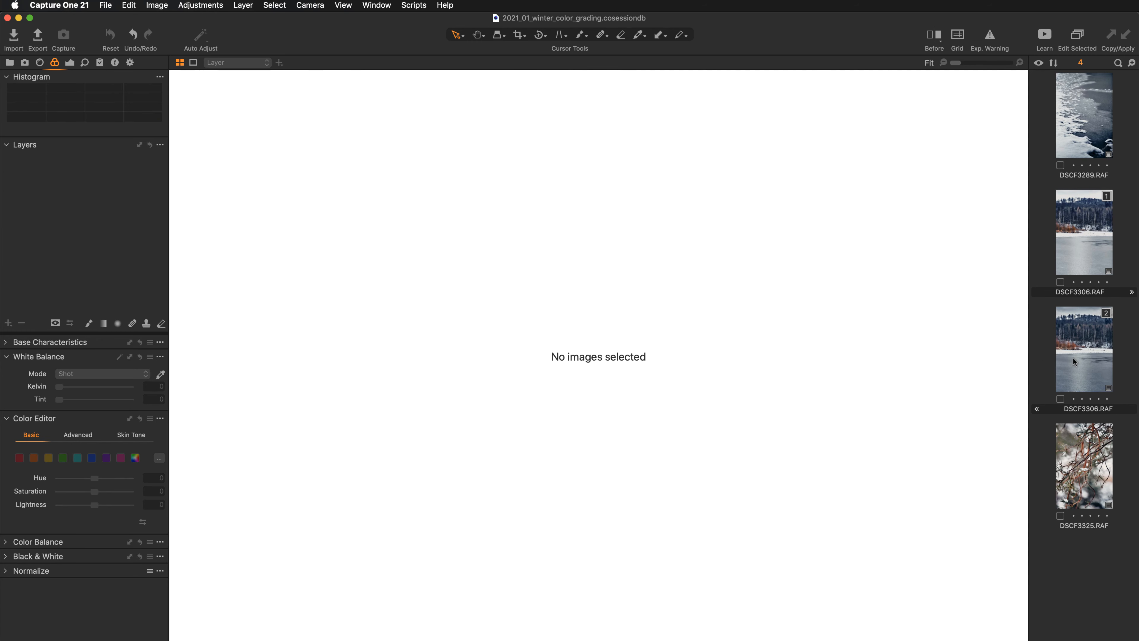
Create a new unedited variant of DSCF3306.RAF [2] and display both variants side by side.
{"action": "left_click", "coordinate": [1074, 360]}
{"action": "right_click", "coordinate": [617, 353]}
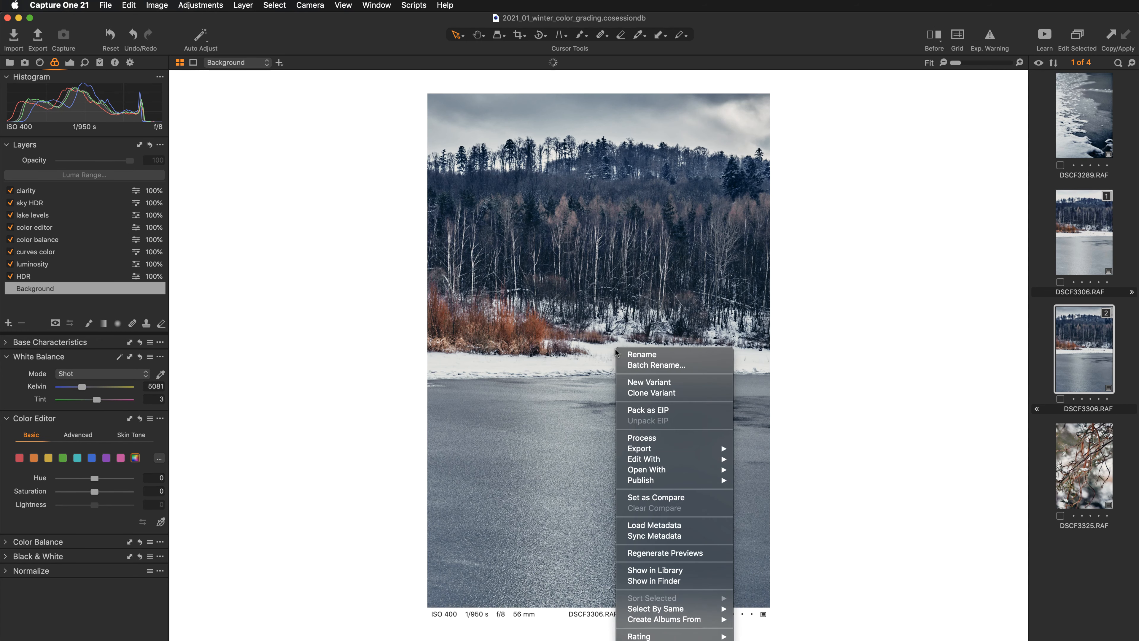
{"action": "left_click", "coordinate": [635, 383]}
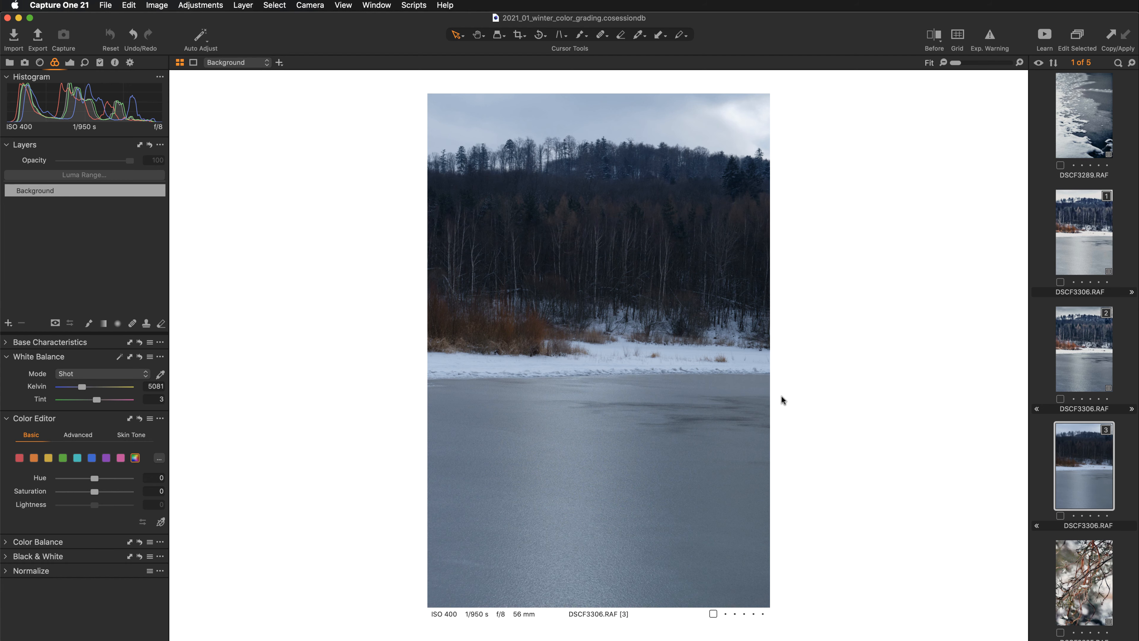
{"action": "left_click", "coordinate": [1081, 363], "text": "super"}
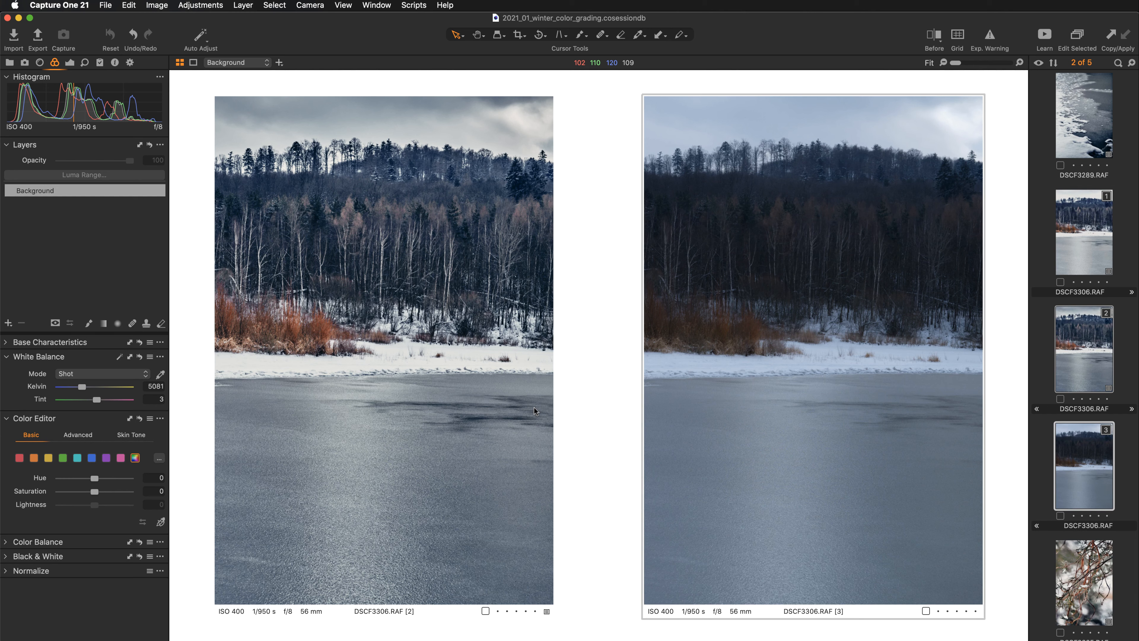
Compare the two DSCF3306.RAF variants against a Black viewer background, and restore the White background.
{"action": "right_click", "coordinate": [617, 337]}
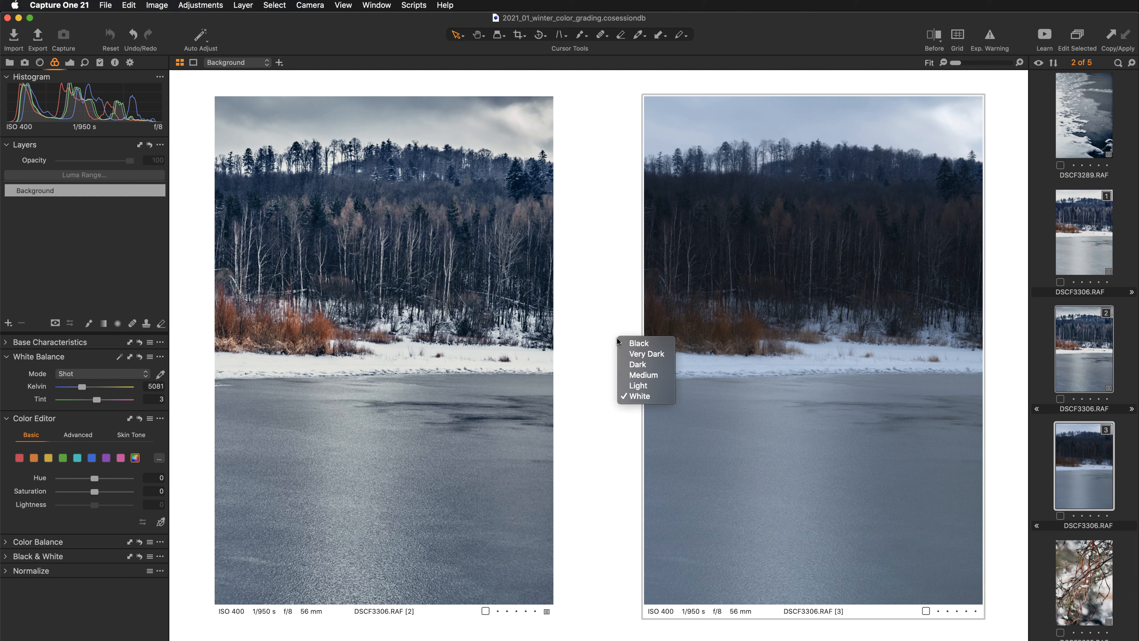
{"action": "left_click", "coordinate": [635, 342]}
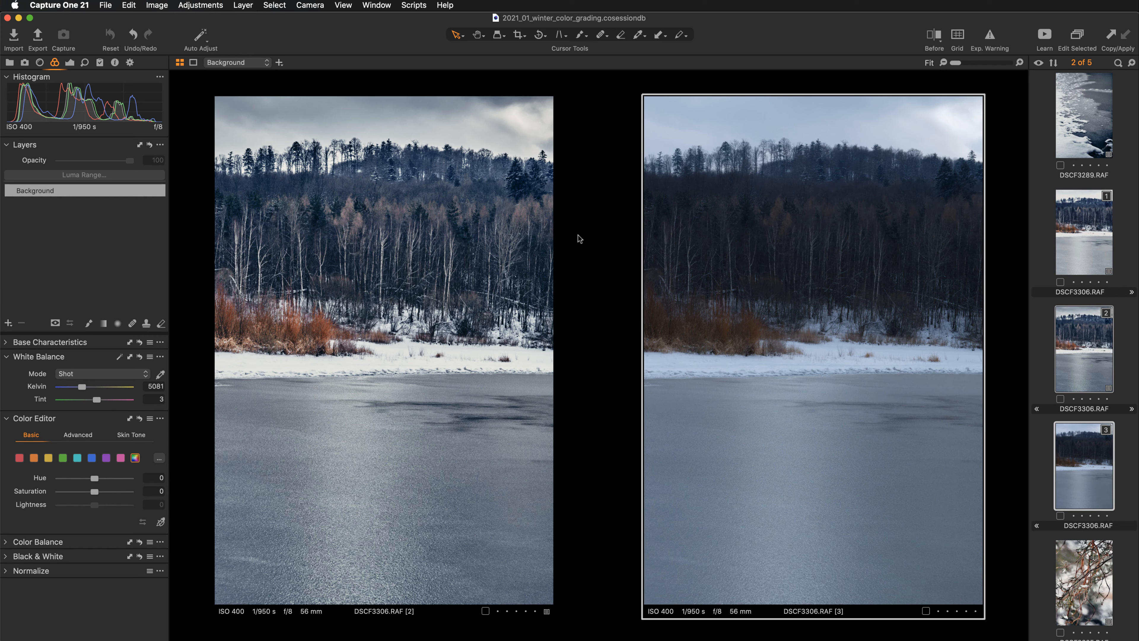
{"action": "left_click", "coordinate": [491, 243]}
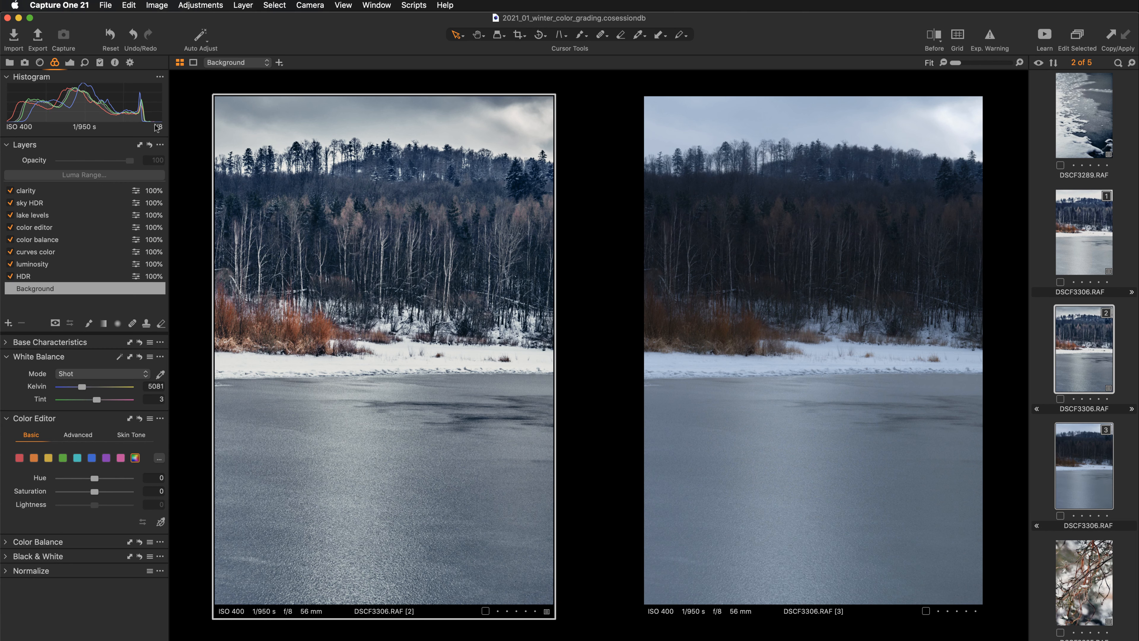
{"action": "right_click", "coordinate": [183, 240]}
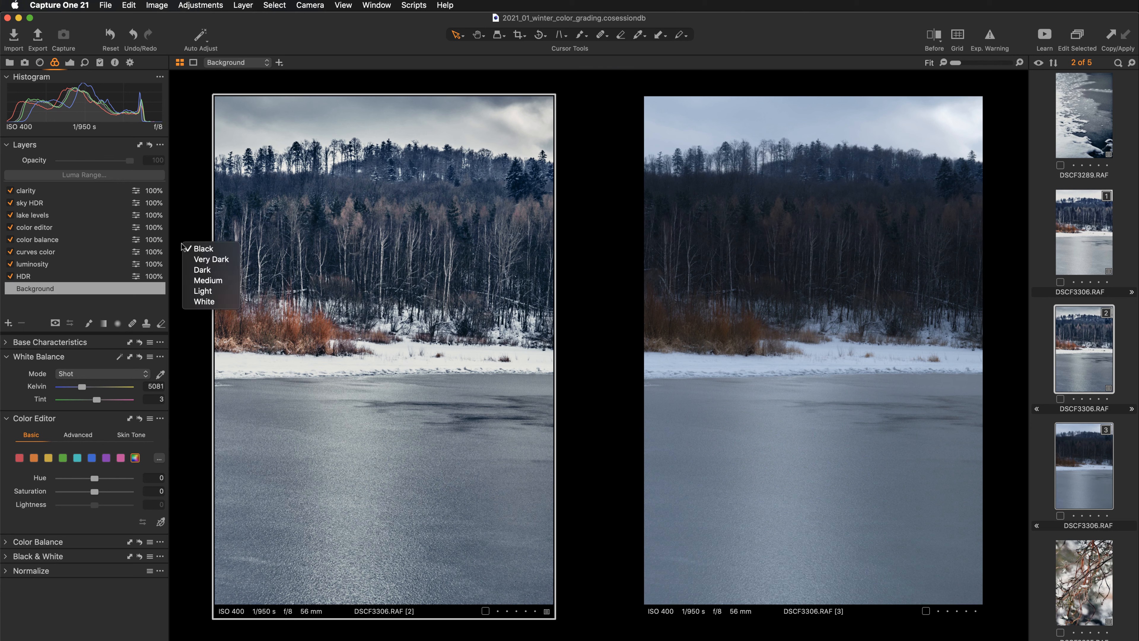
{"action": "left_click", "coordinate": [205, 301]}
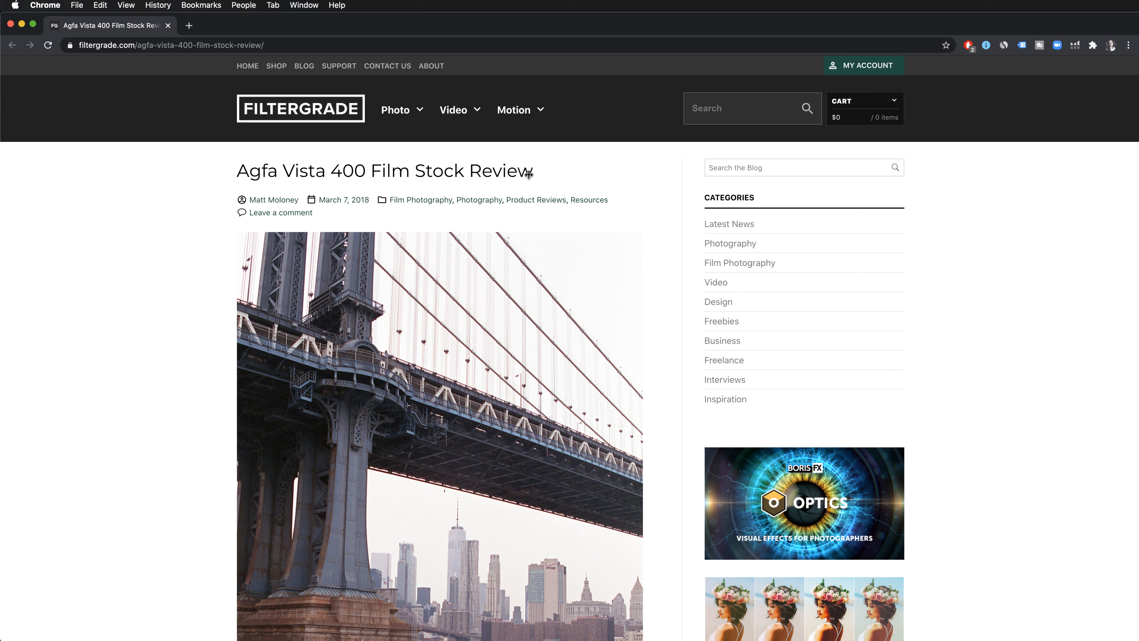
In Chrome, look through the Agfa Vista 400 film stock review as far as its film characteristic charts.
{"action": "scroll", "coordinate": [156, 343], "scroll_direction": "down", "scroll_amount": 20}
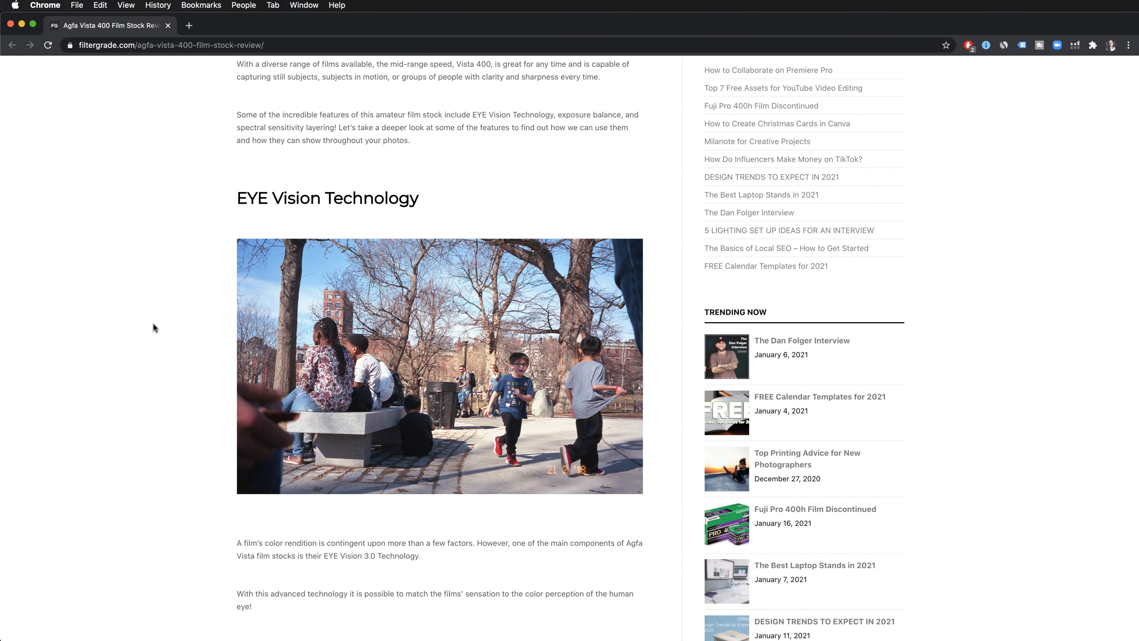
{"action": "scroll", "coordinate": [153, 324], "scroll_direction": "down", "scroll_amount": 10}
{"action": "scroll", "coordinate": [153, 323], "scroll_direction": "down", "scroll_amount": 14}
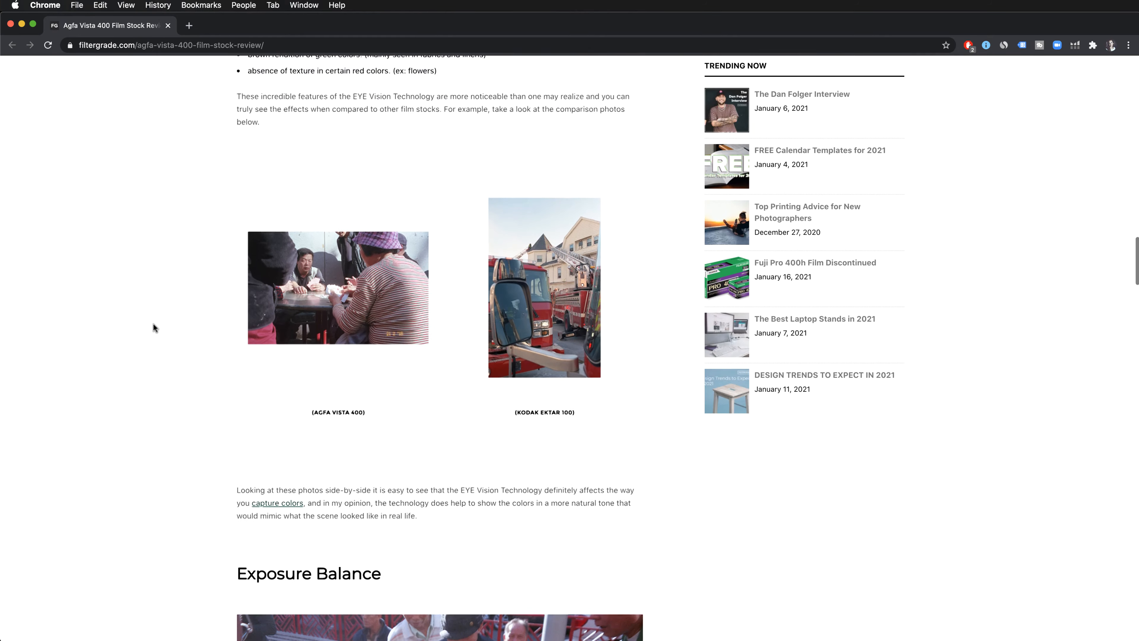
{"action": "scroll", "coordinate": [153, 324], "scroll_direction": "down", "scroll_amount": 15}
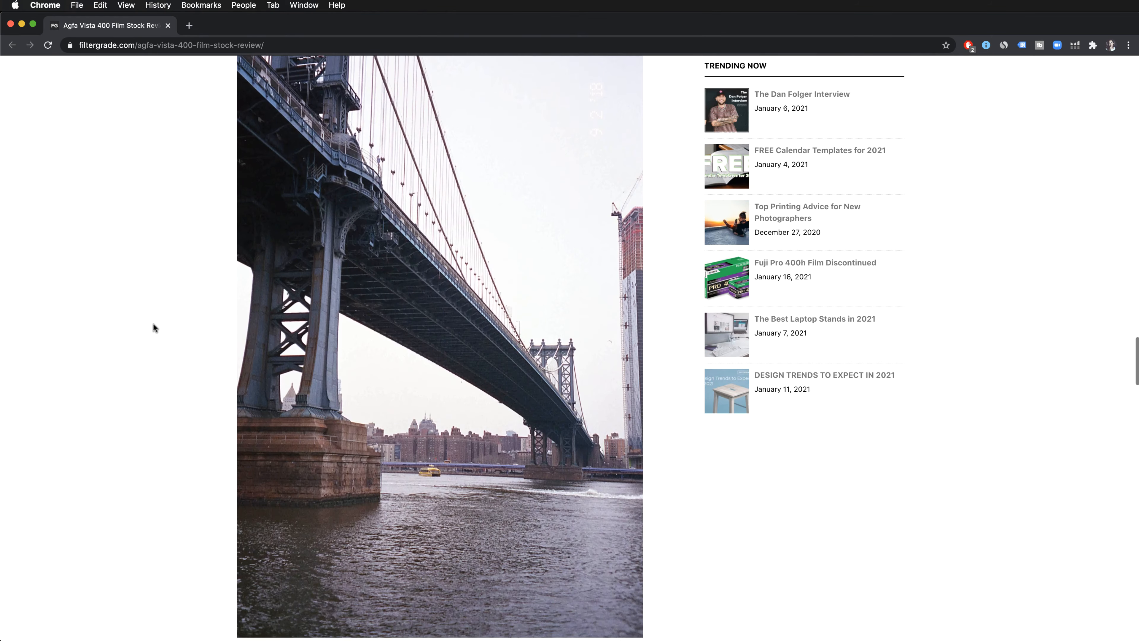
{"action": "scroll", "coordinate": [153, 324], "scroll_direction": "down", "scroll_amount": 15}
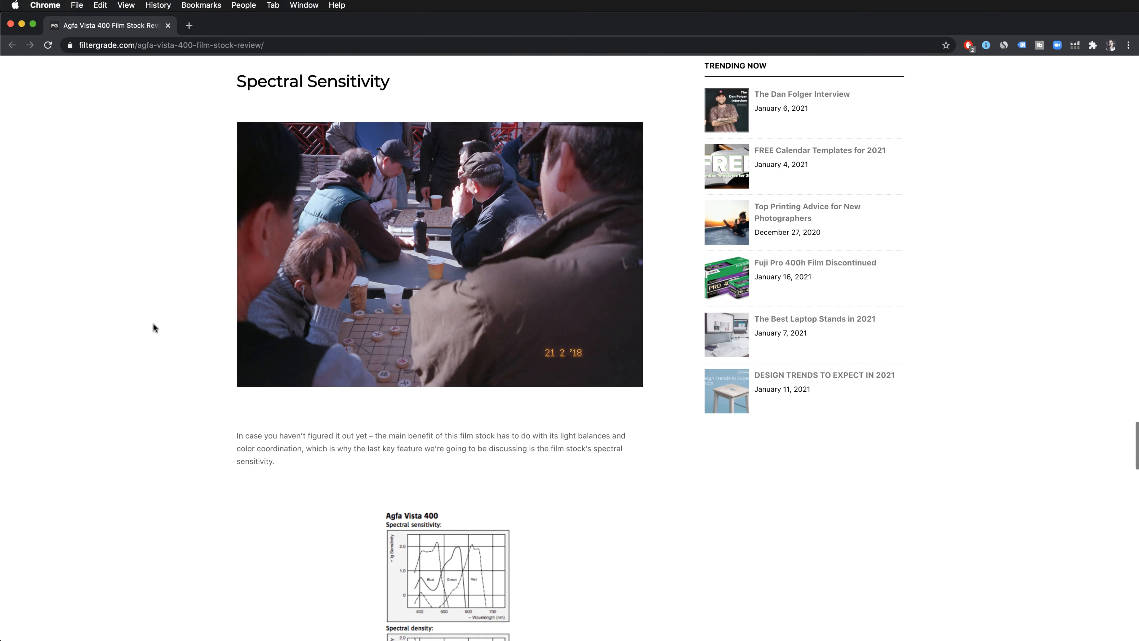
{"action": "scroll", "coordinate": [153, 324], "scroll_direction": "down", "scroll_amount": 5}
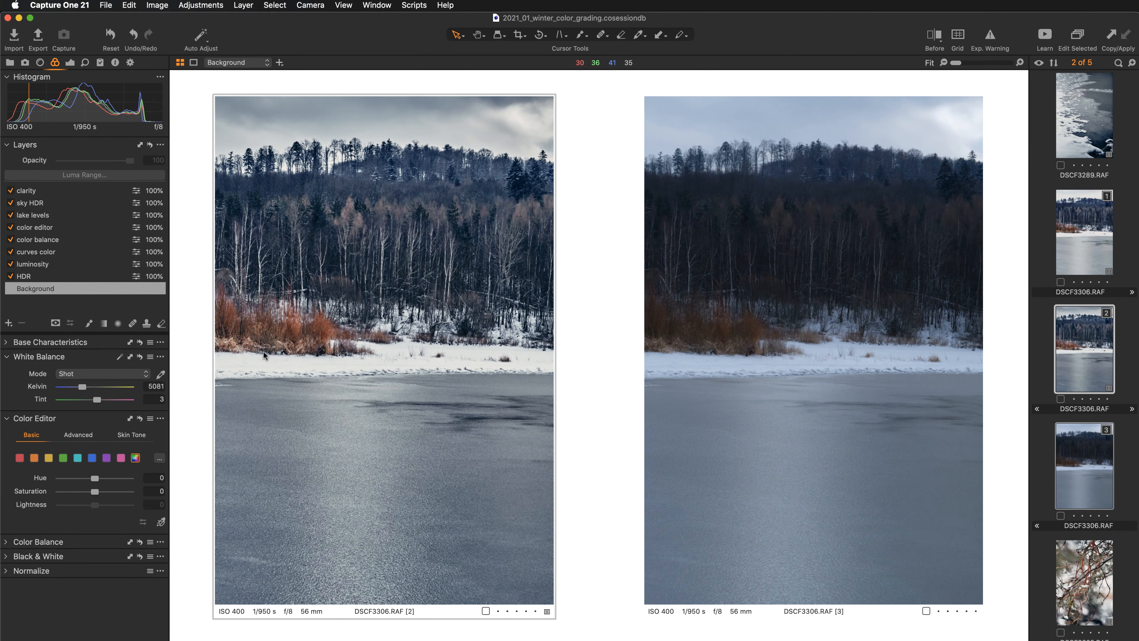
In Capture One, detach the Curve tool from the exposure tools as a floating panel, expanded and enlarged over the graded variant.
{"action": "left_click", "coordinate": [71, 63]}
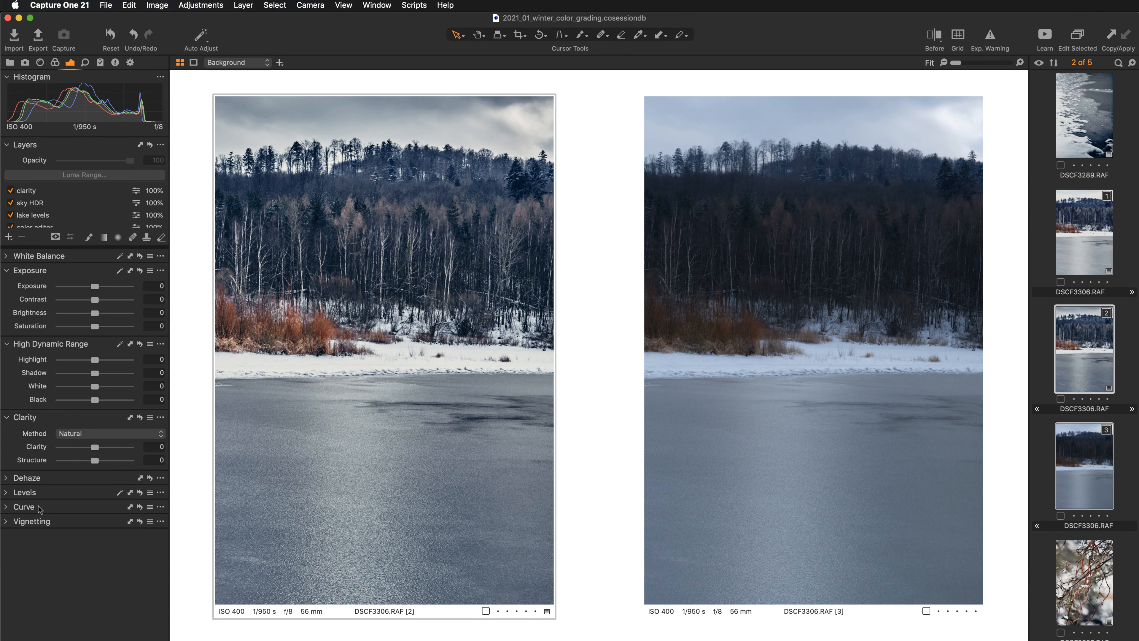
{"action": "left_click_drag", "start_coordinate": [40, 508], "coordinate": [262, 180]}
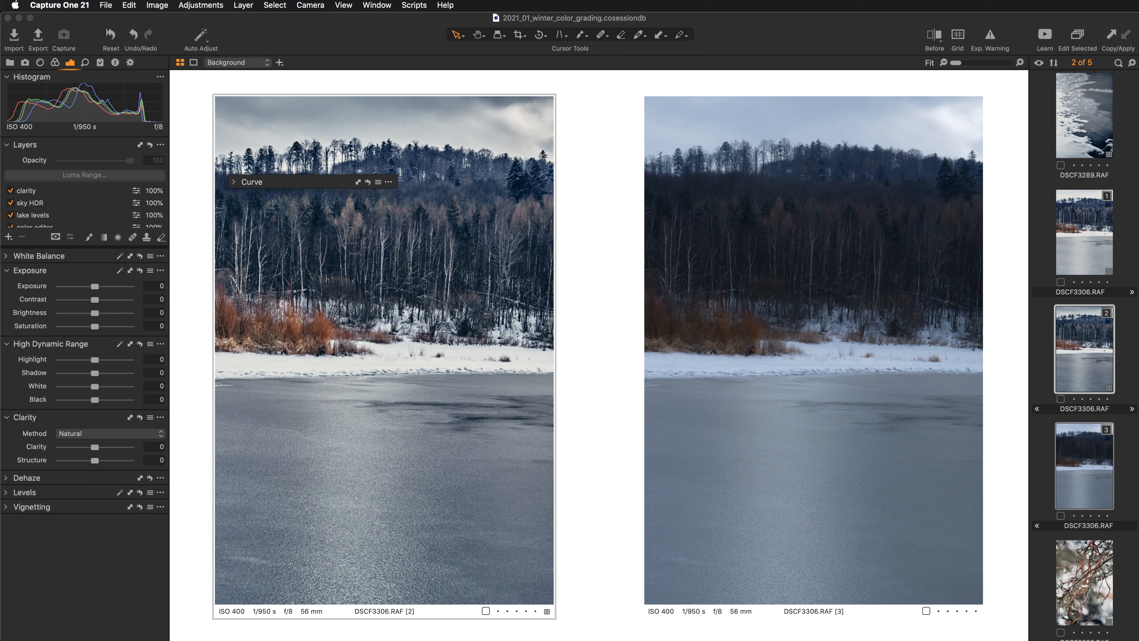
{"action": "left_click", "coordinate": [352, 180]}
{"action": "left_click_drag", "start_coordinate": [398, 312], "coordinate": [506, 443]}
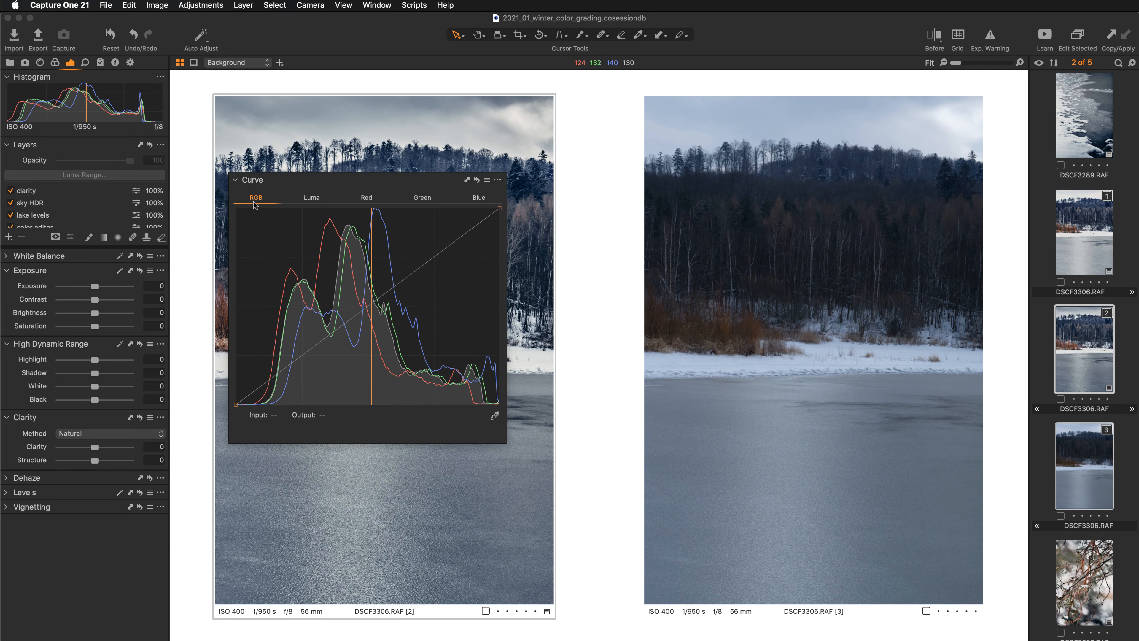
Examine the Luma, RGB, Red, Green and Blue curve channels, and compare them with the film's colour density curves in Chrome.
{"action": "left_click", "coordinate": [321, 201]}
{"action": "left_click", "coordinate": [257, 202]}
{"action": "left_click_drag", "start_coordinate": [343, 180], "coordinate": [347, 239]}
{"action": "left_click", "coordinate": [315, 261]}
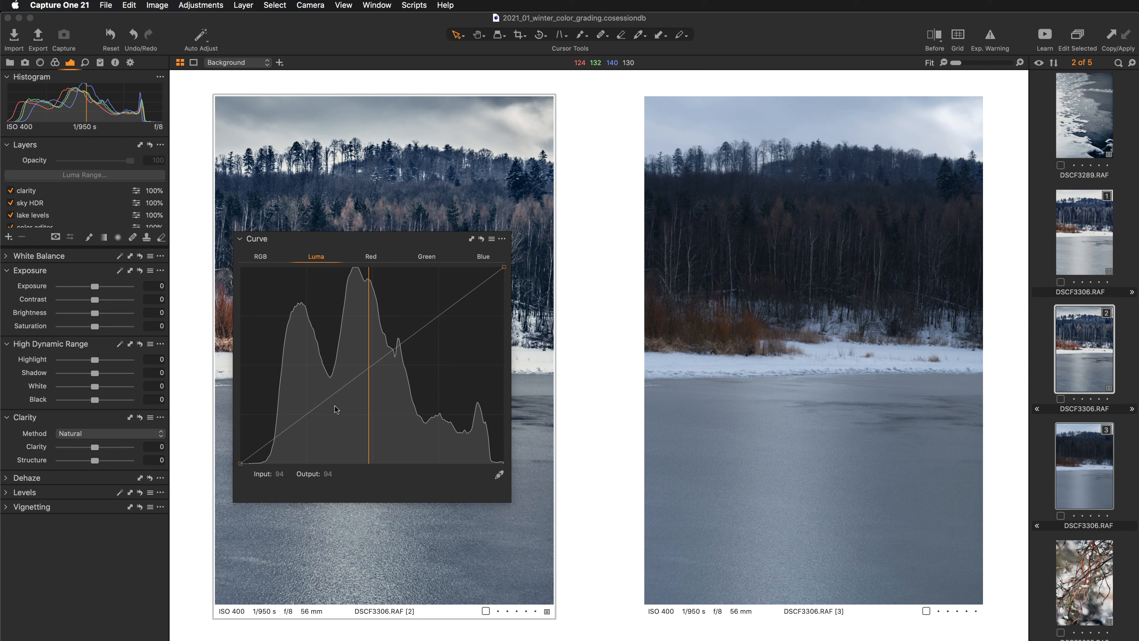
{"action": "left_click", "coordinate": [371, 257]}
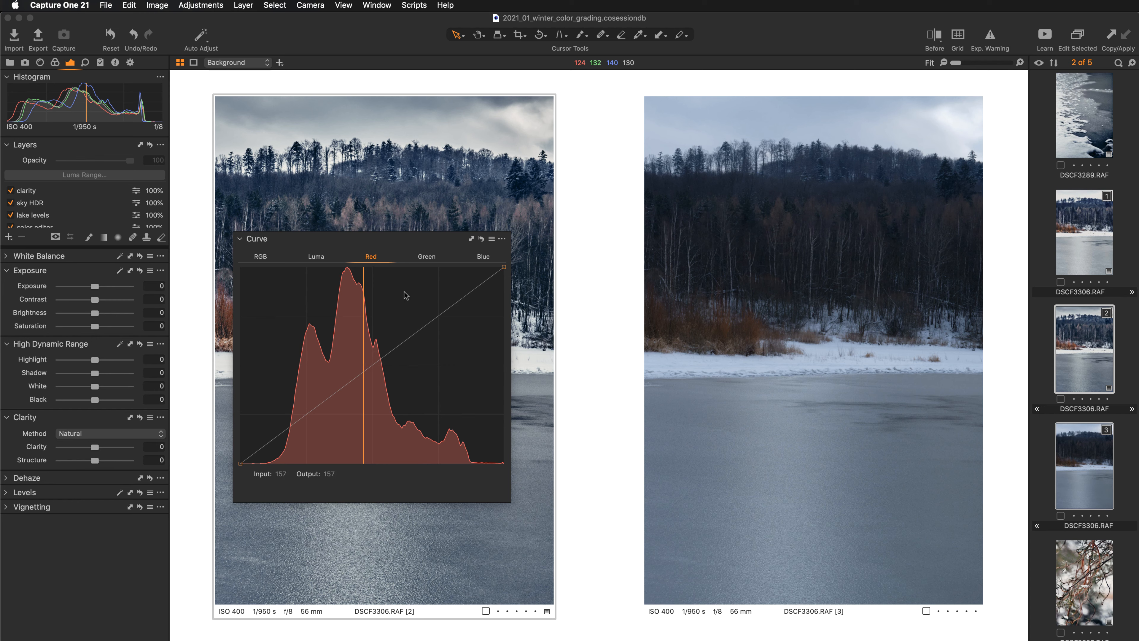
{"action": "left_click", "coordinate": [438, 259]}
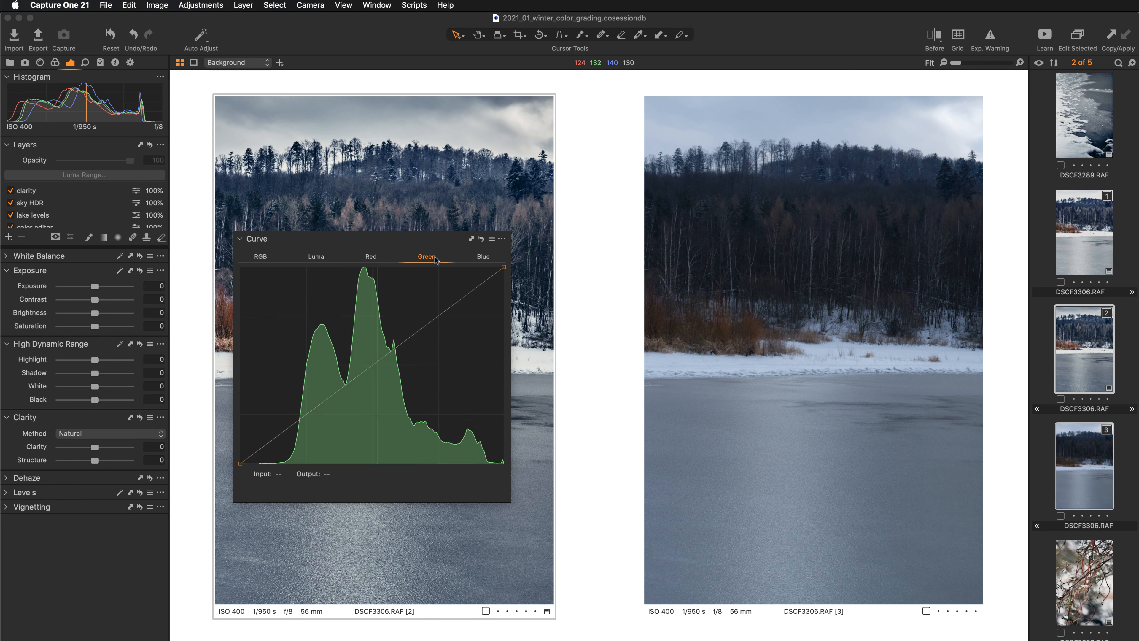
{"action": "left_click", "coordinate": [489, 259]}
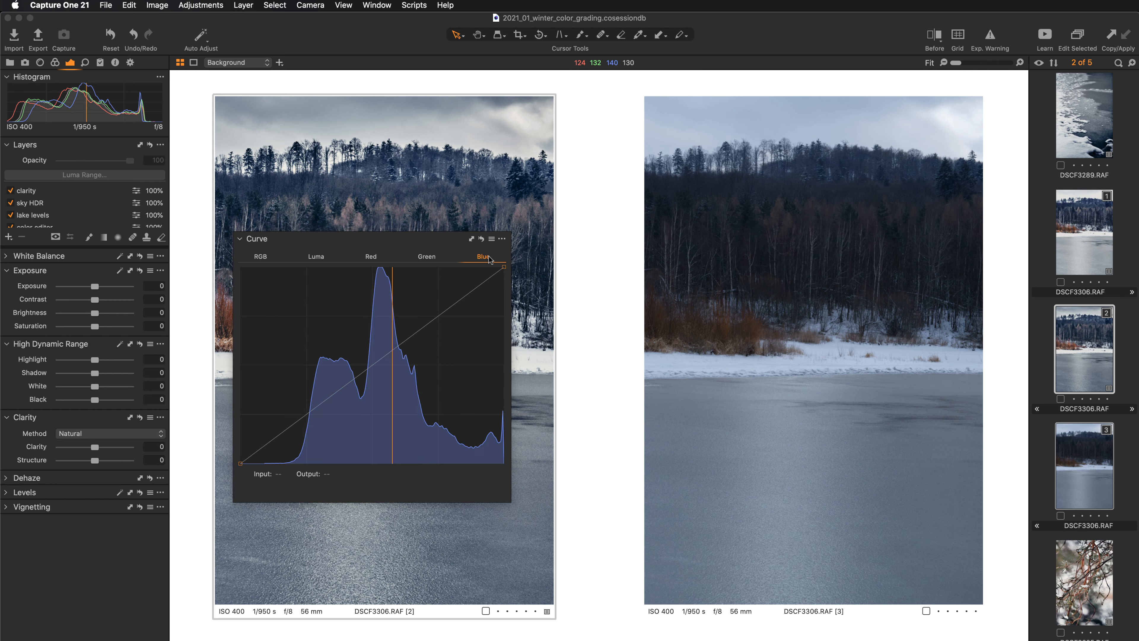
{"action": "key", "text": "ctrl+Right"}
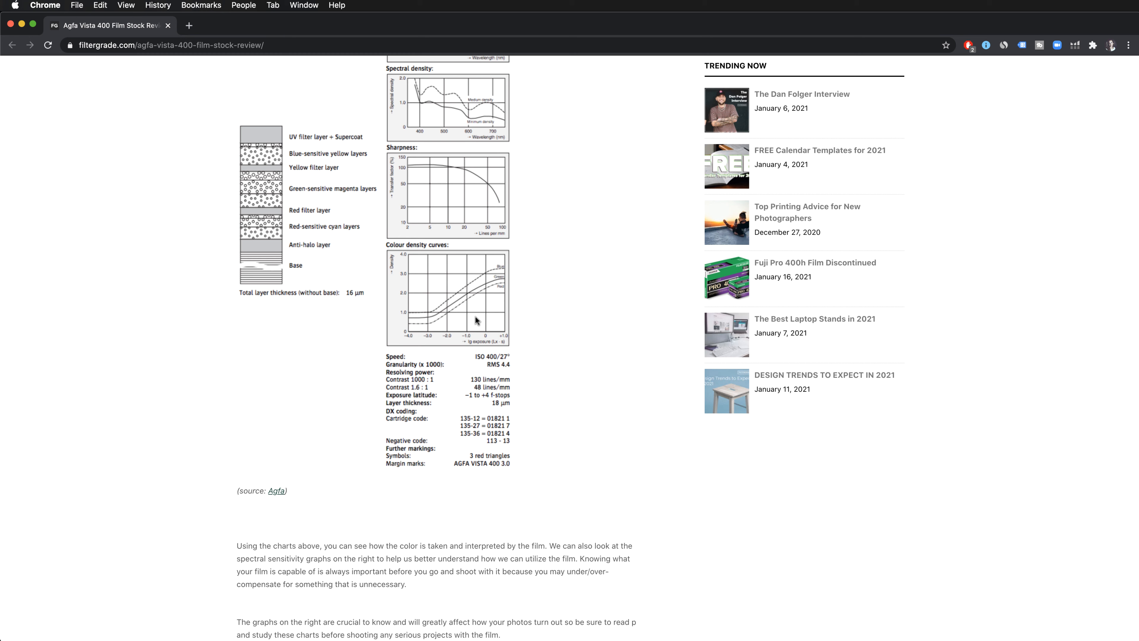
{"action": "scroll", "coordinate": [475, 316], "scroll_direction": "up", "scroll_amount": 3}
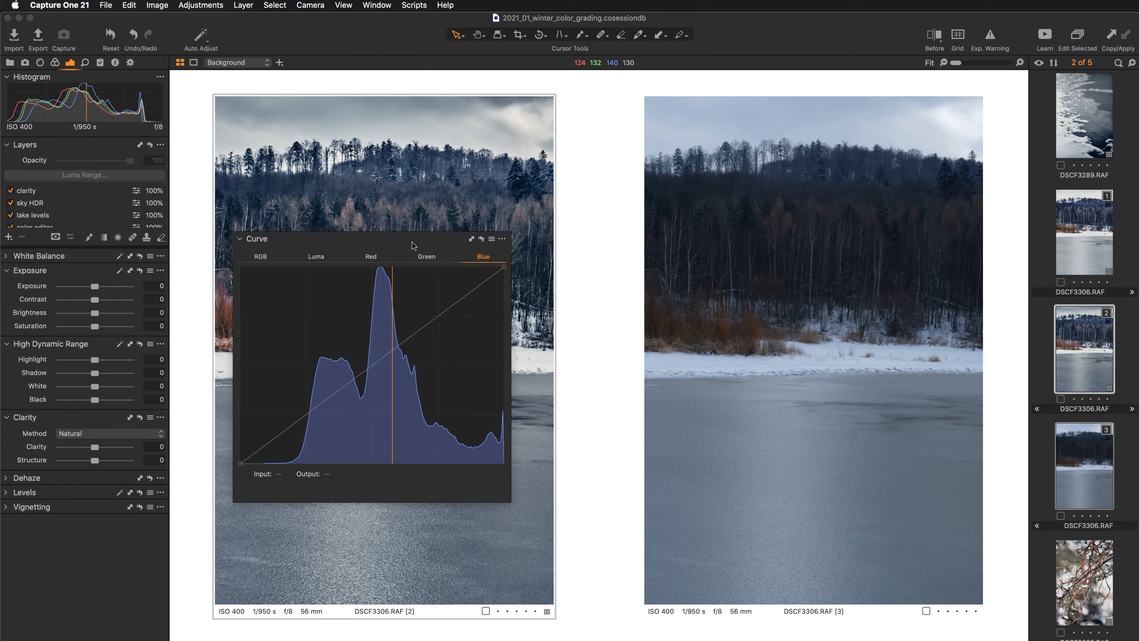
In Capture One, display only the unedited variant DSCF3306.RAF [3] and dock the floating Curve tool directly below Layers.
{"action": "left_click_drag", "start_coordinate": [407, 246], "coordinate": [514, 298]}
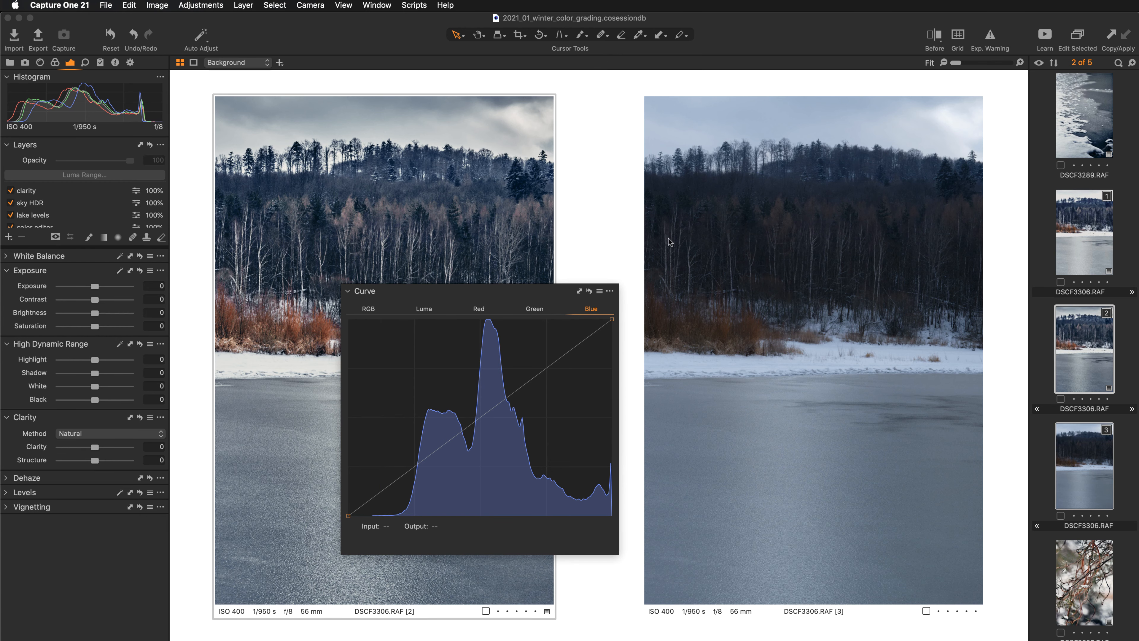
{"action": "left_click", "coordinate": [1083, 431]}
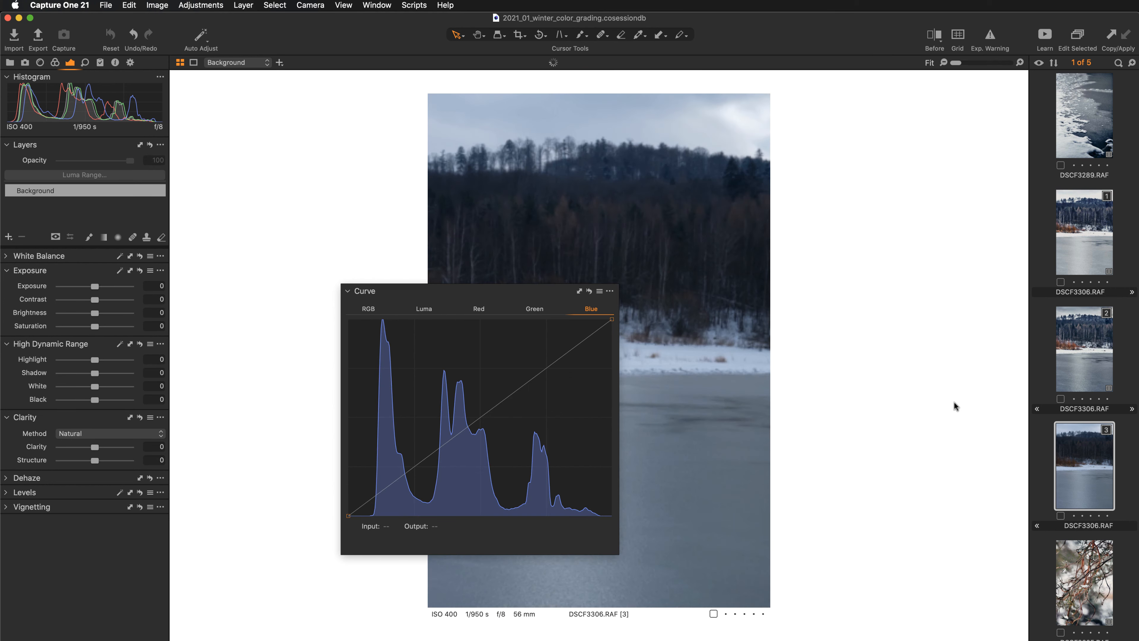
{"action": "left_click_drag", "start_coordinate": [536, 291], "coordinate": [429, 221]}
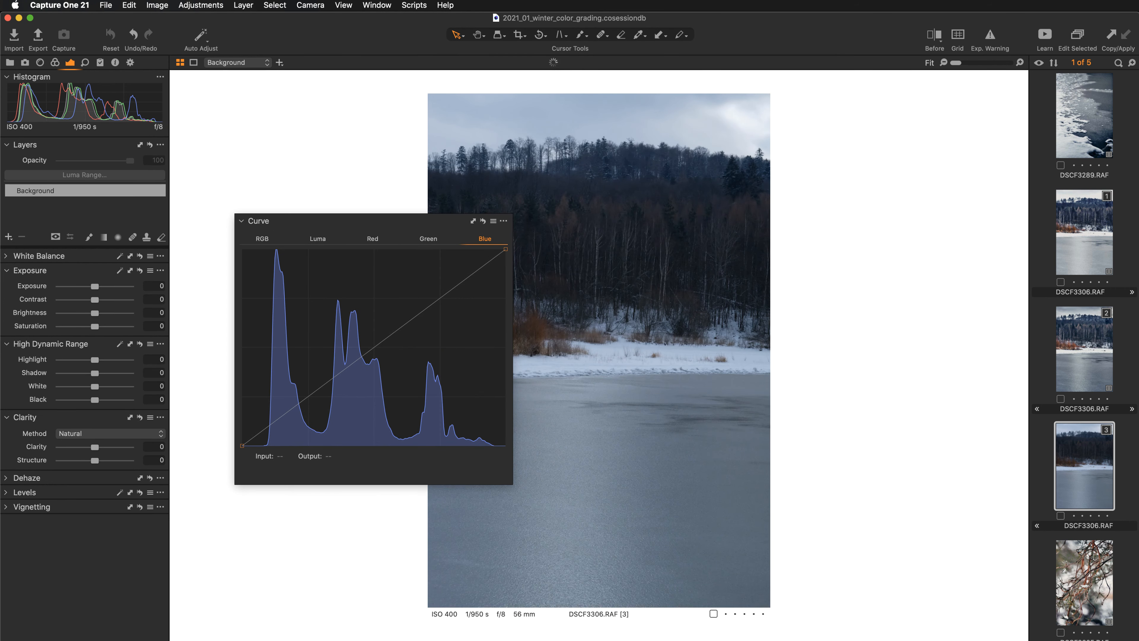
{"action": "left_click_drag", "start_coordinate": [513, 214], "coordinate": [234, 252]}
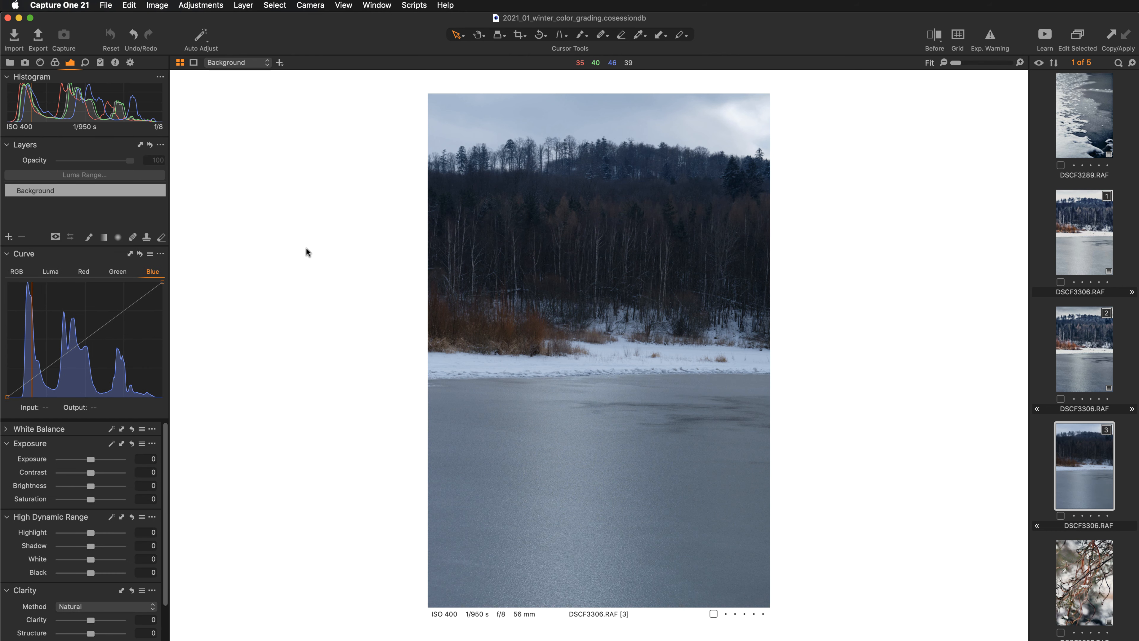
Hide the thumbnail browser and set the Layers tool to Medium Size.
{"action": "key", "text": "super+b"}
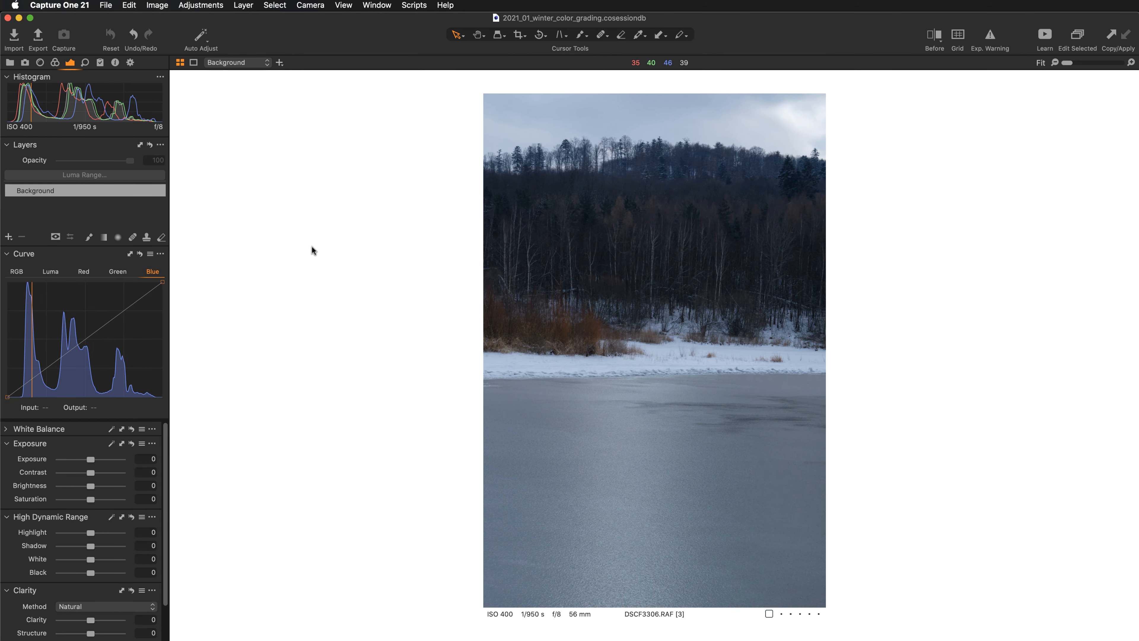
{"action": "left_click", "coordinate": [159, 146]}
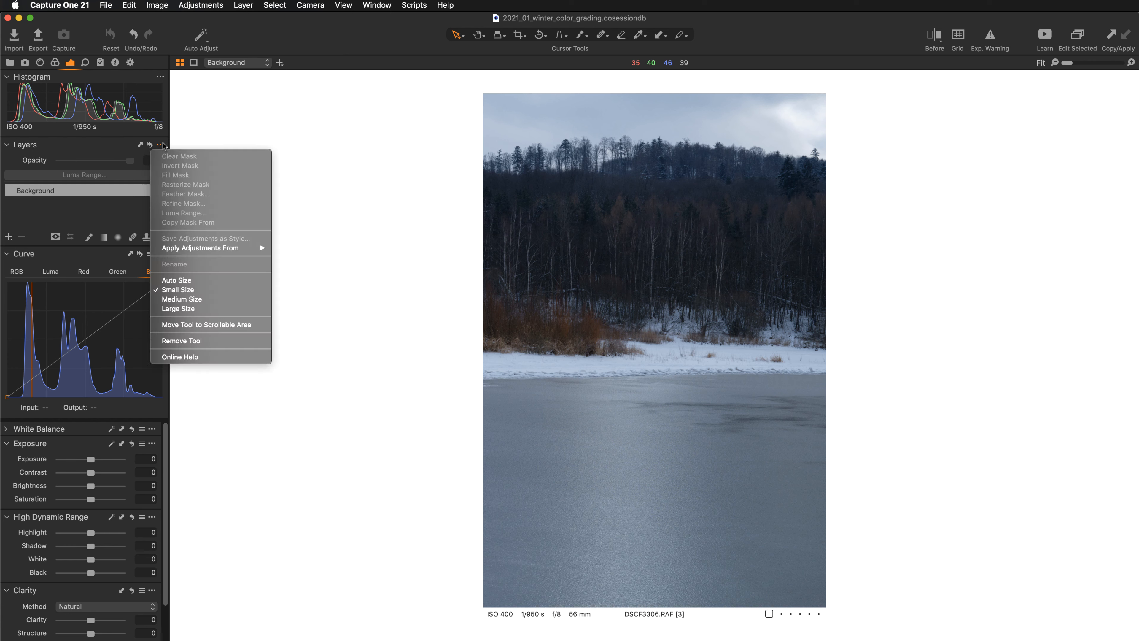
{"action": "left_click", "coordinate": [187, 300]}
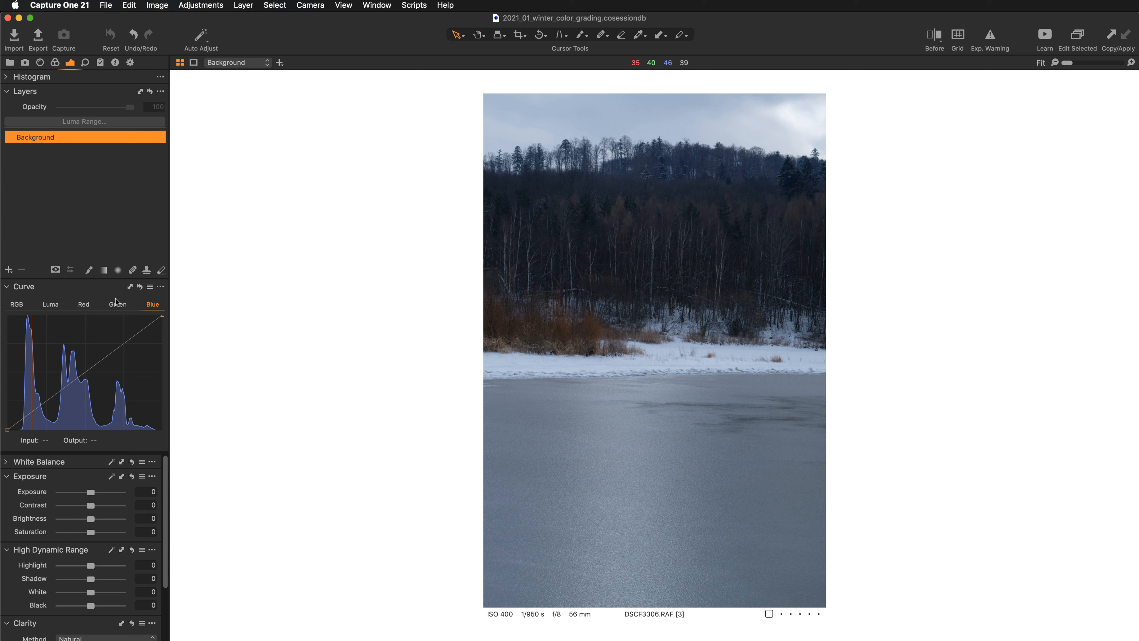
Auto-adjust the RGB Levels on the Background layer and set the shadow input level to 5.
{"action": "scroll", "coordinate": [79, 526], "scroll_direction": "down", "scroll_amount": 4}
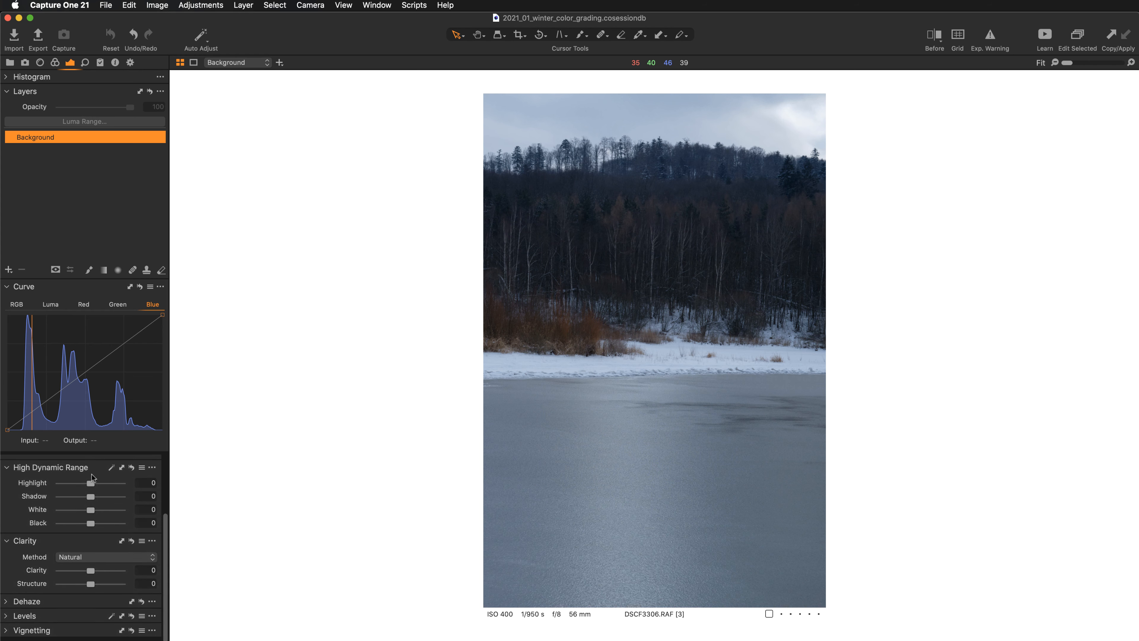
{"action": "left_click", "coordinate": [43, 623]}
{"action": "left_click", "coordinate": [111, 534]}
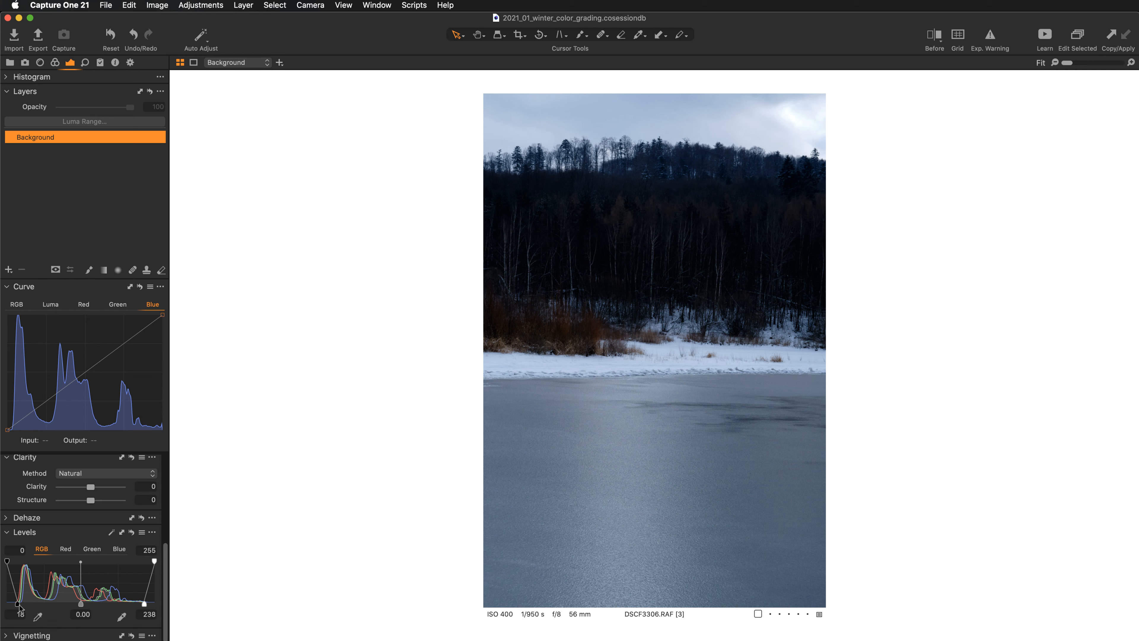
{"action": "left_click_drag", "start_coordinate": [18, 605], "coordinate": [10, 604]}
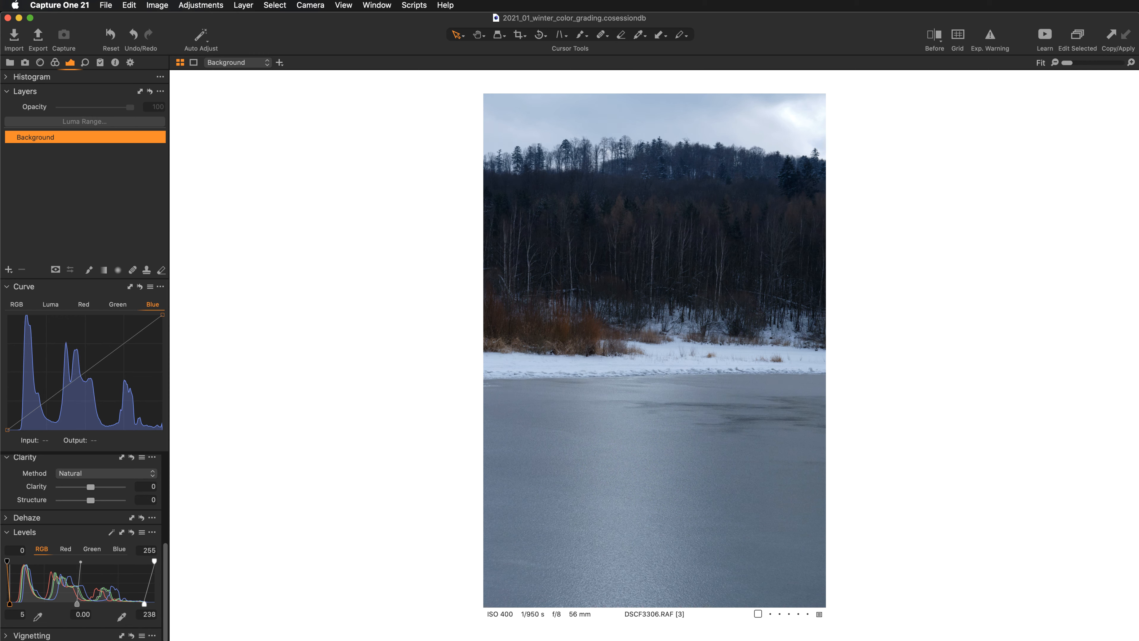
Set the Background layer's RGB Levels shadow input to 8 and check the sky's highlights with the exposure warning.
{"action": "left_click_drag", "start_coordinate": [9, 604], "coordinate": [12, 604]}
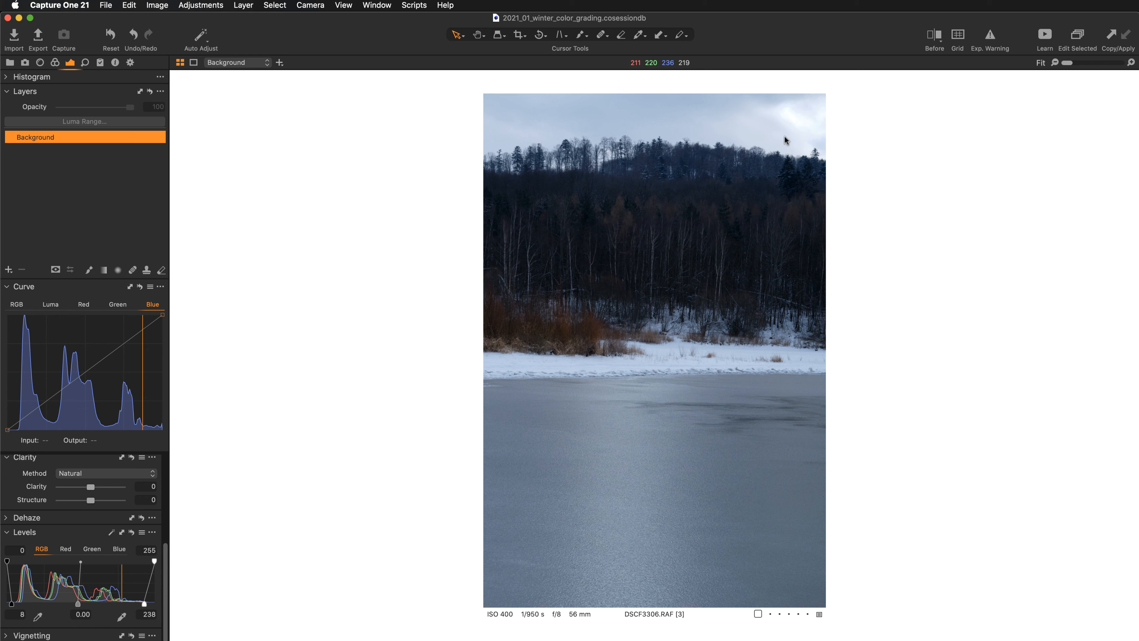
{"action": "left_click", "coordinate": [990, 35]}
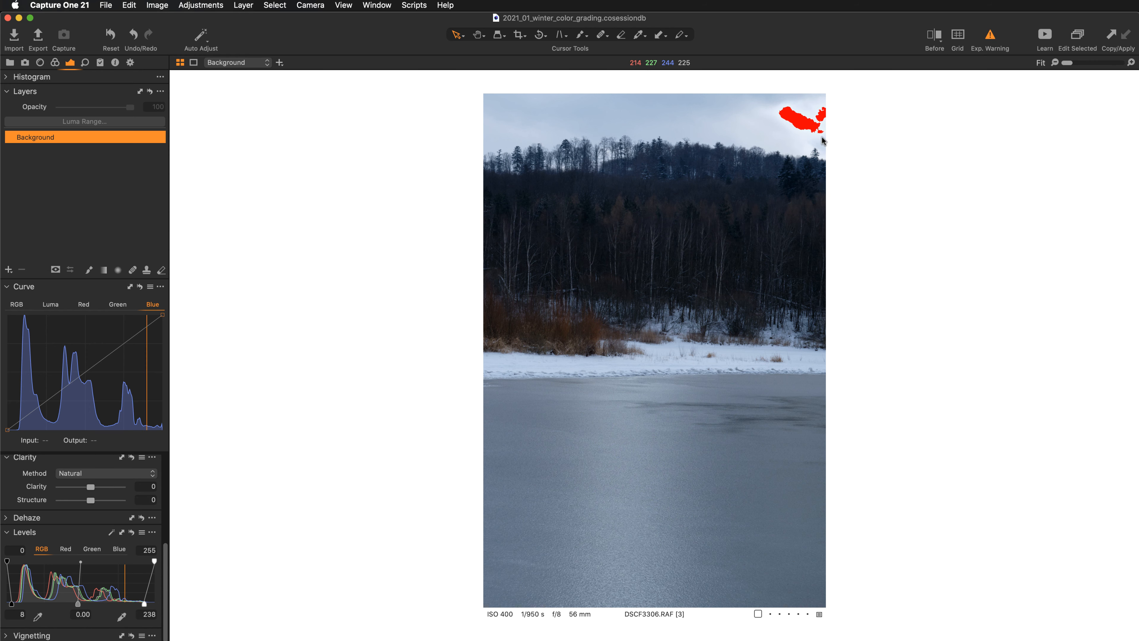
{"action": "left_click", "coordinate": [991, 37]}
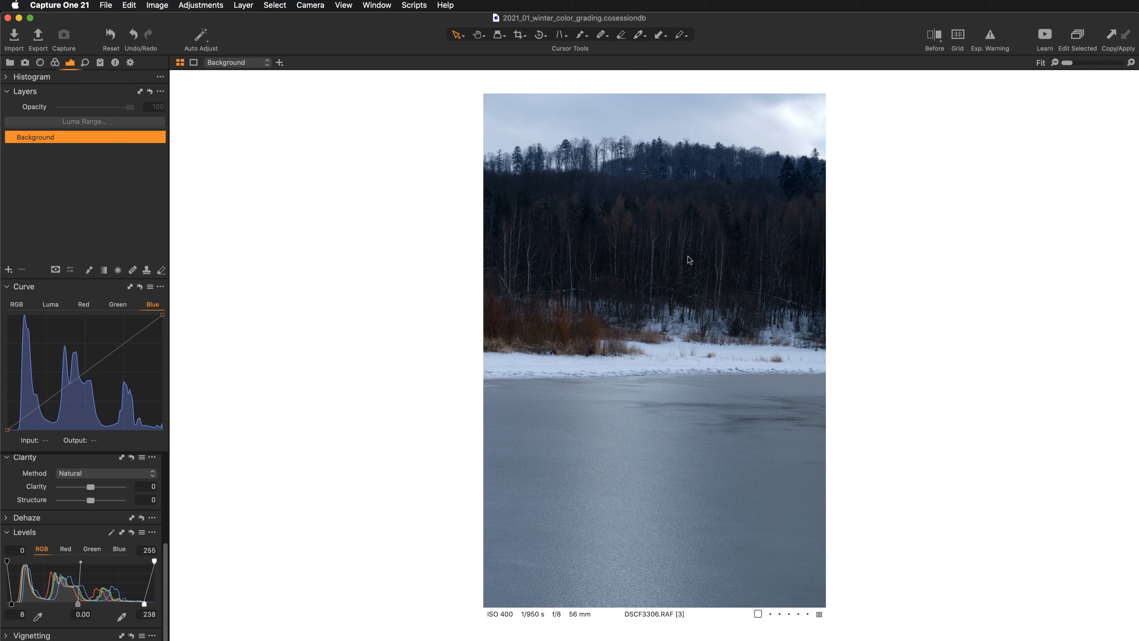
Add a filled adjustment layer above Background and name it HDR.
{"action": "left_click", "coordinate": [9, 270]}
{"action": "left_click", "coordinate": [22, 286]}
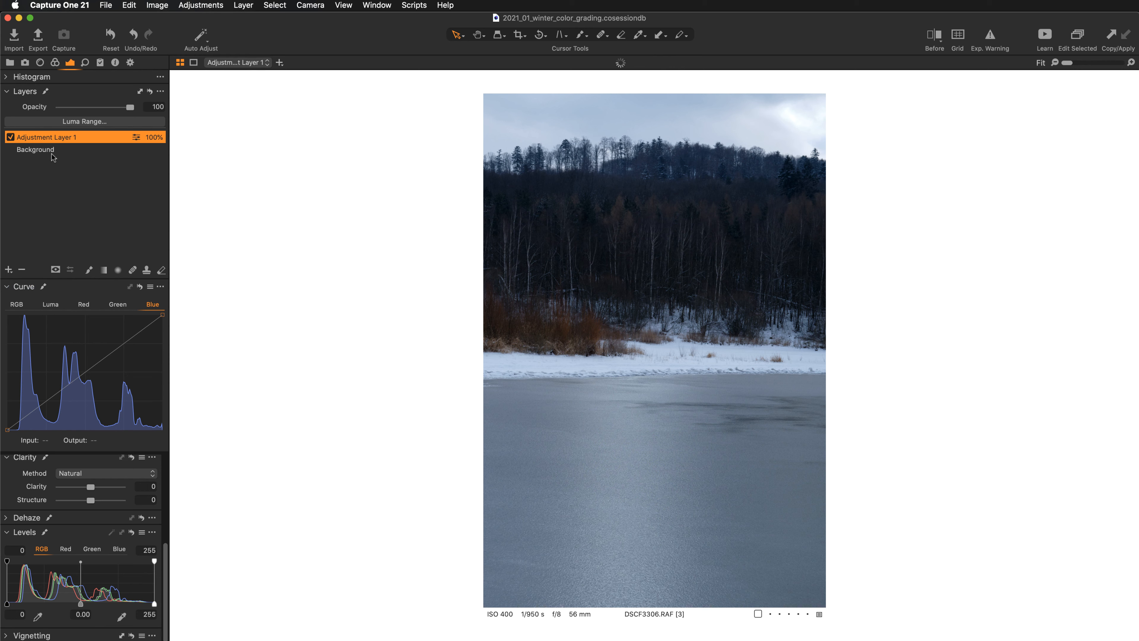
{"action": "type", "text": "HDR"}
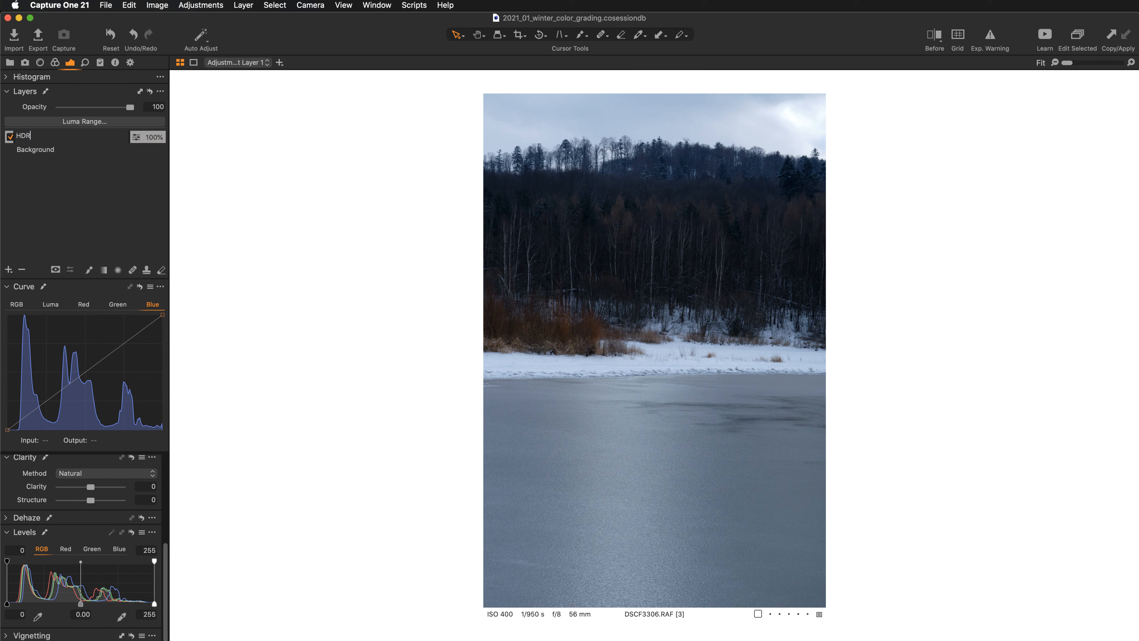
{"action": "key", "text": "Return"}
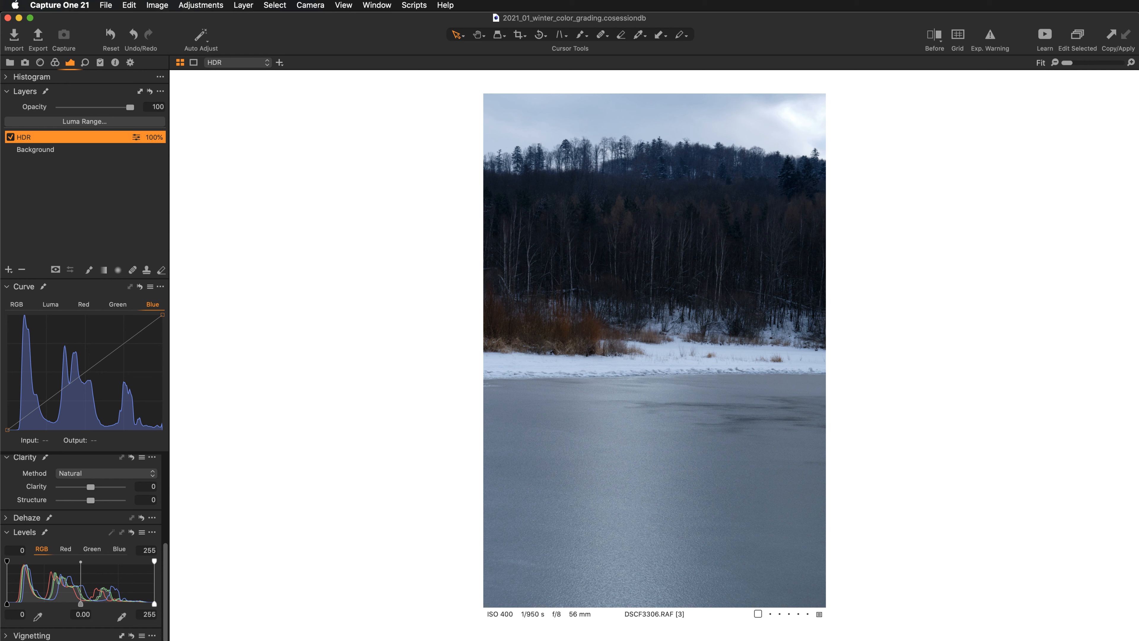
Raise the High Dynamic Range Shadow value to 80 on the HDR layer.
{"action": "scroll", "coordinate": [96, 533], "scroll_direction": "up", "scroll_amount": 5}
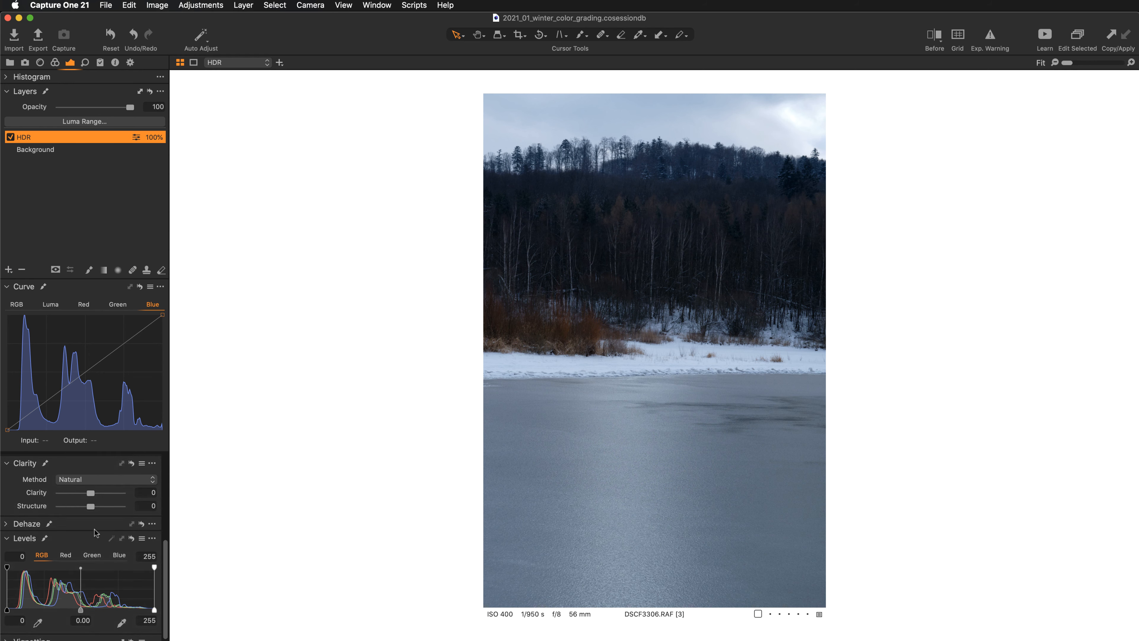
{"action": "scroll", "coordinate": [96, 532], "scroll_direction": "up", "scroll_amount": 1}
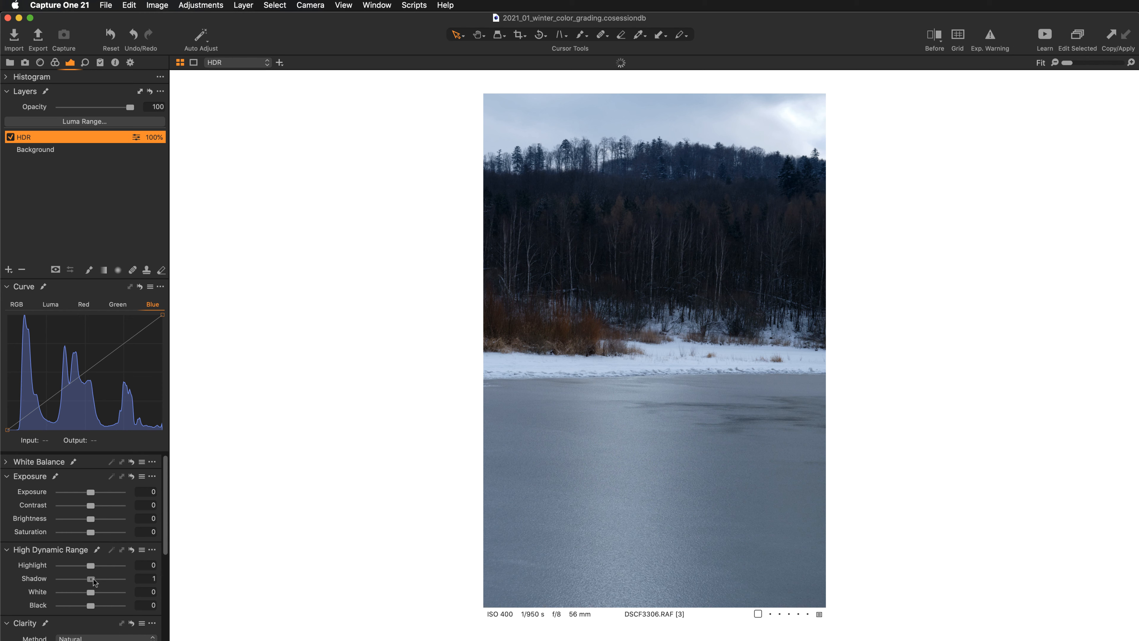
{"action": "left_click_drag", "start_coordinate": [93, 582], "coordinate": [118, 580]}
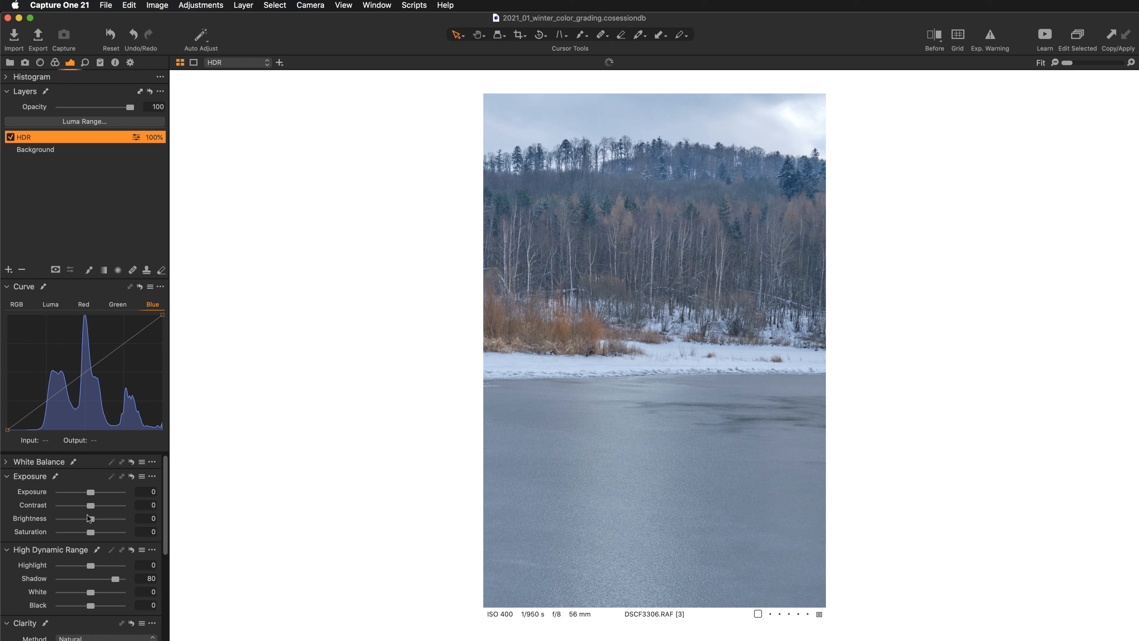
Collapse the Curve tool and set the RGB Levels shadow input to 24 on the Background layer.
{"action": "left_click_drag", "start_coordinate": [23, 286], "coordinate": [28, 288]}
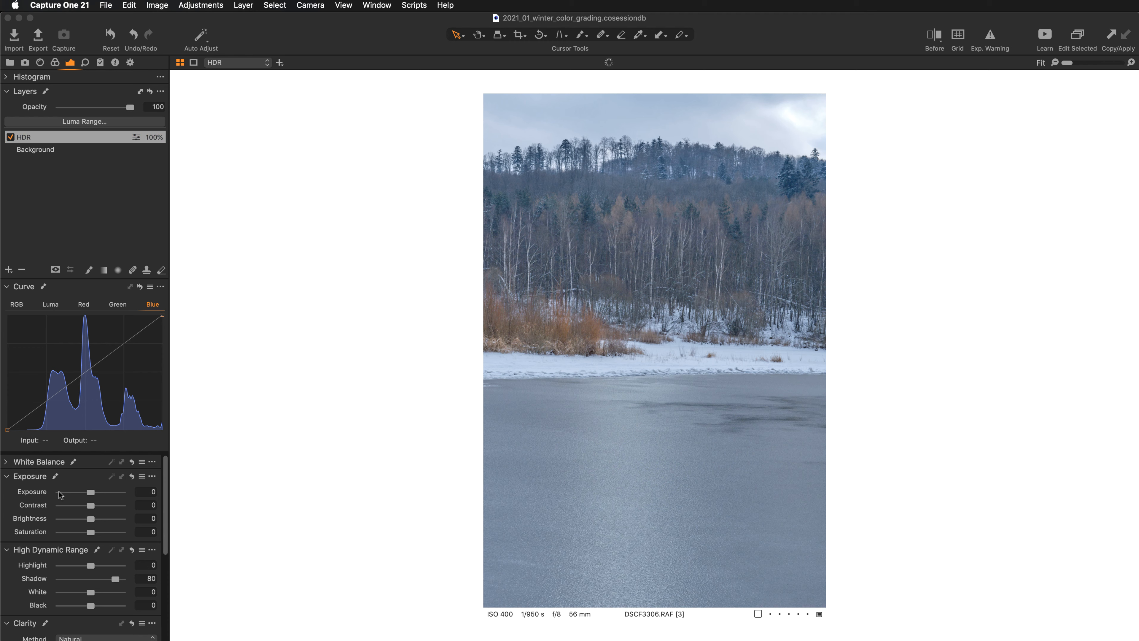
{"action": "left_click", "coordinate": [10, 286]}
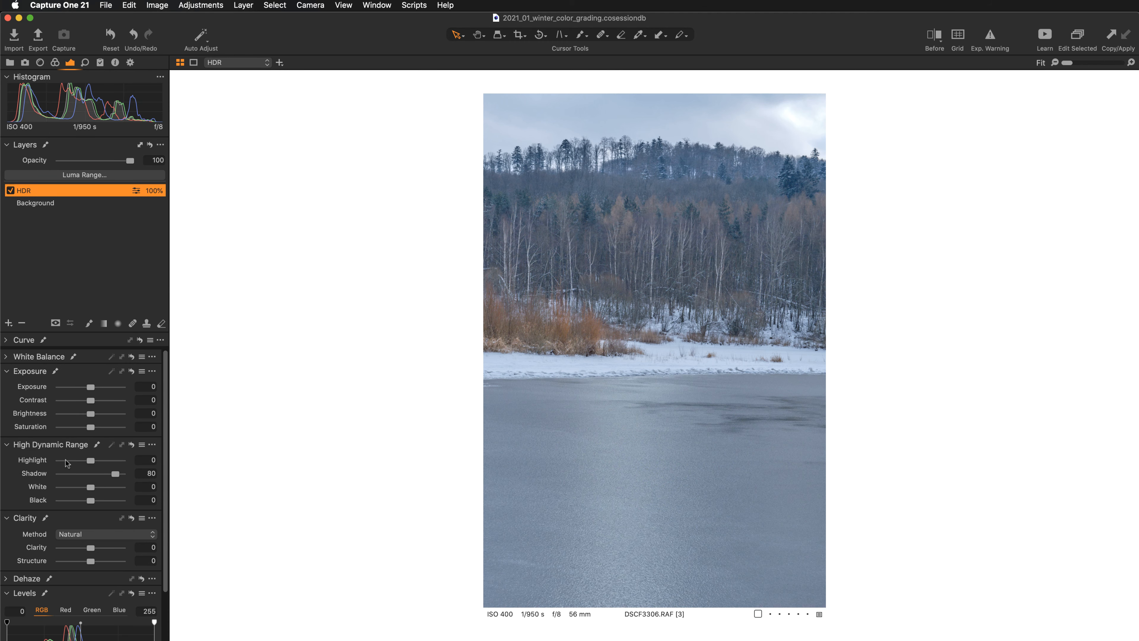
{"action": "scroll", "coordinate": [50, 562], "scroll_direction": "down", "scroll_amount": 5}
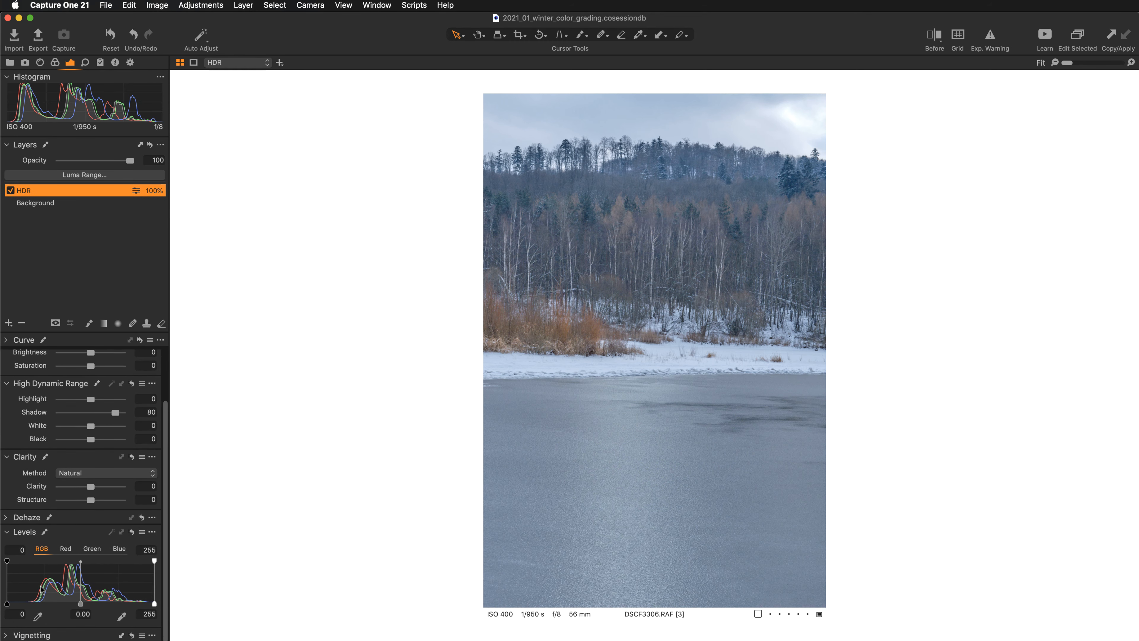
{"action": "left_click", "coordinate": [75, 205]}
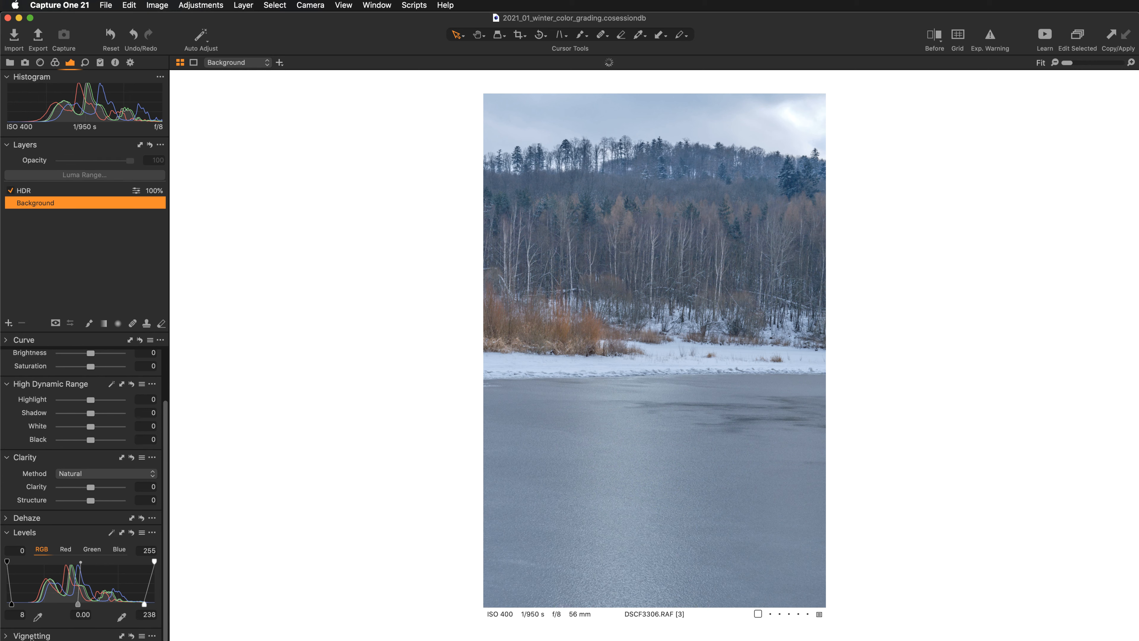
{"action": "left_click_drag", "start_coordinate": [11, 603], "coordinate": [22, 603]}
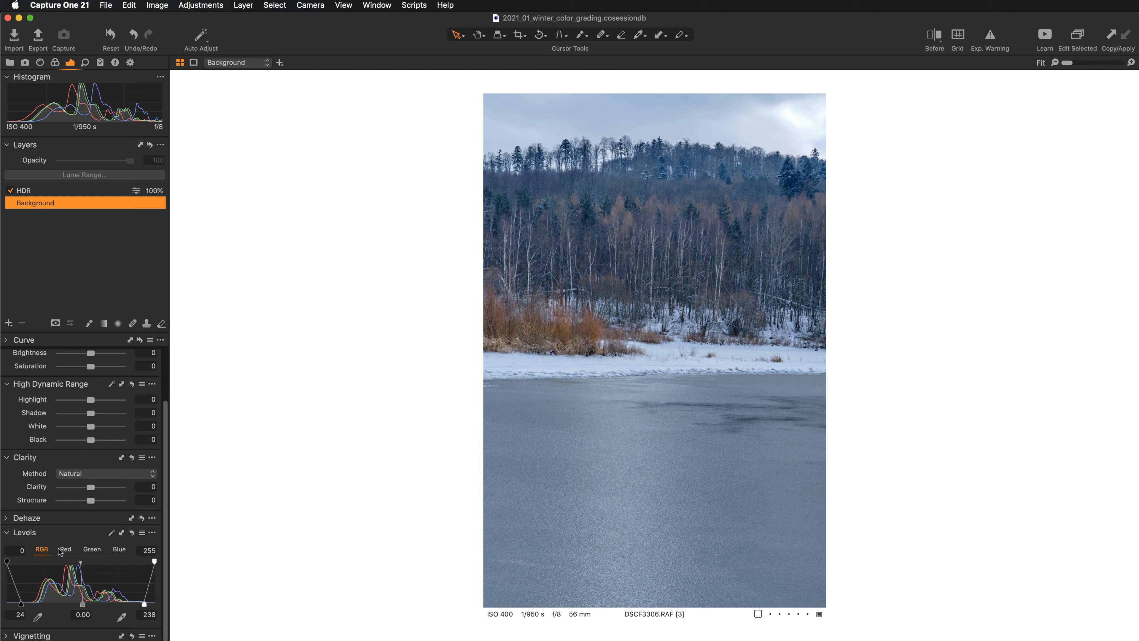
Lower the High Dynamic Range Highlight value to -50 on the HDR layer, keeping Shadow at 80.
{"action": "left_click", "coordinate": [59, 189]}
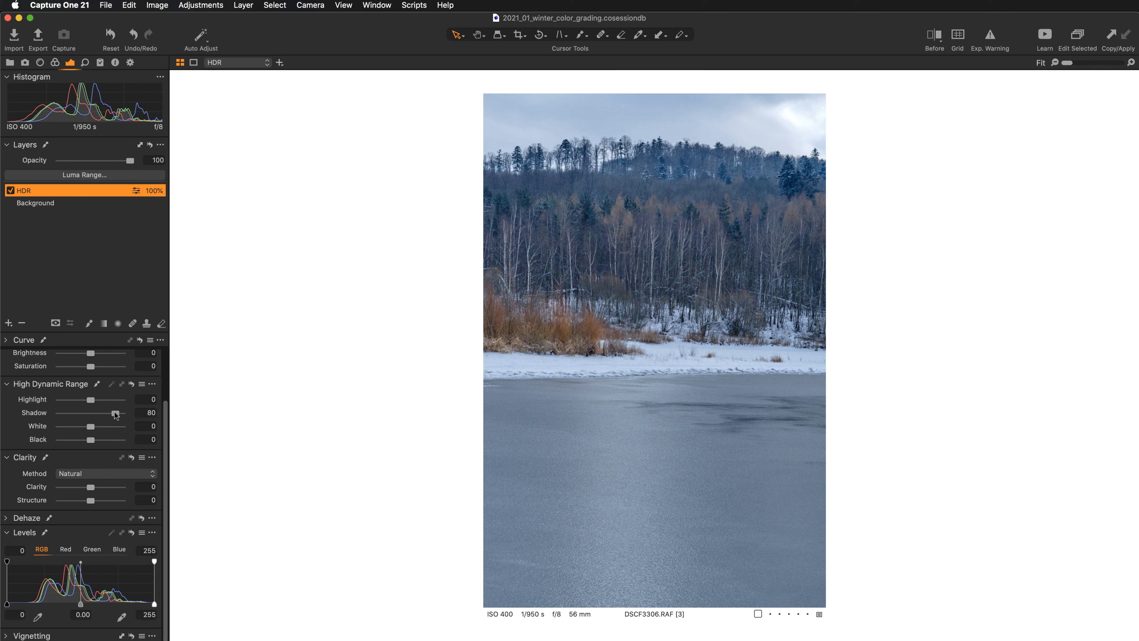
{"action": "left_click_drag", "start_coordinate": [115, 415], "coordinate": [115, 415]}
{"action": "left_click_drag", "start_coordinate": [91, 401], "coordinate": [76, 402]}
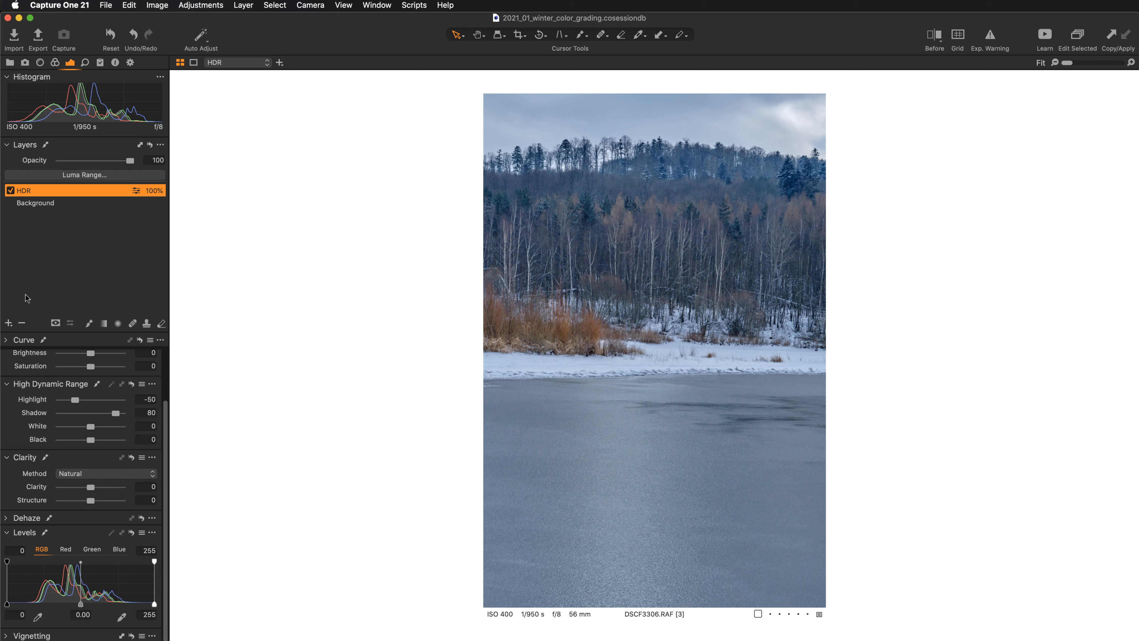
Add another filled adjustment layer above HDR and name it luminosity.
{"action": "left_click", "coordinate": [9, 324]}
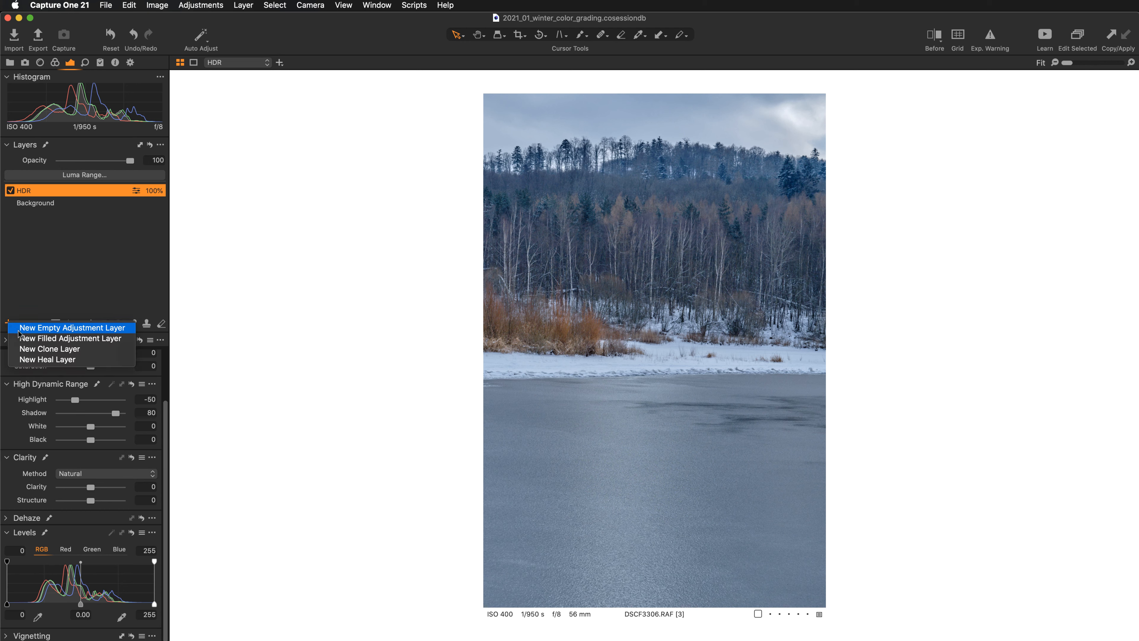
{"action": "left_click", "coordinate": [23, 337]}
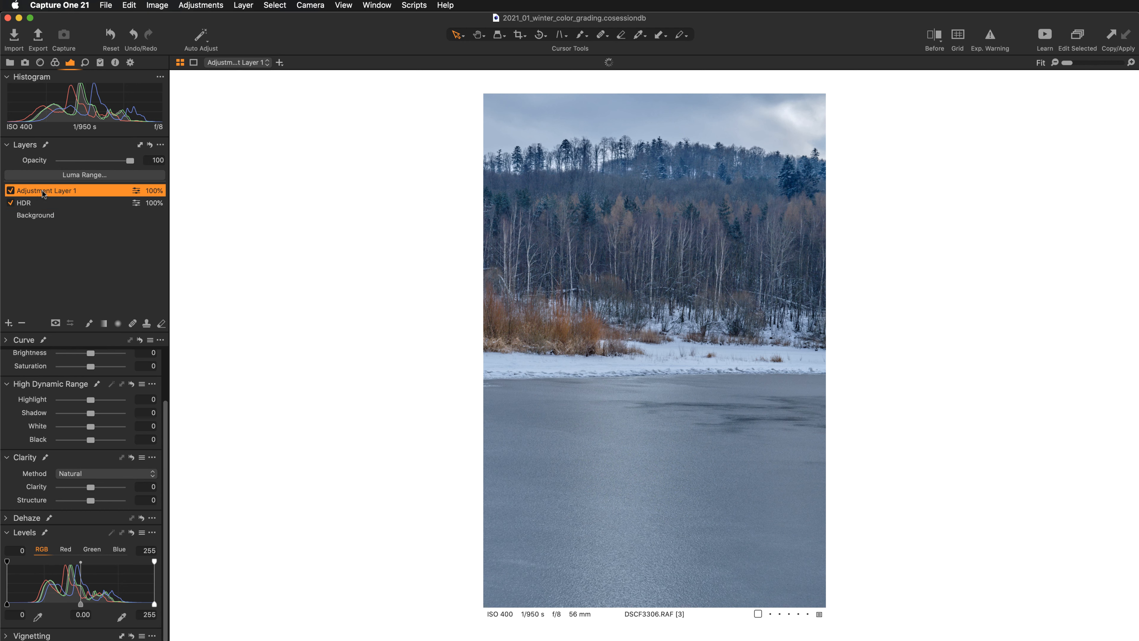
{"action": "double_click", "coordinate": [43, 189]}
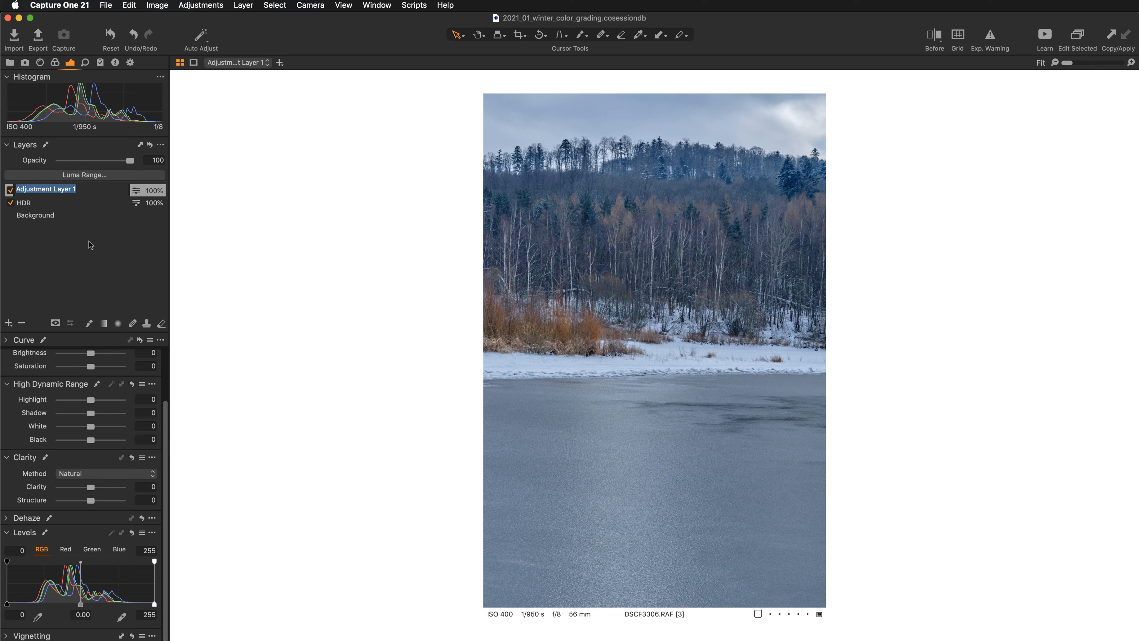
{"action": "type", "text": "luminosity"}
{"action": "key", "text": "Return"}
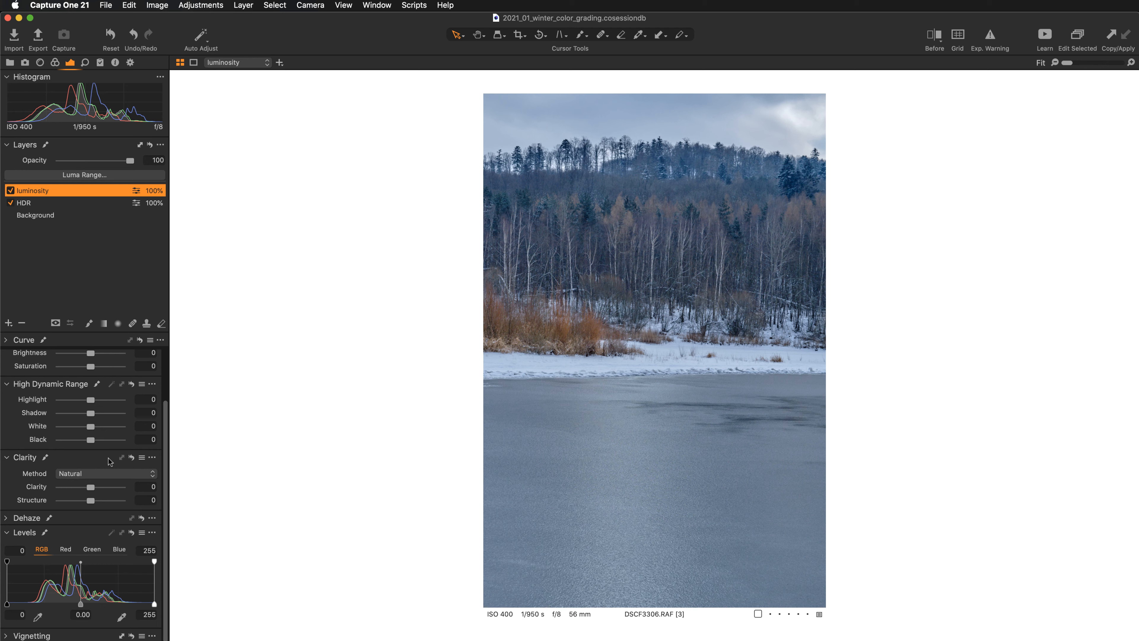
Expand the Curve tool, float it beside the photo and enlarge its window.
{"action": "scroll", "coordinate": [109, 461], "scroll_direction": "up", "scroll_amount": 3}
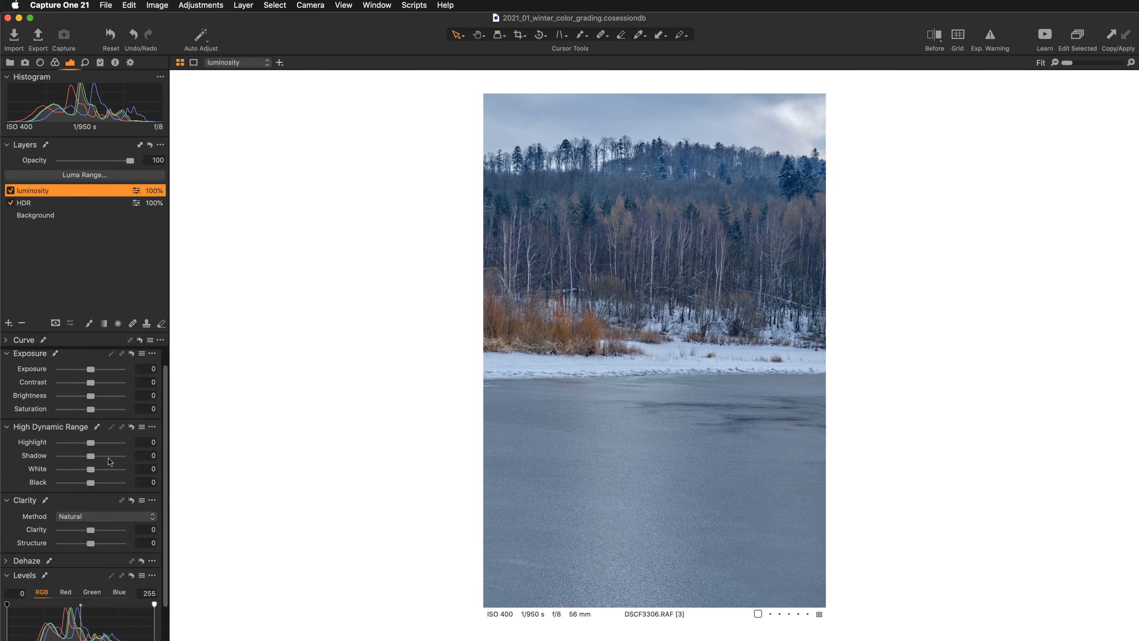
{"action": "scroll", "coordinate": [108, 458], "scroll_direction": "up", "scroll_amount": 2}
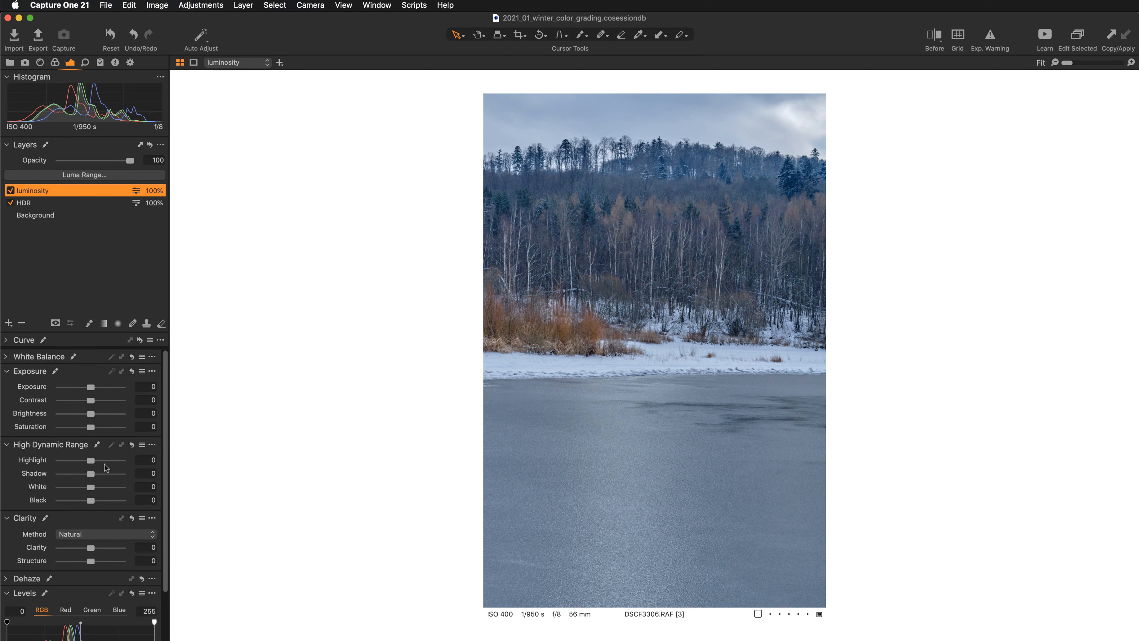
{"action": "left_click", "coordinate": [8, 340]}
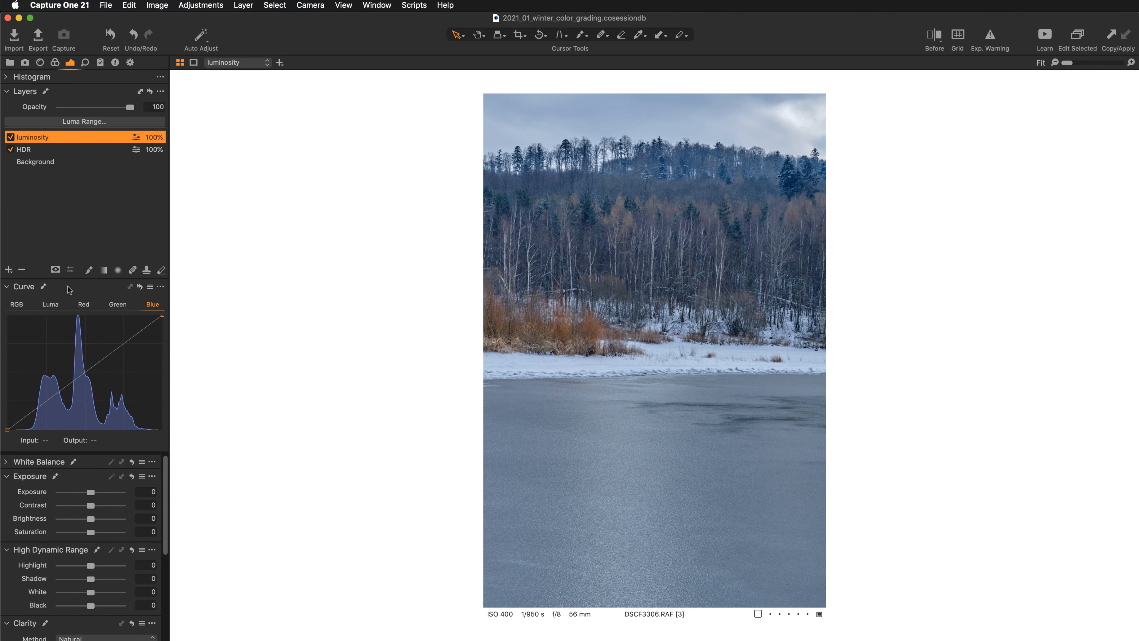
{"action": "left_click_drag", "start_coordinate": [69, 288], "coordinate": [257, 184]}
{"action": "left_click_drag", "start_coordinate": [358, 412], "coordinate": [454, 444]}
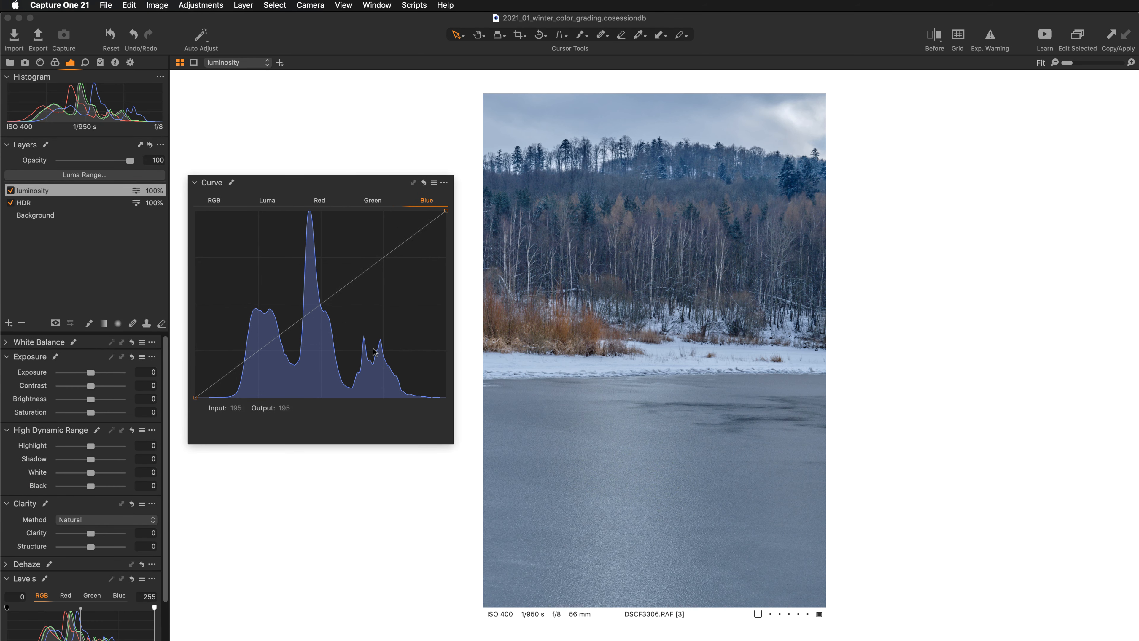
Shape an RGB S-curve on the luminosity layer with points at input 51, output 42 and input 164, output 177.
{"action": "left_click", "coordinate": [215, 202]}
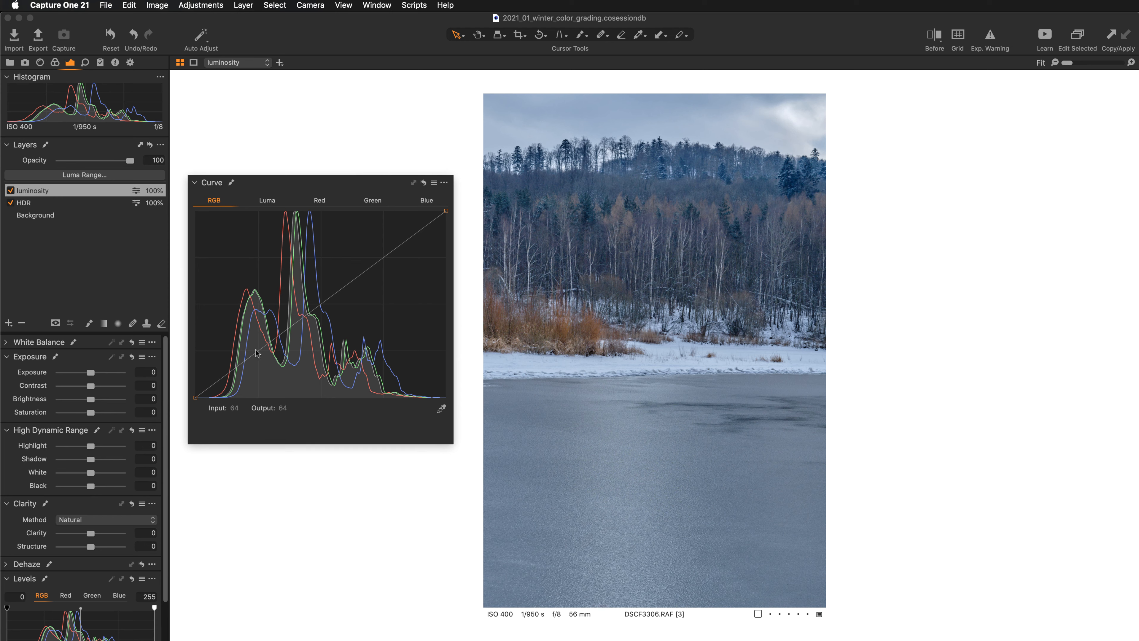
{"action": "key", "text": "super+z"}
{"action": "left_click_drag", "start_coordinate": [245, 362], "coordinate": [245, 367]}
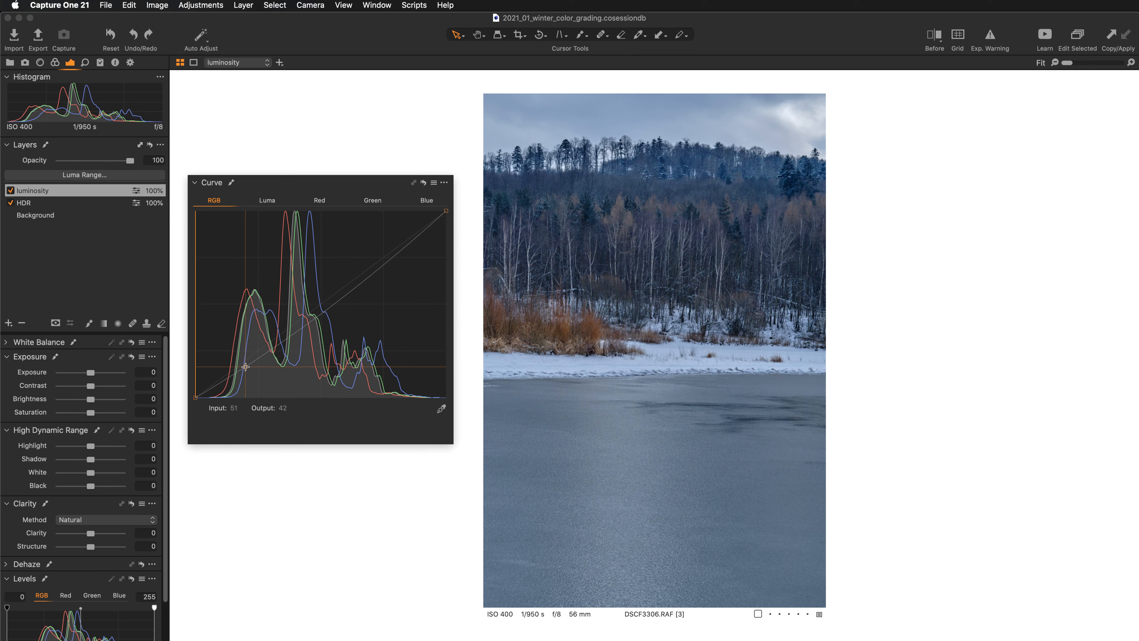
{"action": "left_click", "coordinate": [363, 269]}
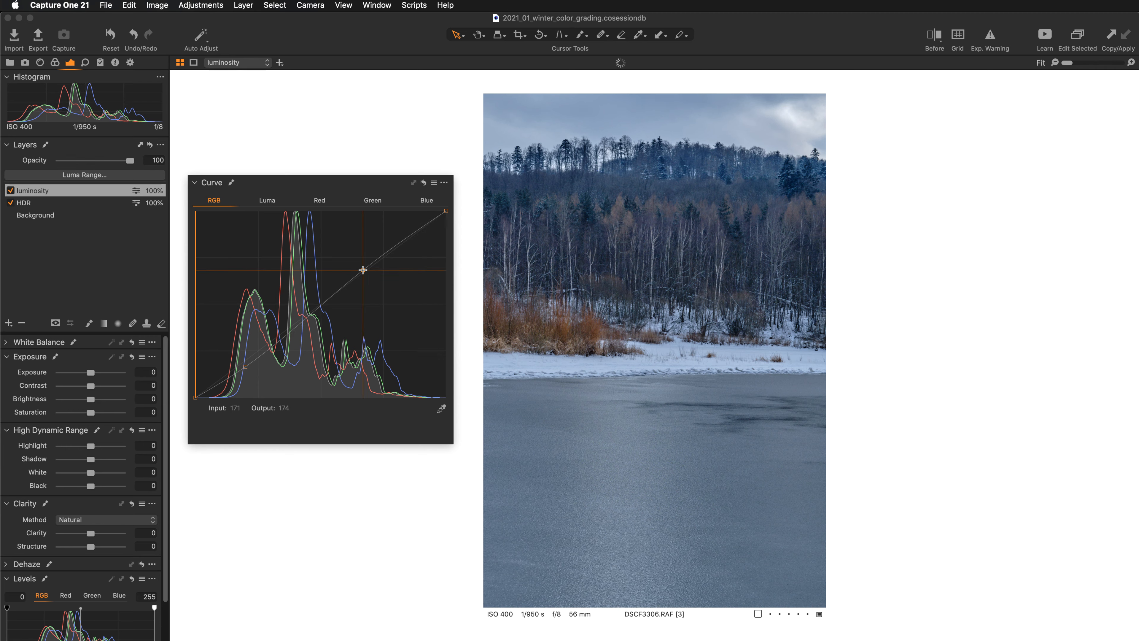
{"action": "left_click_drag", "start_coordinate": [363, 269], "coordinate": [356, 268]}
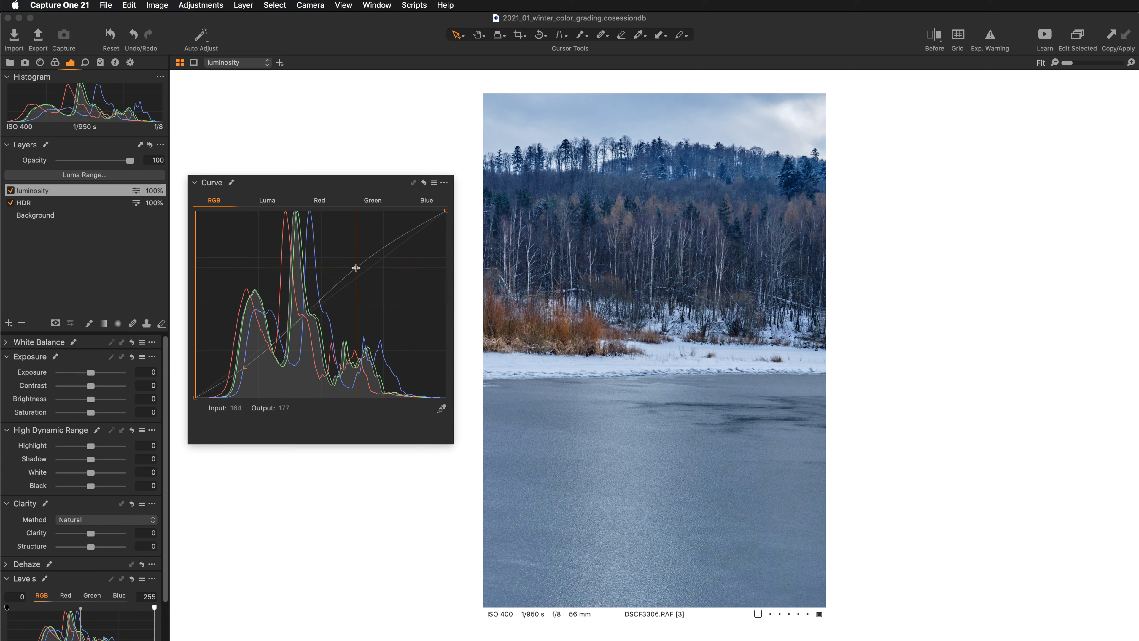
Lower the HDR layer's High Dynamic Range Highlight value to -88.
{"action": "left_click", "coordinate": [24, 203]}
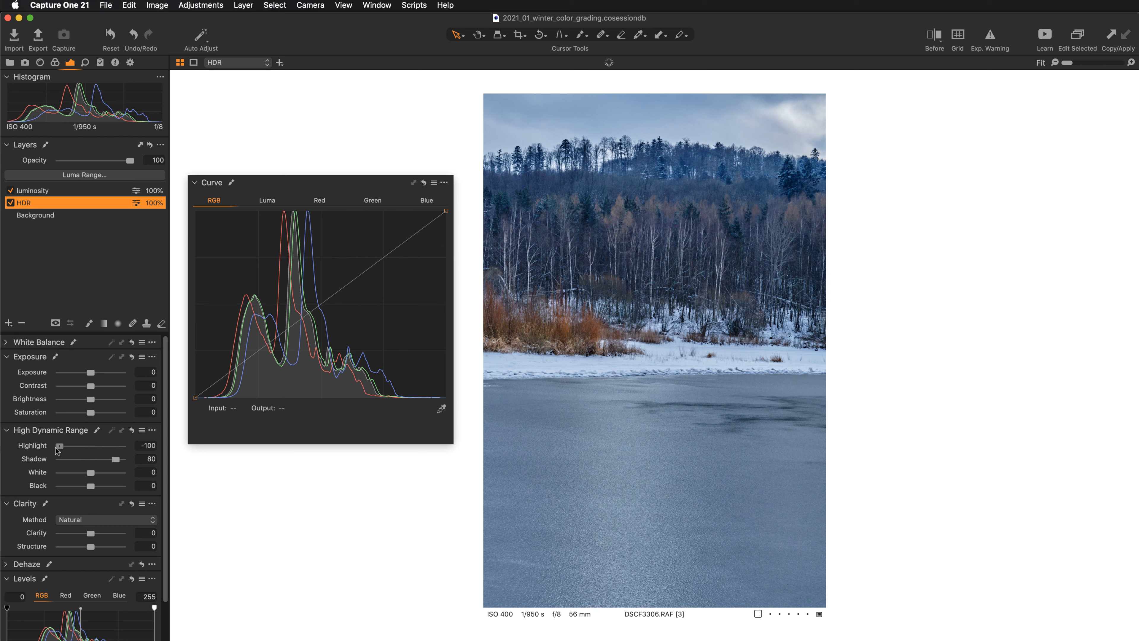
{"action": "left_click_drag", "start_coordinate": [58, 446], "coordinate": [64, 448]}
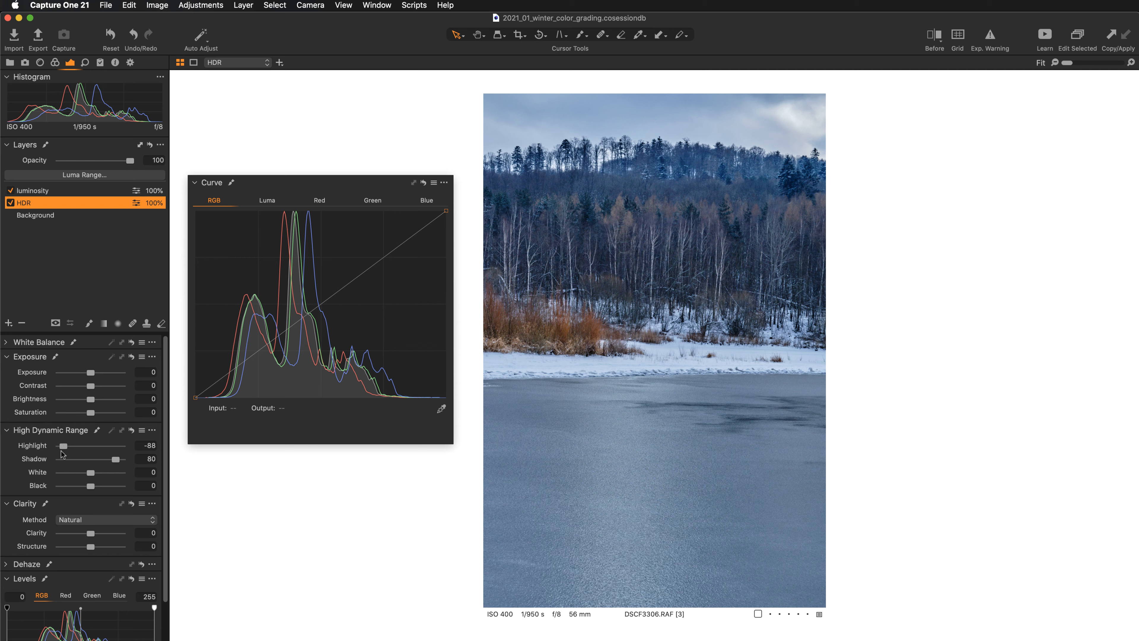
Fade the luminosity layer's RGB curve by slightly raising its black endpoint and lowering its white endpoint, fine-tuning the shadow and highlight points.
{"action": "left_click", "coordinate": [65, 192]}
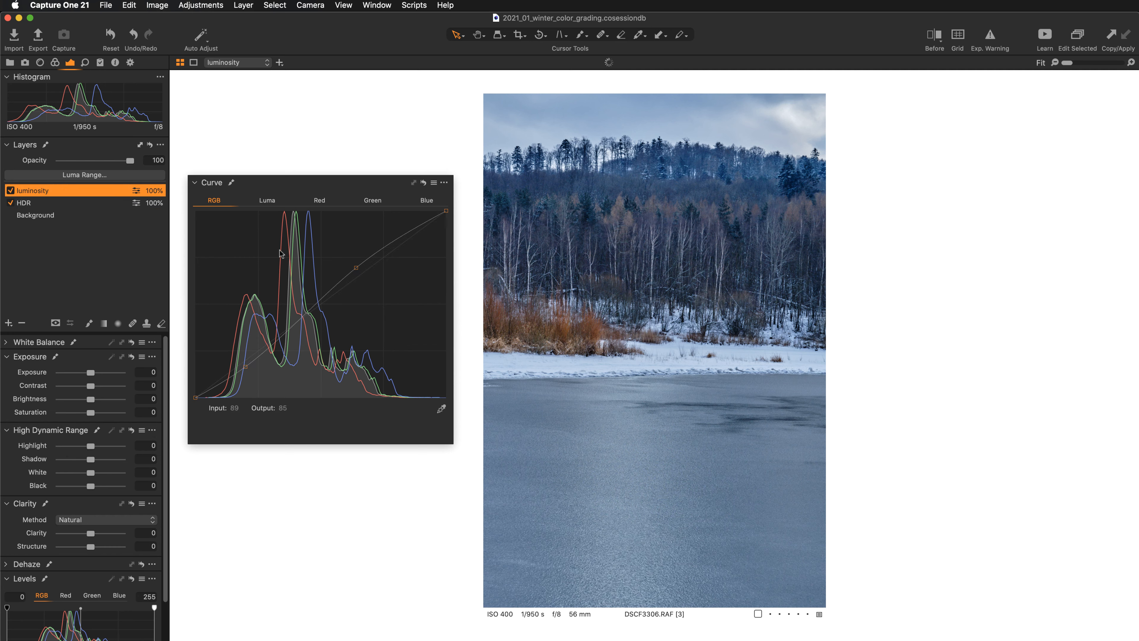
{"action": "left_click_drag", "start_coordinate": [358, 271], "coordinate": [358, 272]}
{"action": "left_click_drag", "start_coordinate": [195, 397], "coordinate": [196, 388]}
{"action": "left_click_drag", "start_coordinate": [245, 367], "coordinate": [245, 367]}
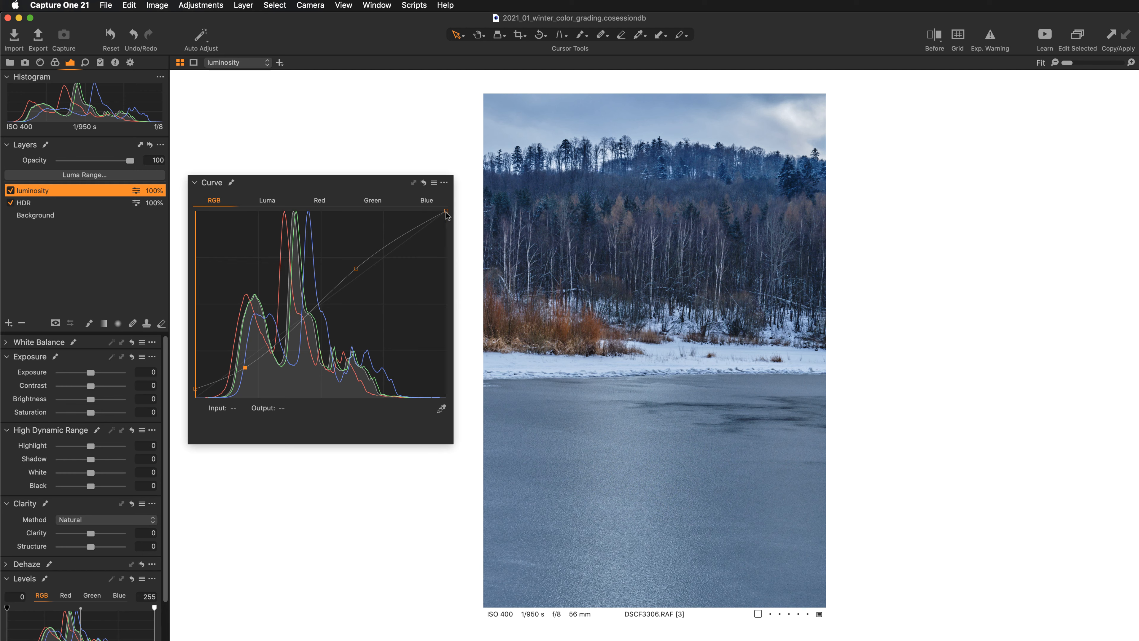
{"action": "left_click_drag", "start_coordinate": [445, 213], "coordinate": [452, 222]}
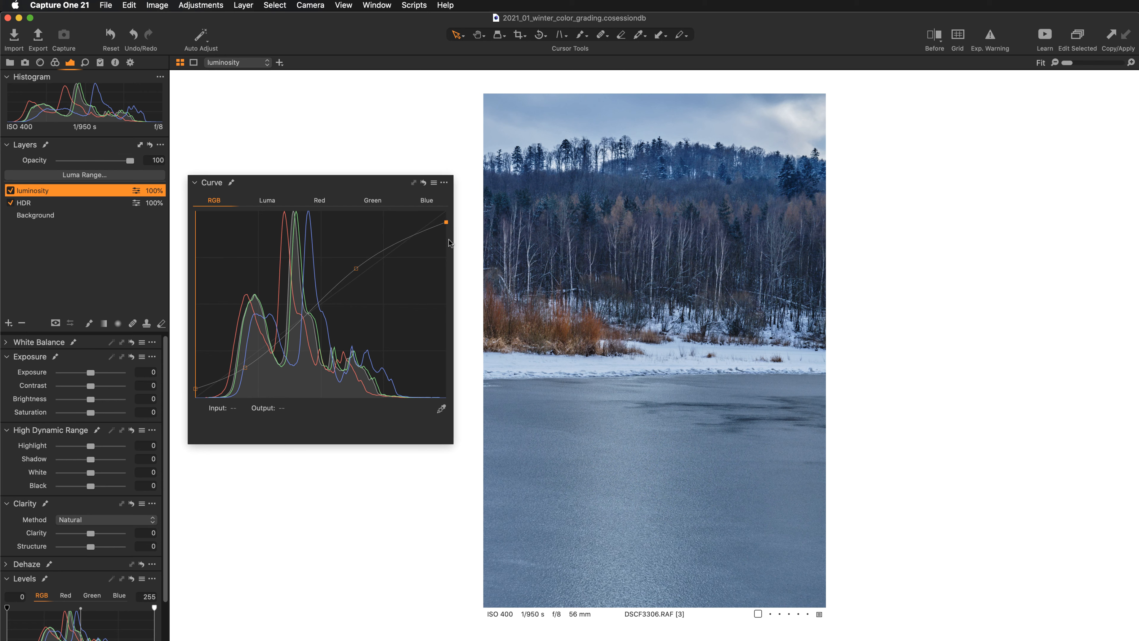
Shape the luminosity layer's Luma curve by slightly lifting a shadow point and anchoring the midtones at input 132, output 129.
{"action": "left_click", "coordinate": [267, 200]}
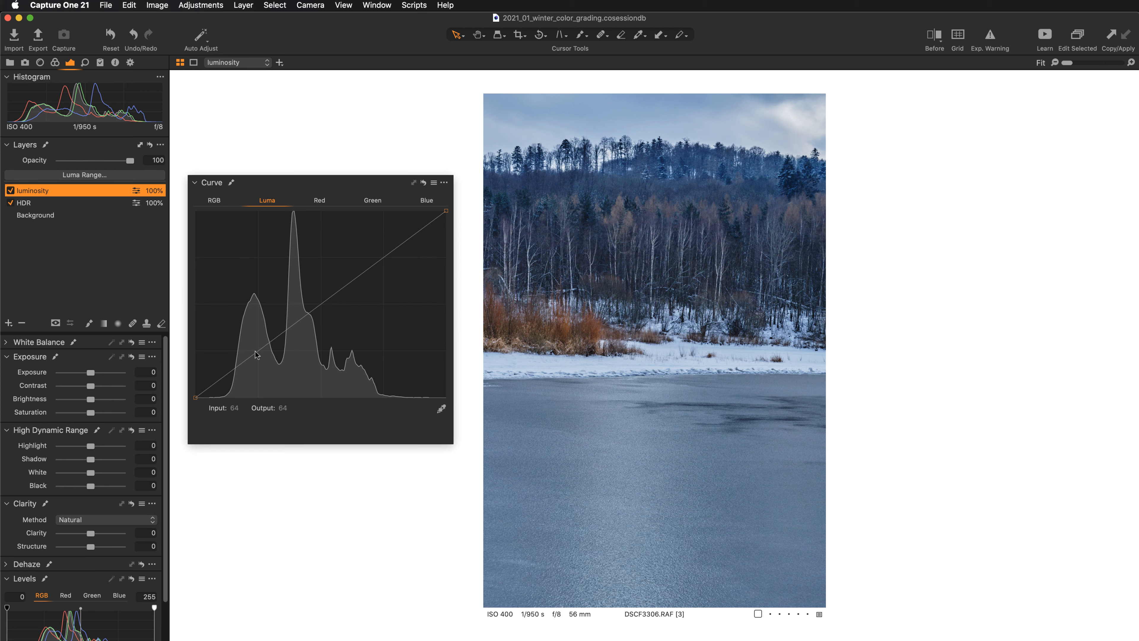
{"action": "left_click_drag", "start_coordinate": [254, 355], "coordinate": [253, 348]}
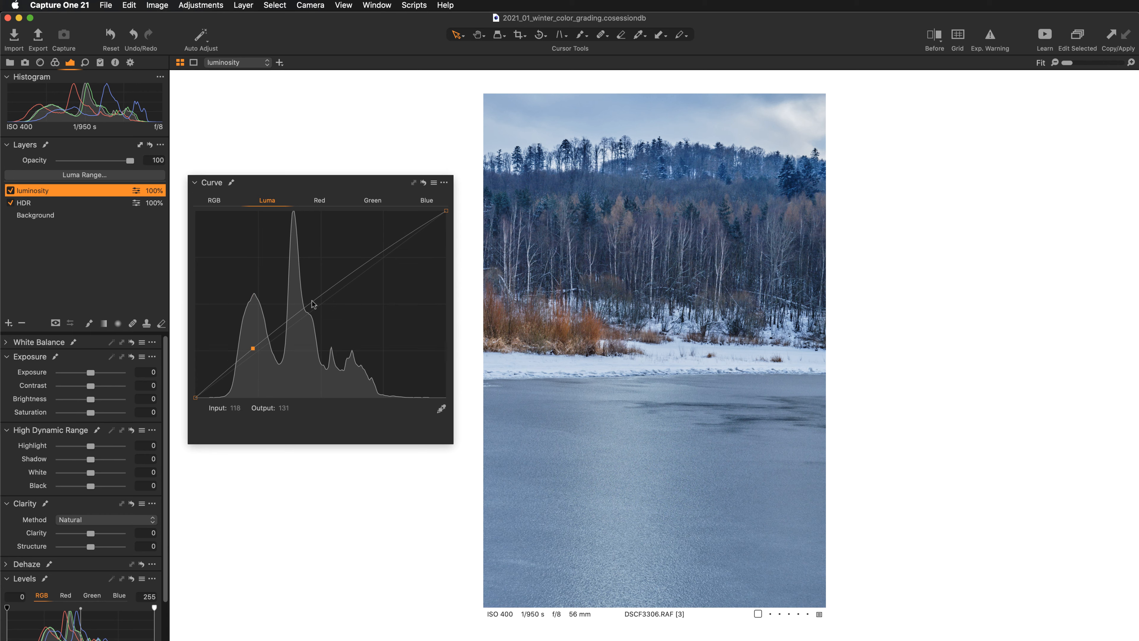
{"action": "left_click_drag", "start_coordinate": [320, 300], "coordinate": [325, 303]}
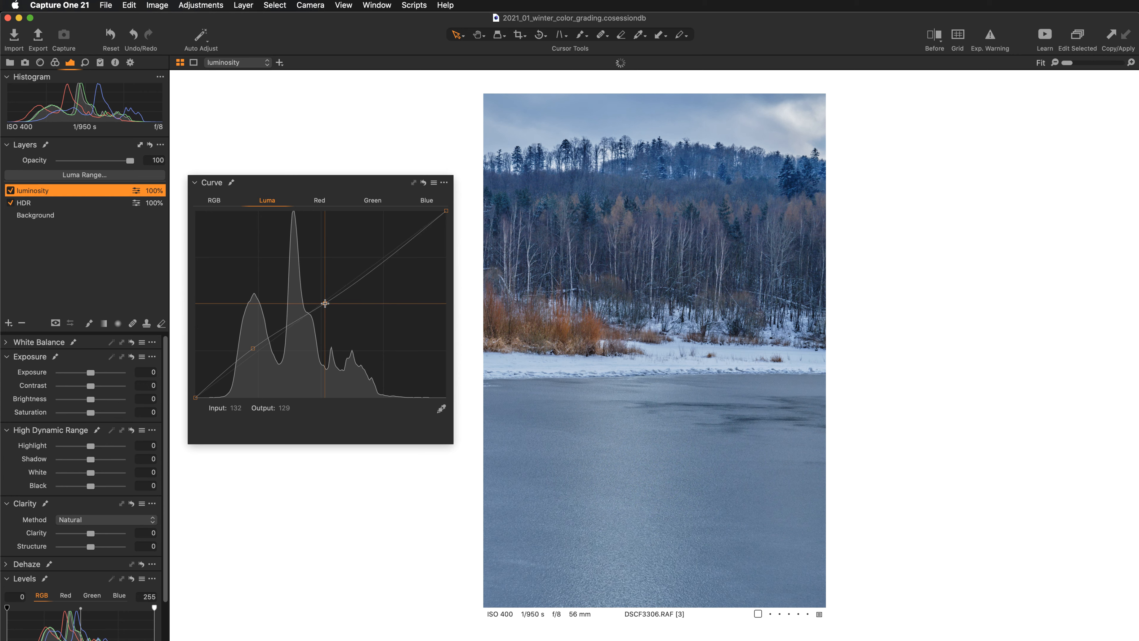
{"action": "left_click", "coordinate": [324, 303]}
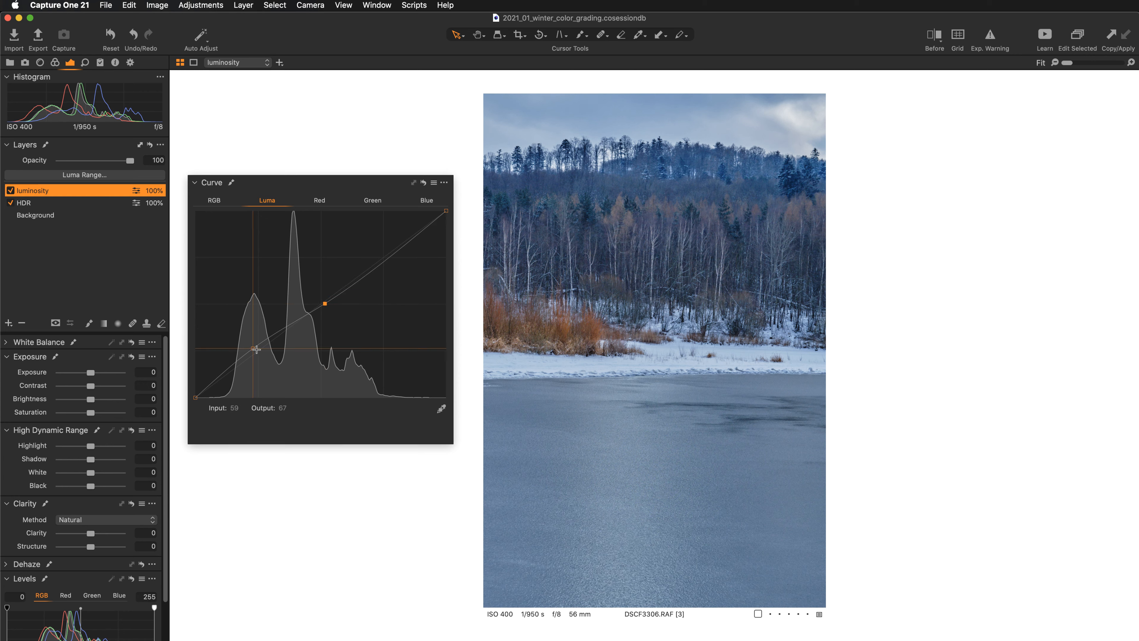
{"action": "left_click_drag", "start_coordinate": [255, 349], "coordinate": [250, 347]}
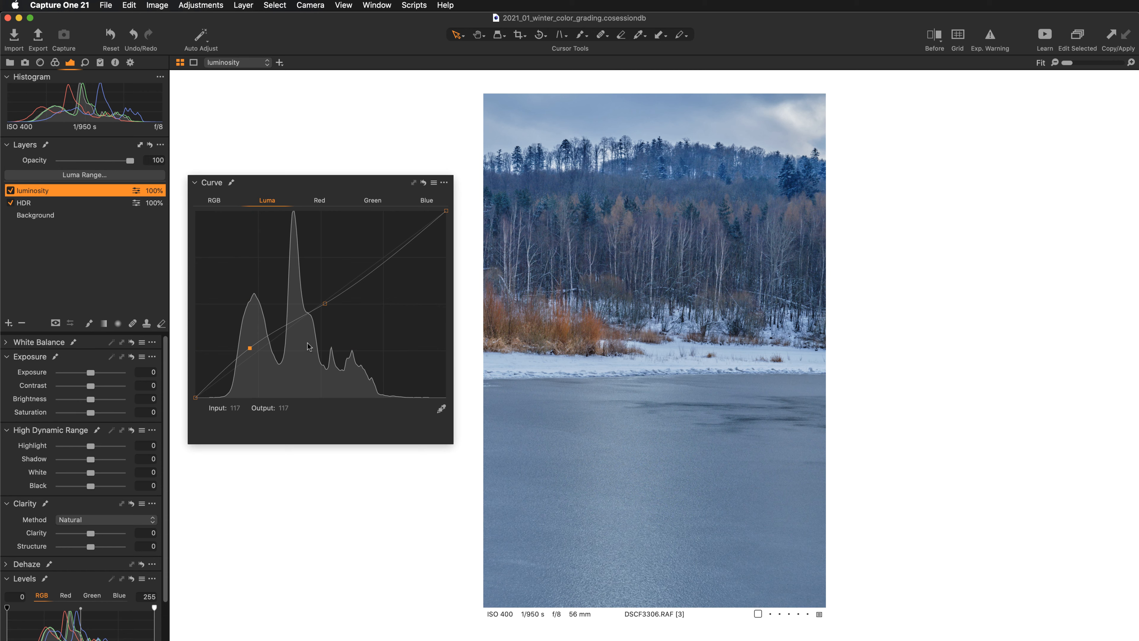
Return to the RGB curve and compare the photo with the luminosity layer disabled and enabled, leaving it enabled.
{"action": "left_click", "coordinate": [218, 202]}
{"action": "left_click", "coordinate": [9, 191]}
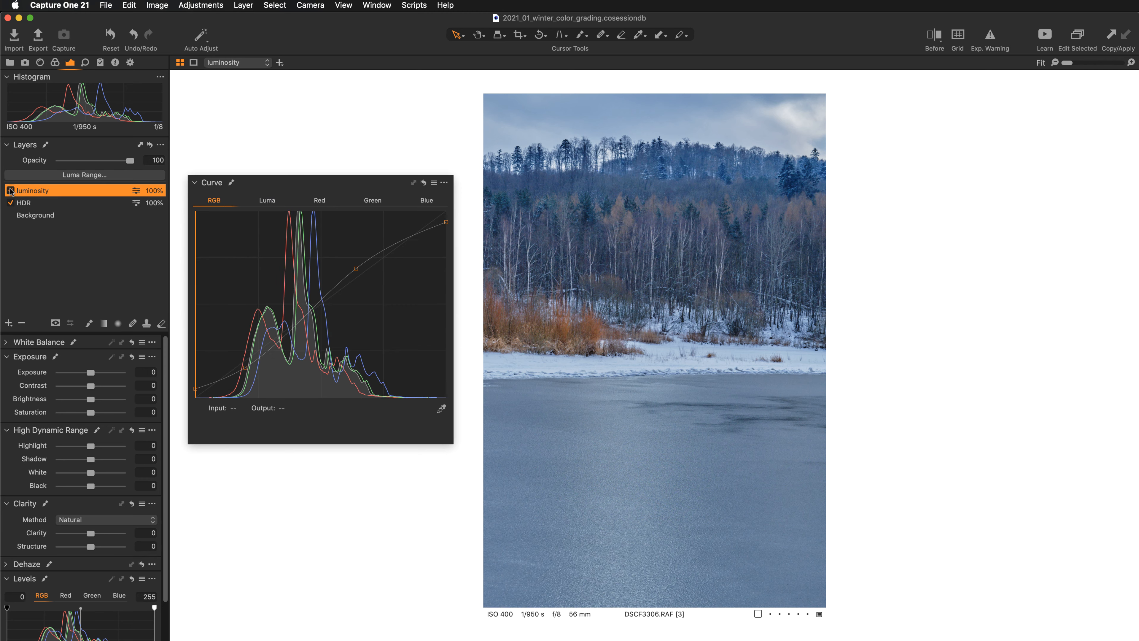
{"action": "left_click", "coordinate": [10, 190]}
{"action": "left_click", "coordinate": [10, 190]}
{"action": "left_click", "coordinate": [10, 191]}
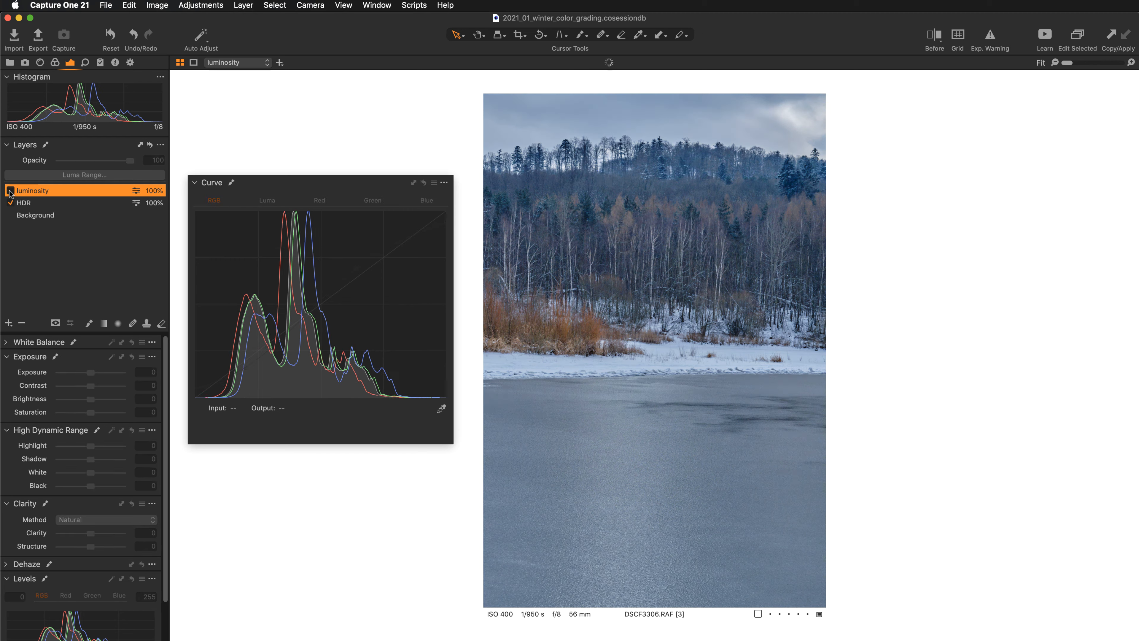
{"action": "left_click", "coordinate": [10, 191]}
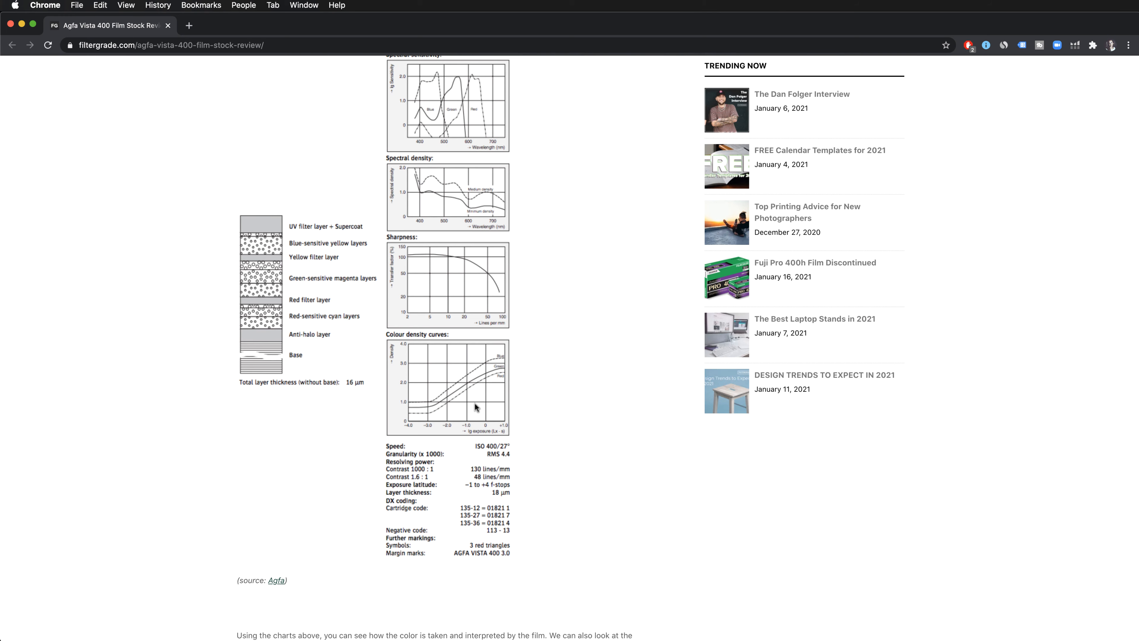
Switch back to Capture One and shape a Red channel S-curve with points at about input 66, output 52 and input 145, output 158.
{"action": "key", "text": "ctrl+Left"}
{"action": "key", "text": "ctrl+Left"}
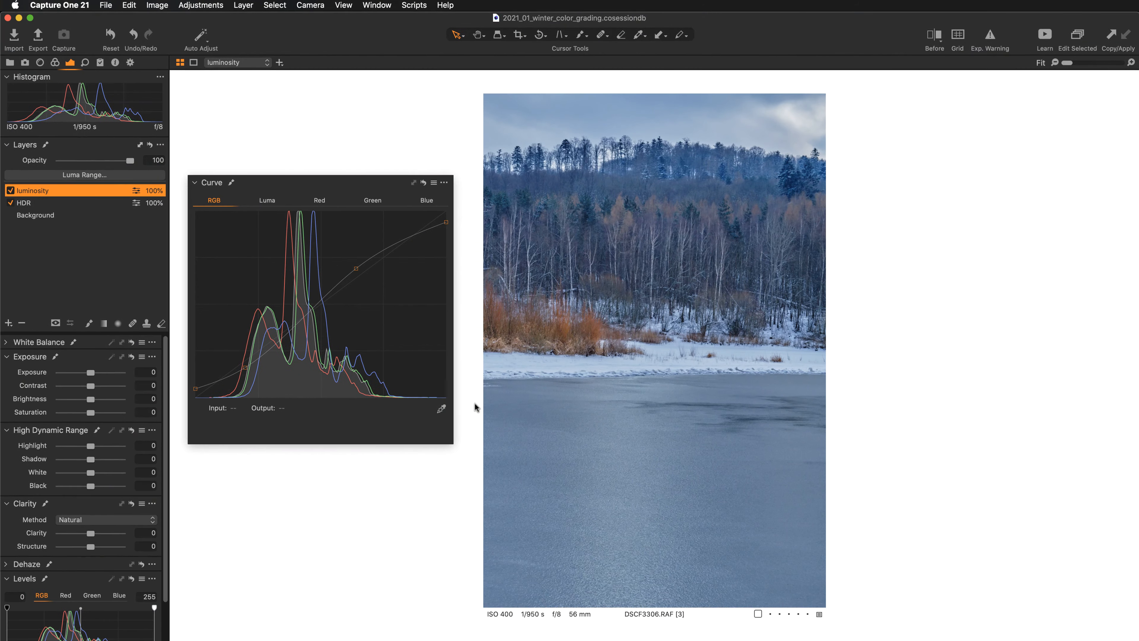
{"action": "left_click", "coordinate": [319, 202]}
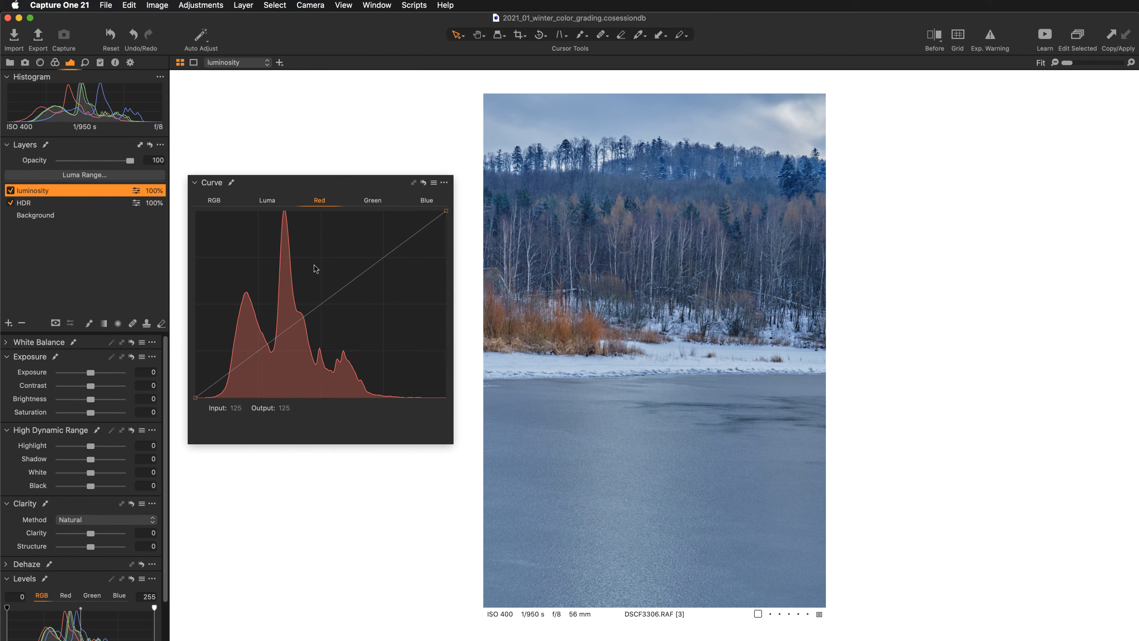
{"action": "left_click_drag", "start_coordinate": [259, 350], "coordinate": [259, 359]}
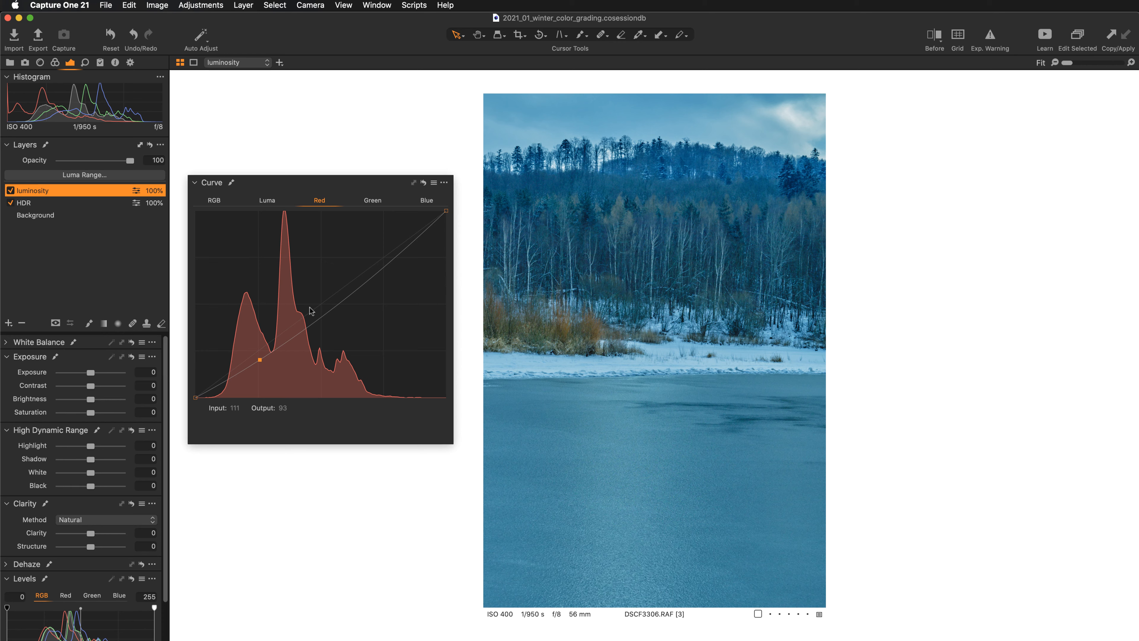
{"action": "left_click", "coordinate": [340, 299]}
{"action": "left_click_drag", "start_coordinate": [340, 300], "coordinate": [337, 282]}
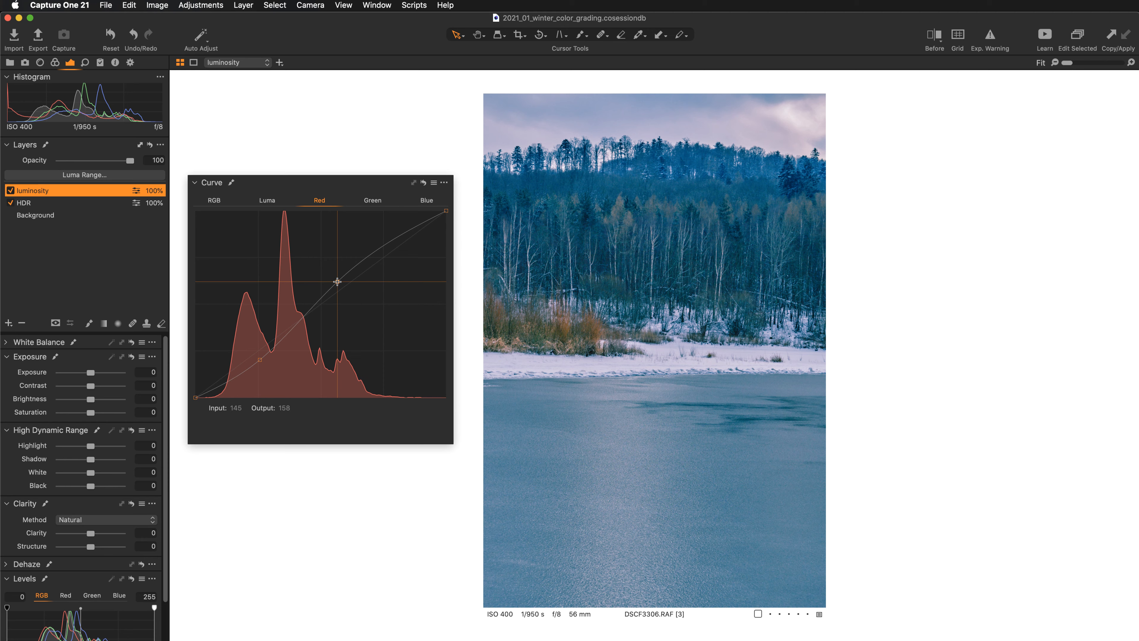
{"action": "left_click_drag", "start_coordinate": [337, 281], "coordinate": [337, 283]}
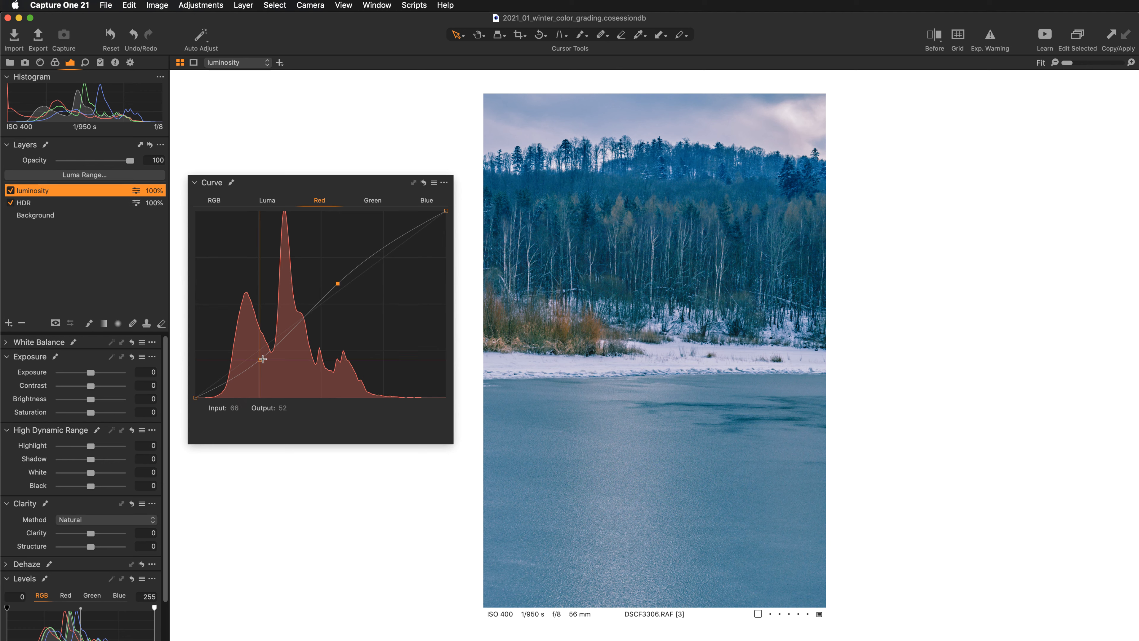
Shape a Green channel S-curve with points at about input 62, output 49 and input 152, output 164.
{"action": "left_click", "coordinate": [373, 202]}
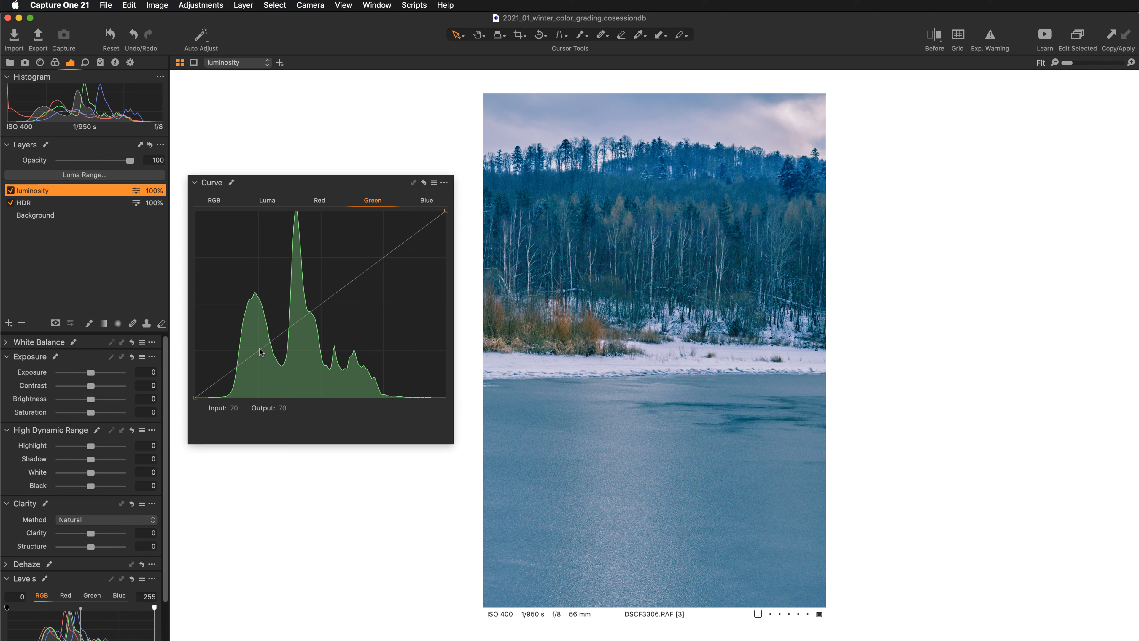
{"action": "left_click_drag", "start_coordinate": [258, 352], "coordinate": [257, 360]}
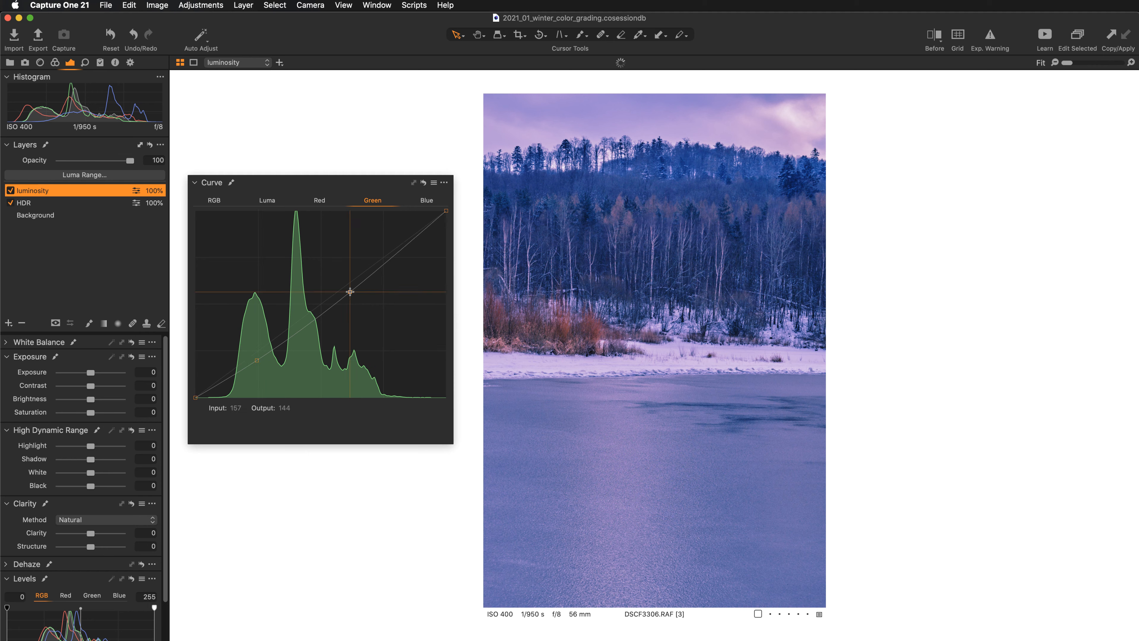
{"action": "left_click_drag", "start_coordinate": [350, 291], "coordinate": [344, 277]}
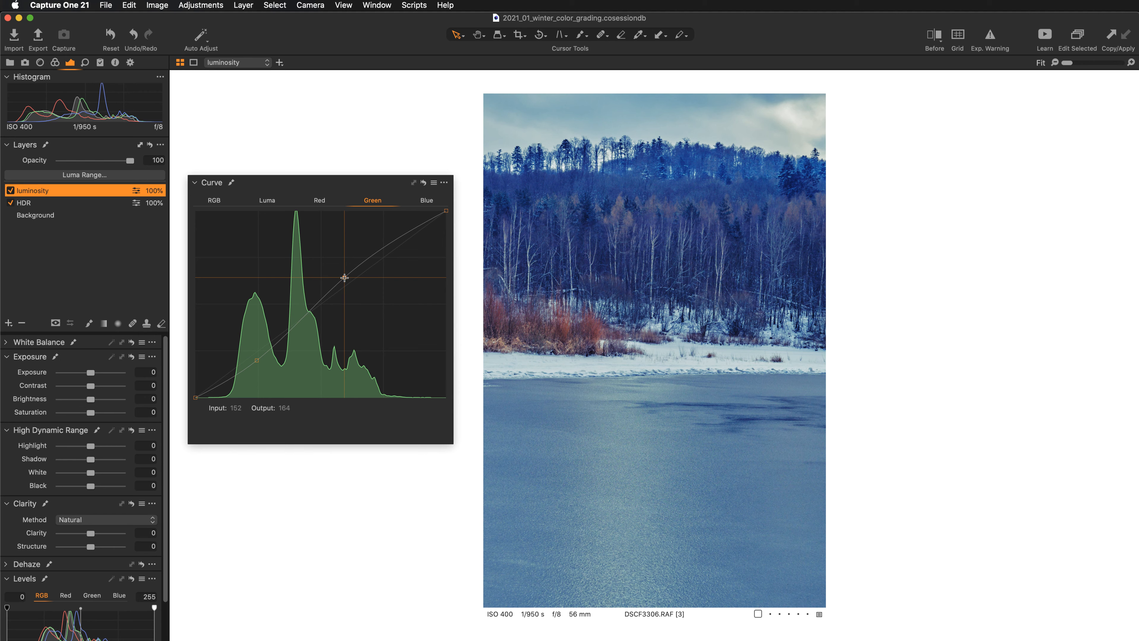
{"action": "left_click_drag", "start_coordinate": [344, 277], "coordinate": [344, 277]}
{"action": "left_click_drag", "start_coordinate": [257, 361], "coordinate": [258, 363]}
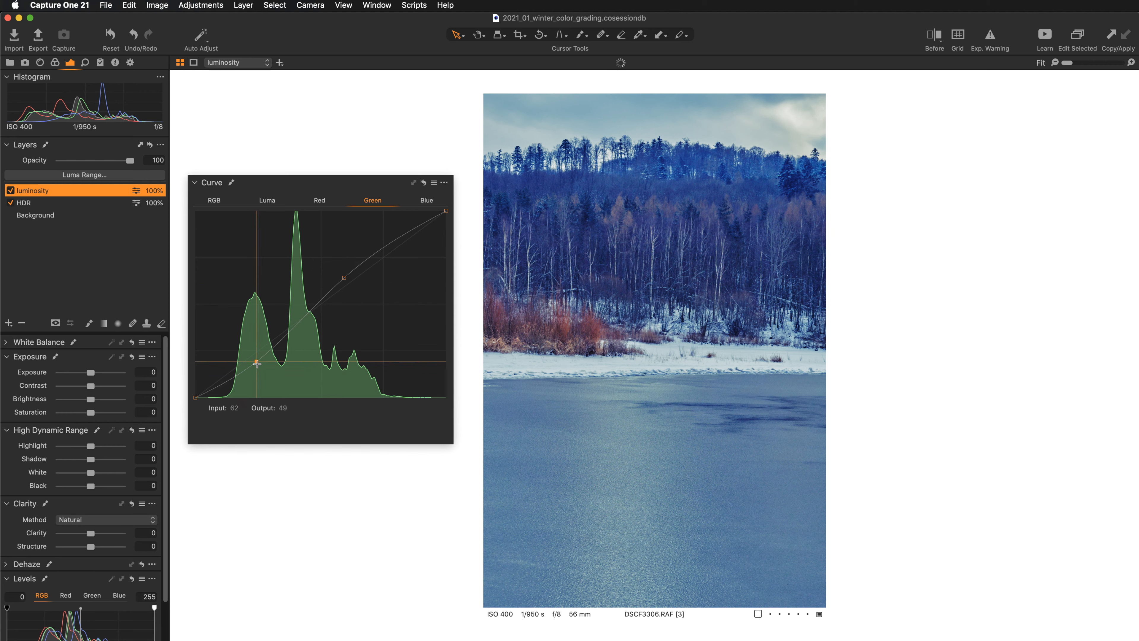
Shape a Blue channel S-curve with points at about input 61, output 50 and input 167, output 178.
{"action": "left_click", "coordinate": [428, 202]}
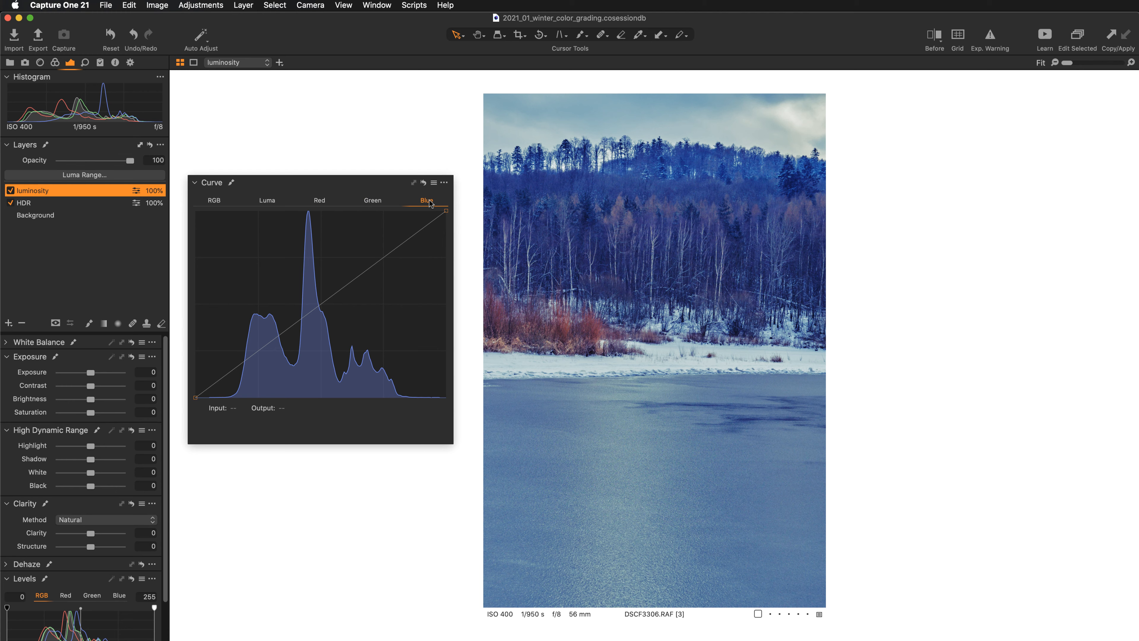
{"action": "left_click", "coordinate": [256, 354]}
{"action": "left_click_drag", "start_coordinate": [256, 354], "coordinate": [255, 360]}
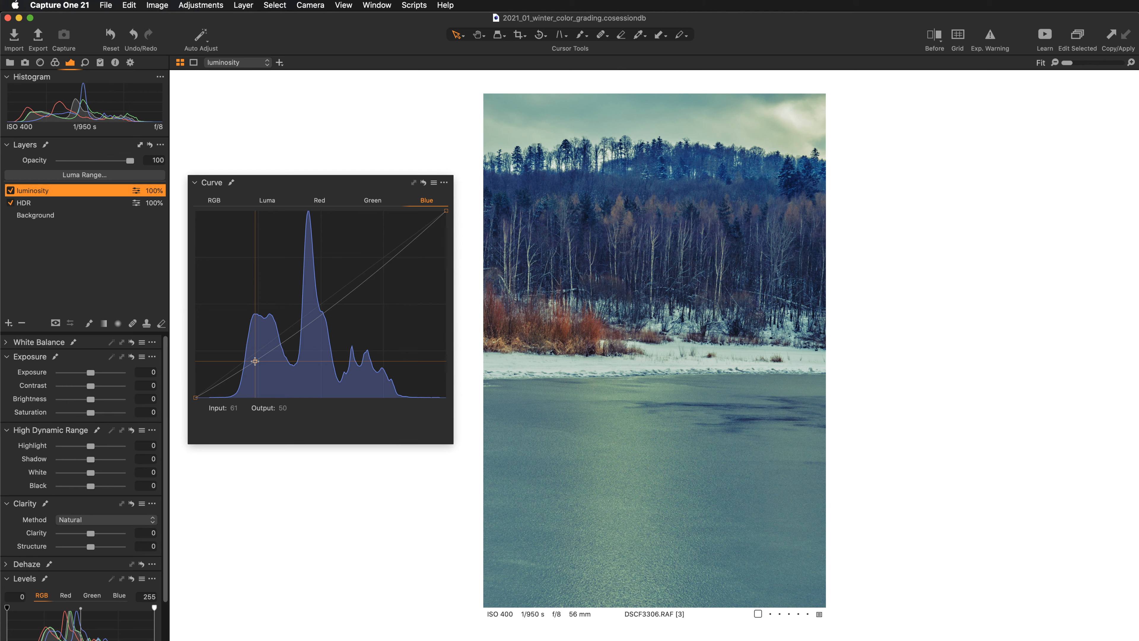
{"action": "left_click_drag", "start_coordinate": [361, 278], "coordinate": [359, 267]}
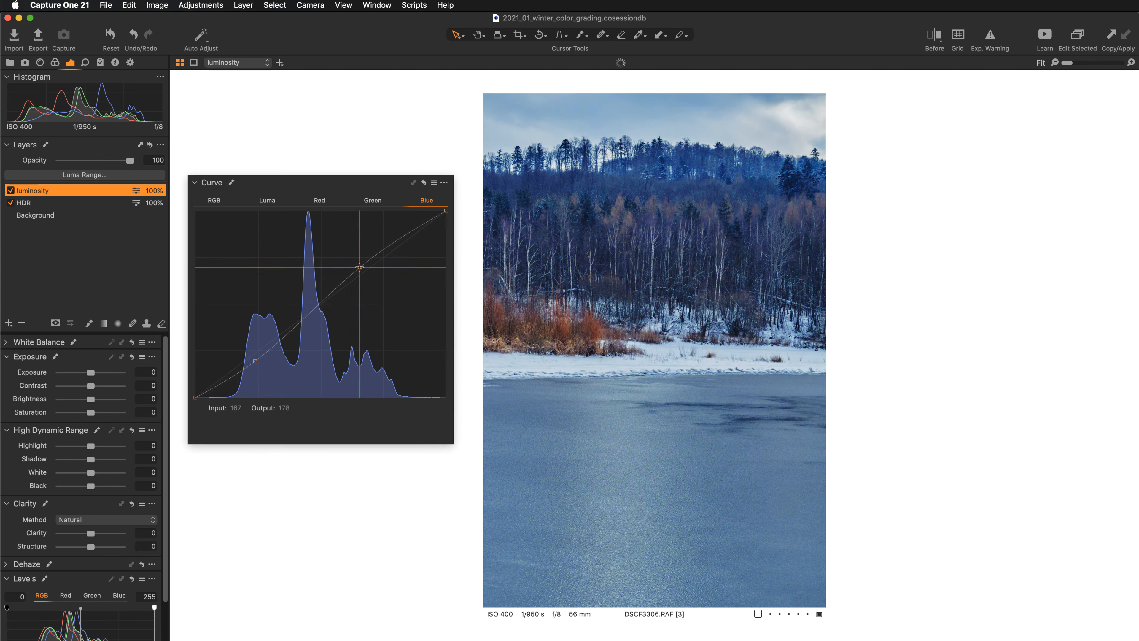
{"action": "left_click_drag", "start_coordinate": [359, 266], "coordinate": [357, 267]}
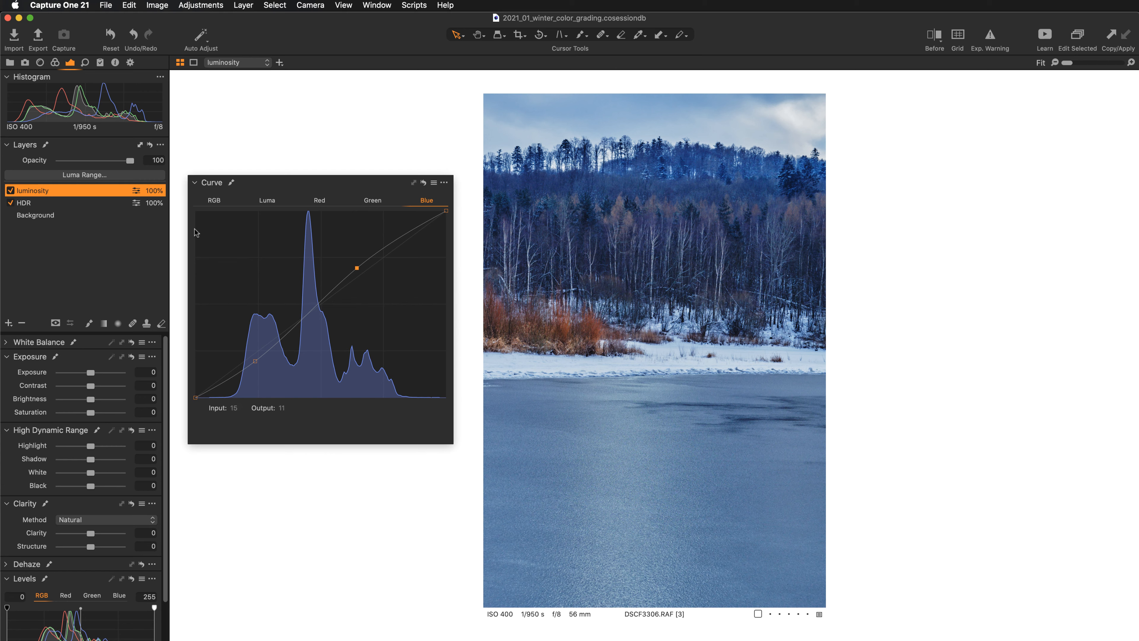
Return to the RGB curve and toggle the luminosity layer's visibility to judge the effect of the color channel curves.
{"action": "left_click", "coordinate": [213, 201]}
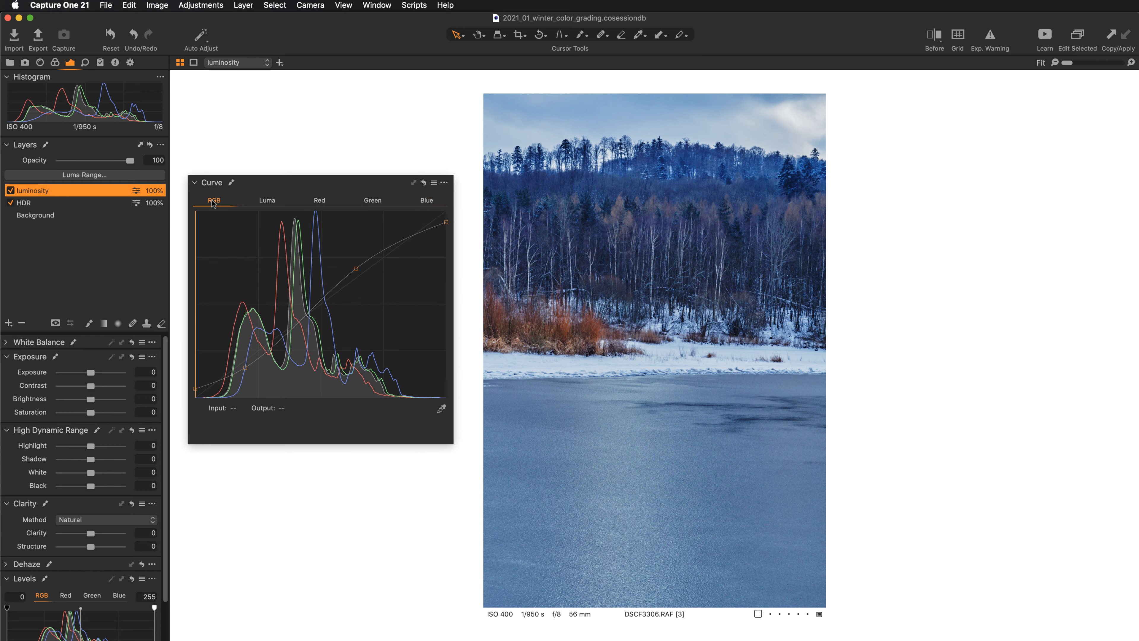
{"action": "left_click", "coordinate": [9, 191]}
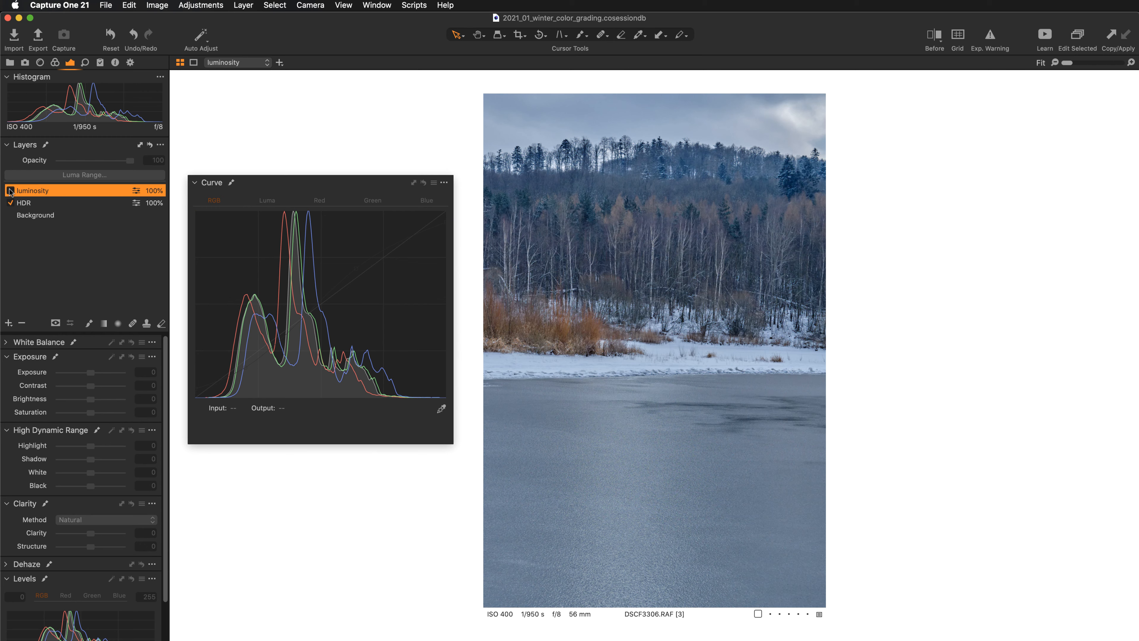
{"action": "left_click", "coordinate": [10, 191]}
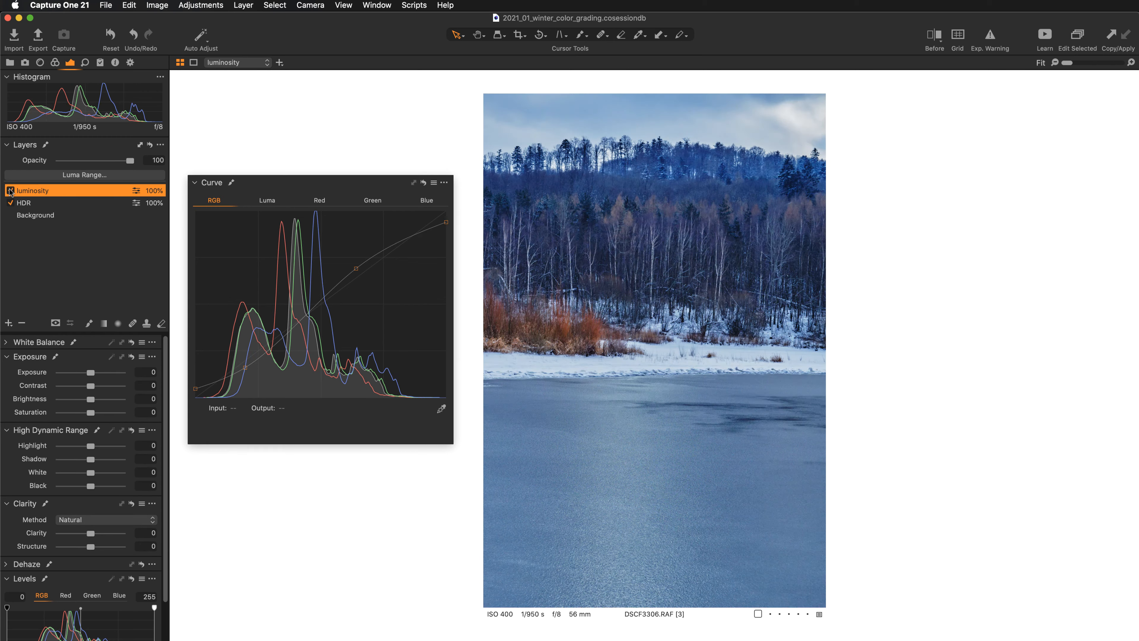
{"action": "left_click", "coordinate": [10, 191]}
Preview built-in Curve presets such as Contrast Luma and Contrast RGB on the photo without applying any of them.
{"action": "left_click", "coordinate": [434, 184]}
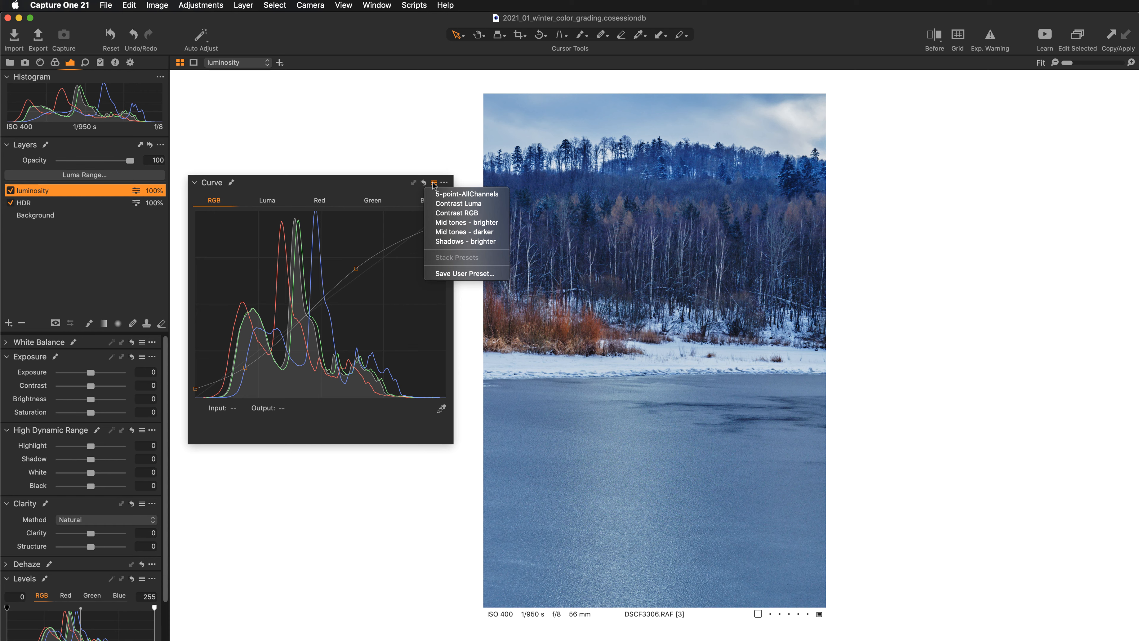
{"action": "left_click", "coordinate": [431, 176]}
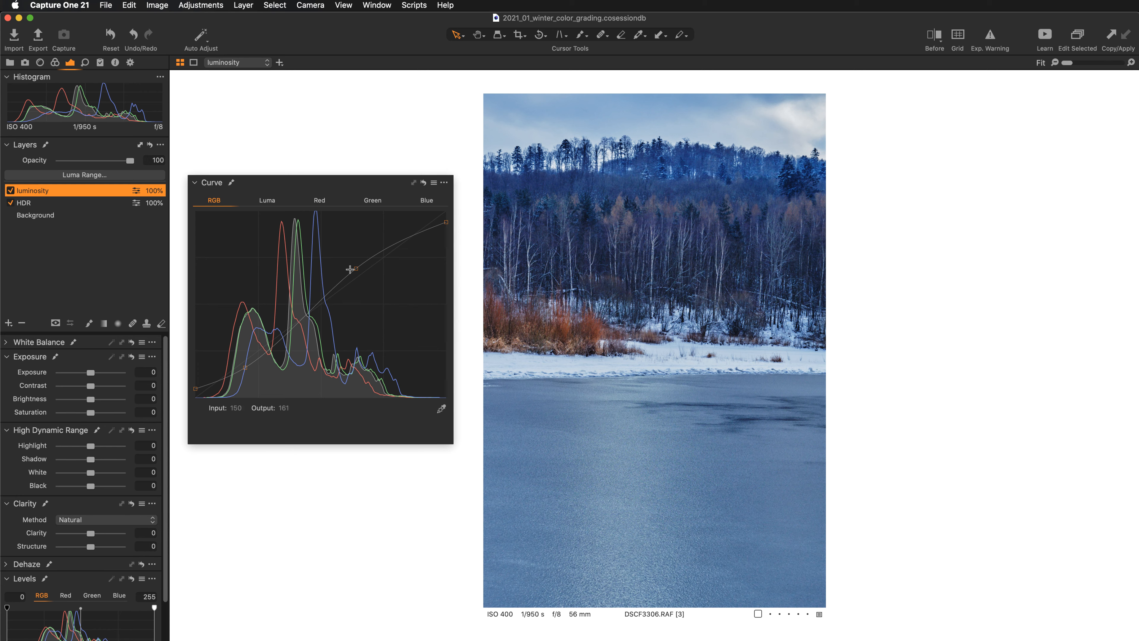
{"action": "left_click", "coordinate": [434, 183]}
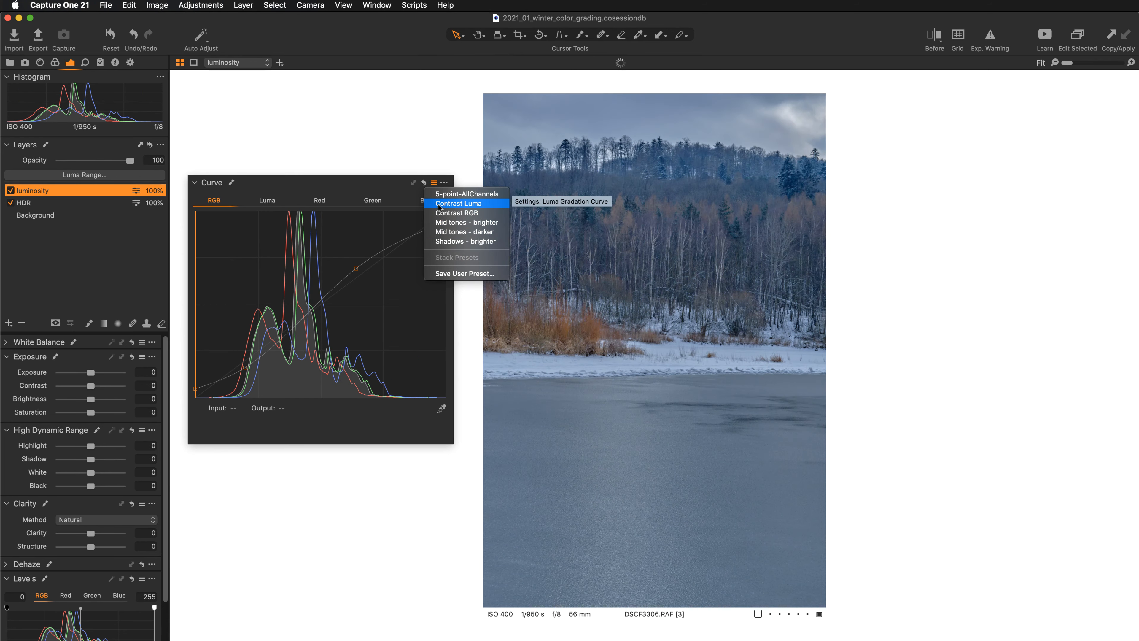
{"action": "left_click", "coordinate": [393, 188]}
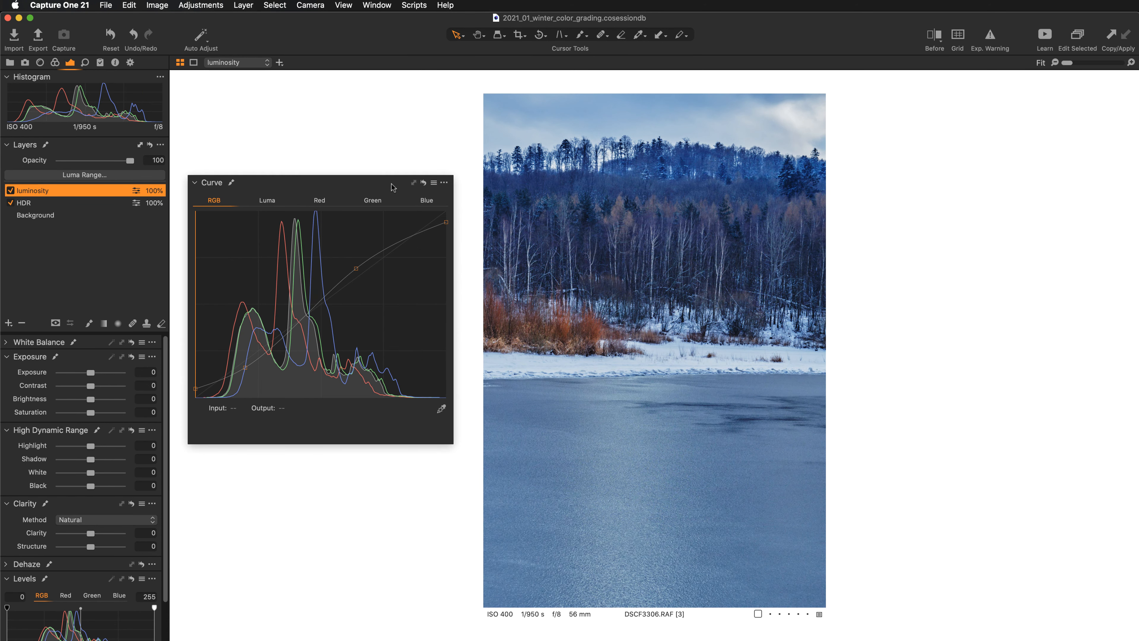
{"action": "left_click", "coordinate": [434, 183]}
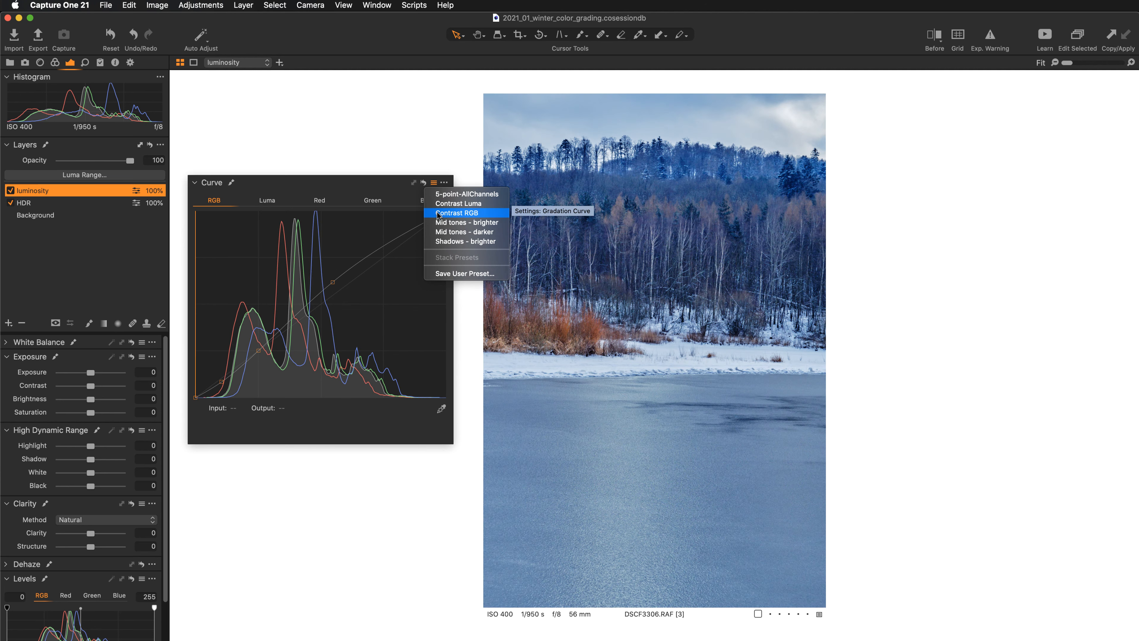
{"action": "left_click", "coordinate": [387, 185]}
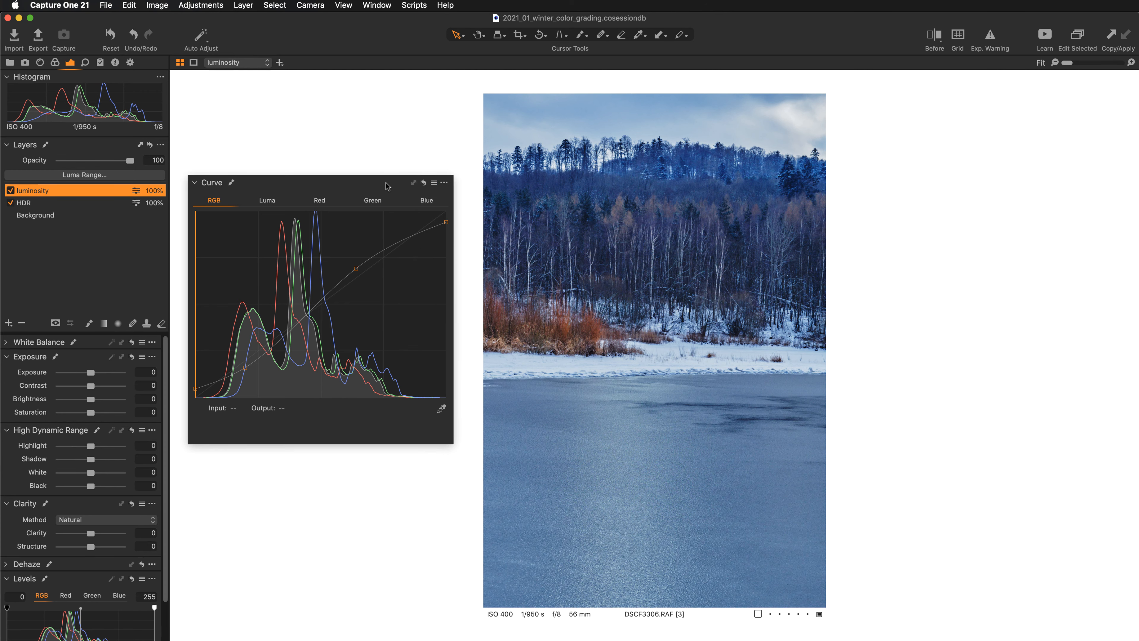
Rename the luminosity layer as "luminosity + color curves".
{"action": "double_click", "coordinate": [42, 189]}
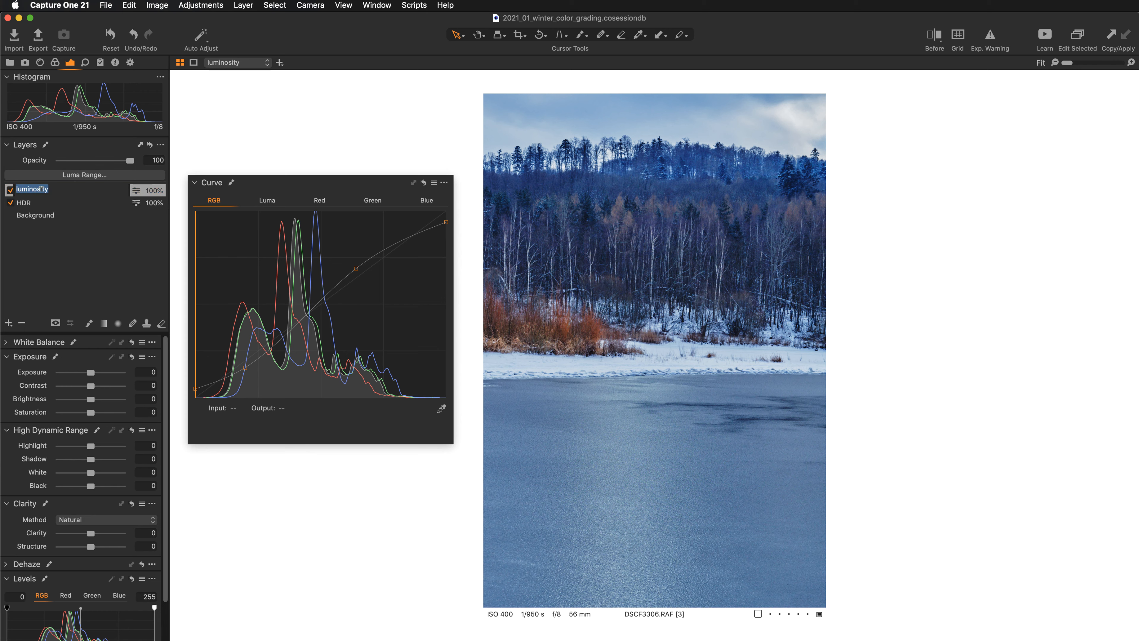
{"action": "key", "text": "Return"}
{"action": "type", "text": "+ color cur"}
{"action": "type", "text": "ves"}
{"action": "key", "text": "Return"}
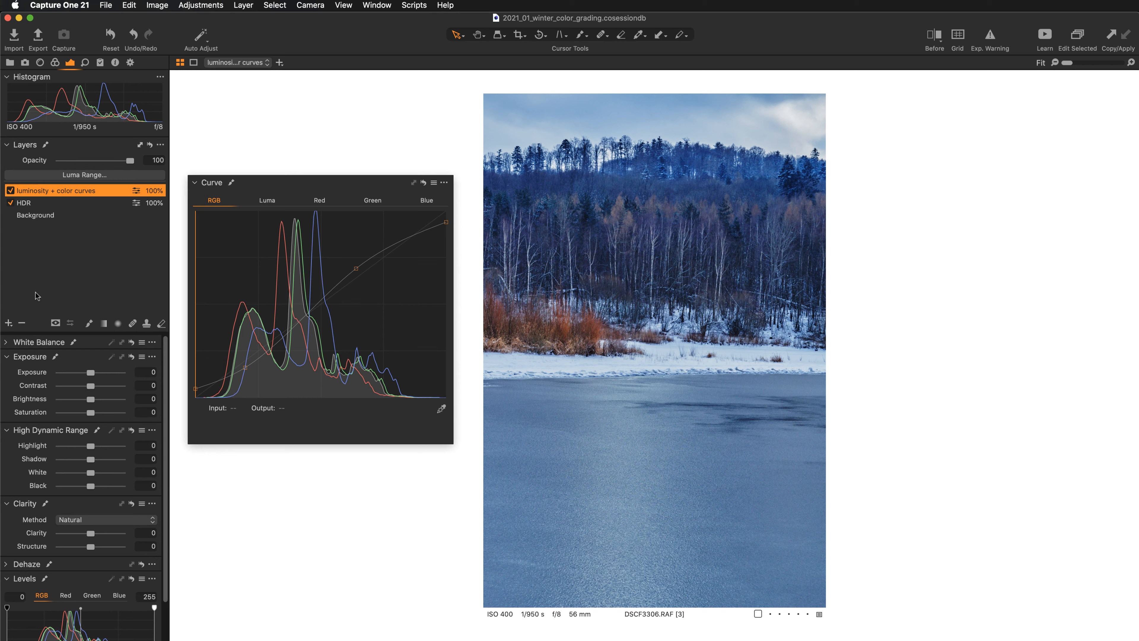
Add a new adjustment layer above the curves layer and name it "color balance".
{"action": "left_click", "coordinate": [8, 323]}
{"action": "left_click", "coordinate": [20, 340]}
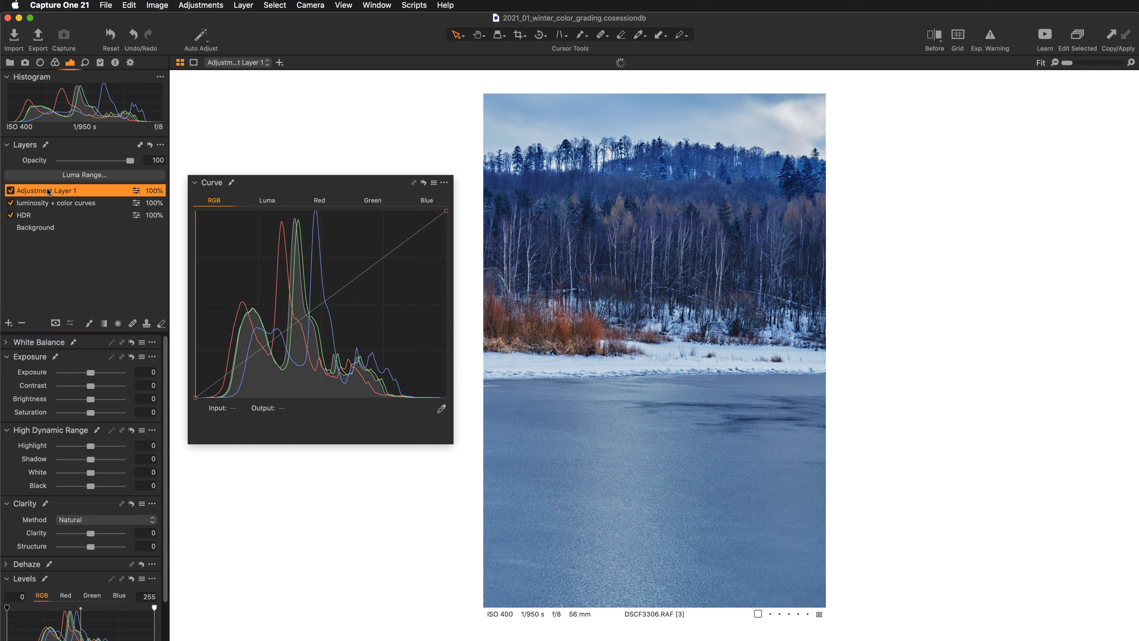
{"action": "double_click", "coordinate": [47, 188]}
{"action": "type", "text": "colo"}
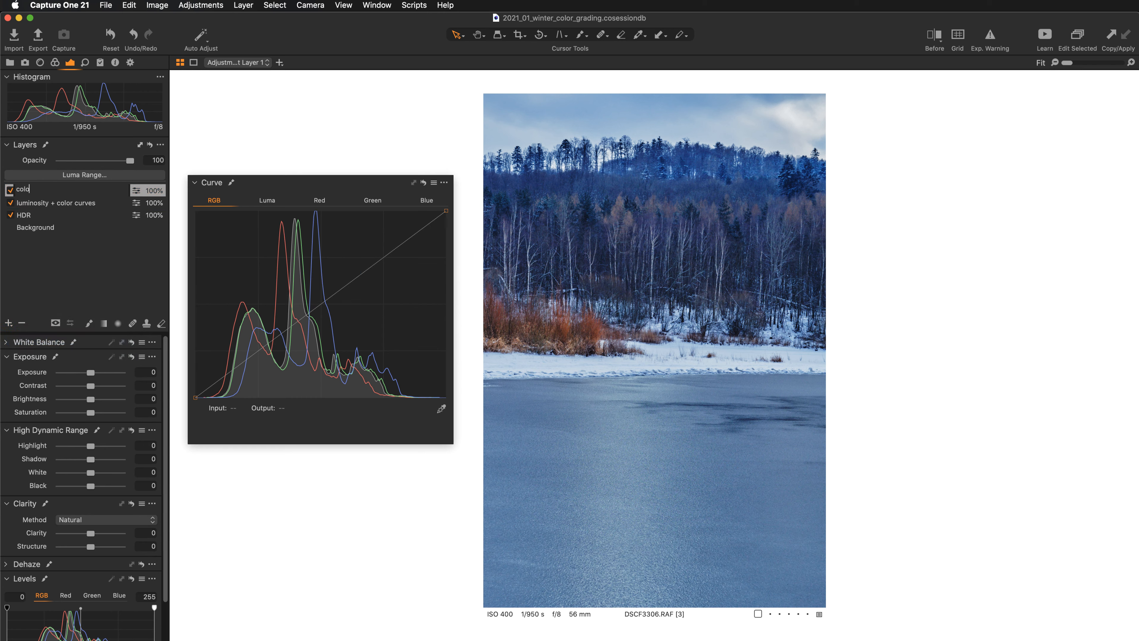
{"action": "type", "text": "r balance"}
{"action": "key", "text": "Return"}
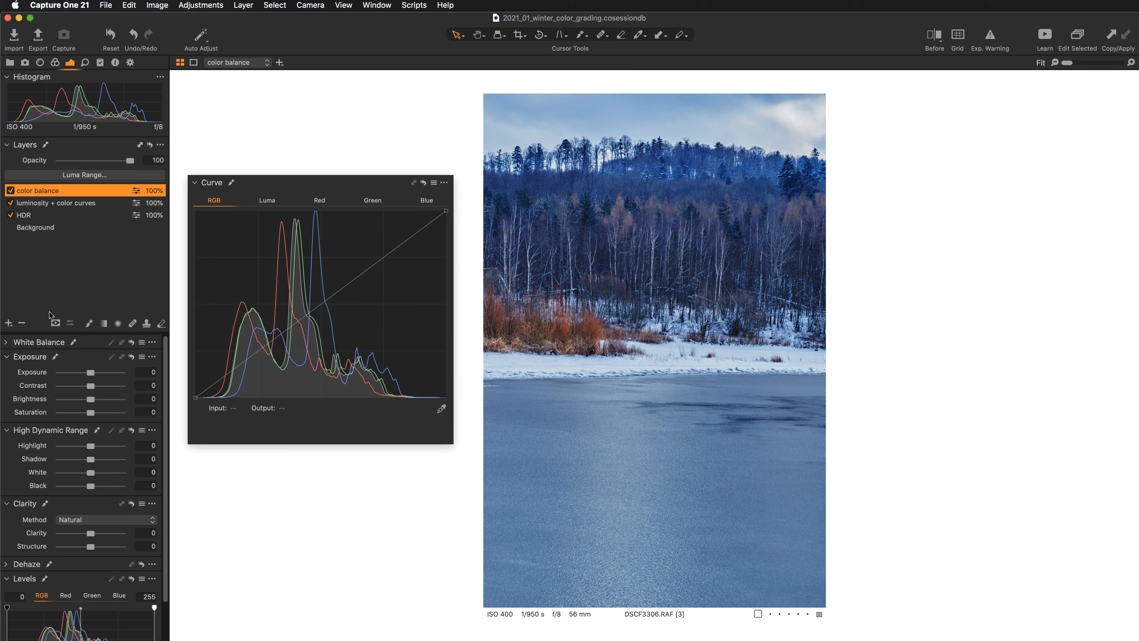
Collapse the floating Curve tool and park it out of the way, and float an enlarged Color Balance tool beside the photo.
{"action": "left_click", "coordinate": [59, 62]}
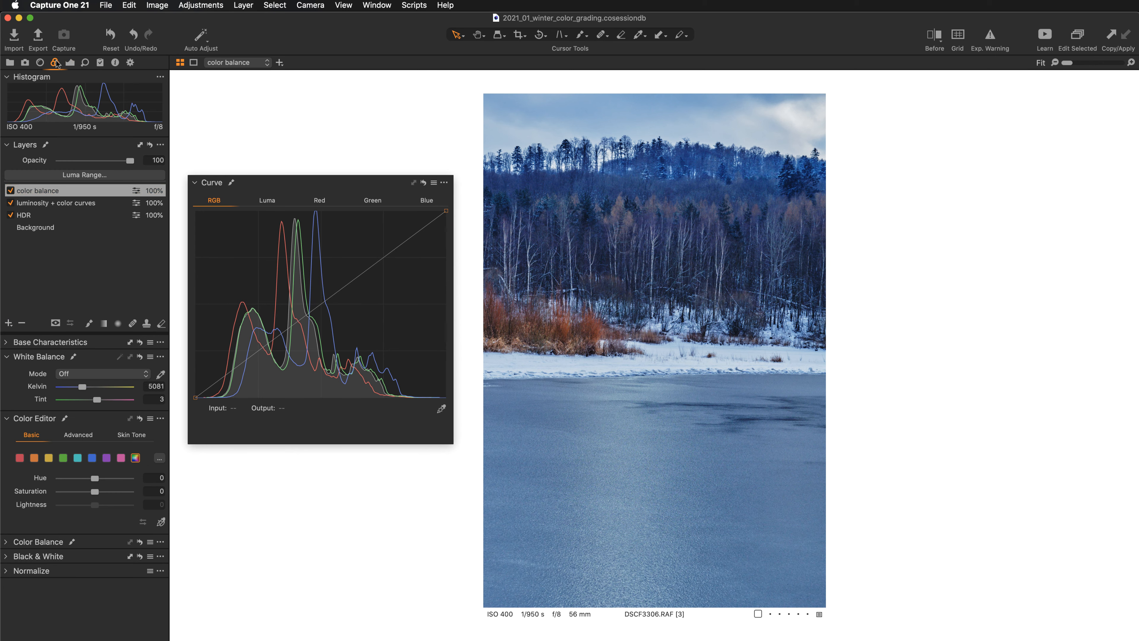
{"action": "double_click", "coordinate": [270, 184]}
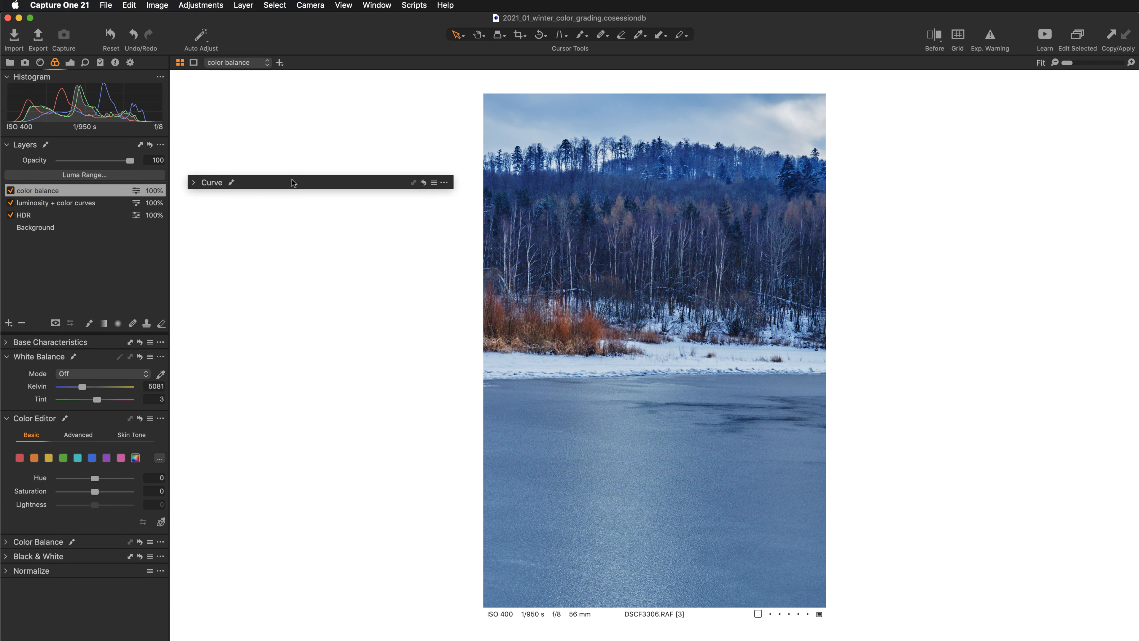
{"action": "left_click_drag", "start_coordinate": [291, 179], "coordinate": [273, 87]}
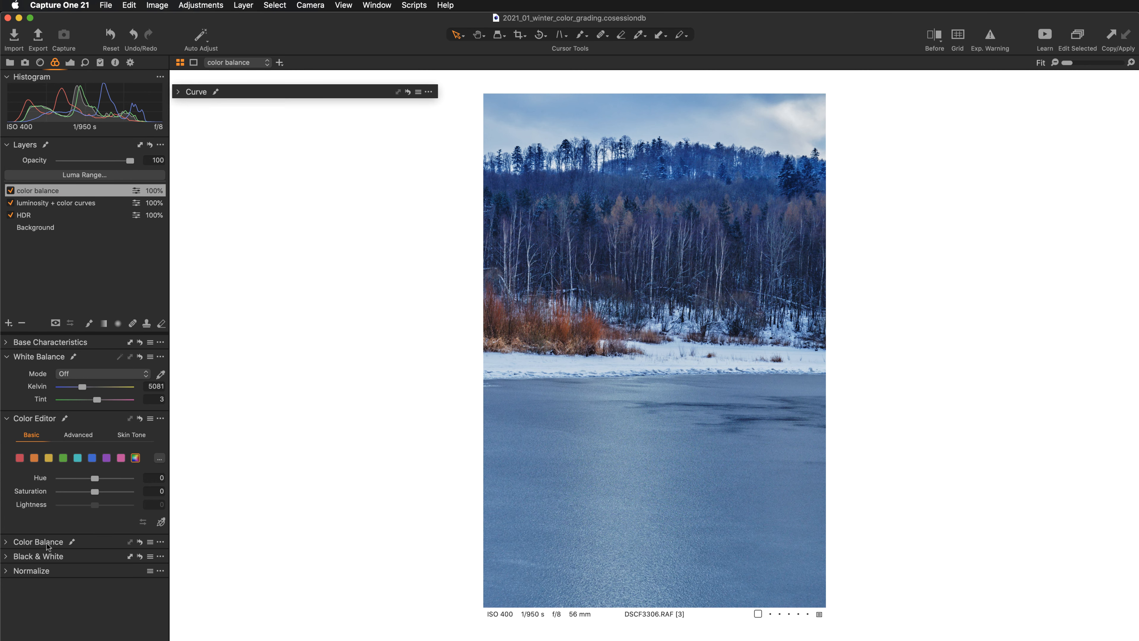
{"action": "left_click_drag", "start_coordinate": [45, 543], "coordinate": [245, 199]}
{"action": "double_click", "coordinate": [245, 198]}
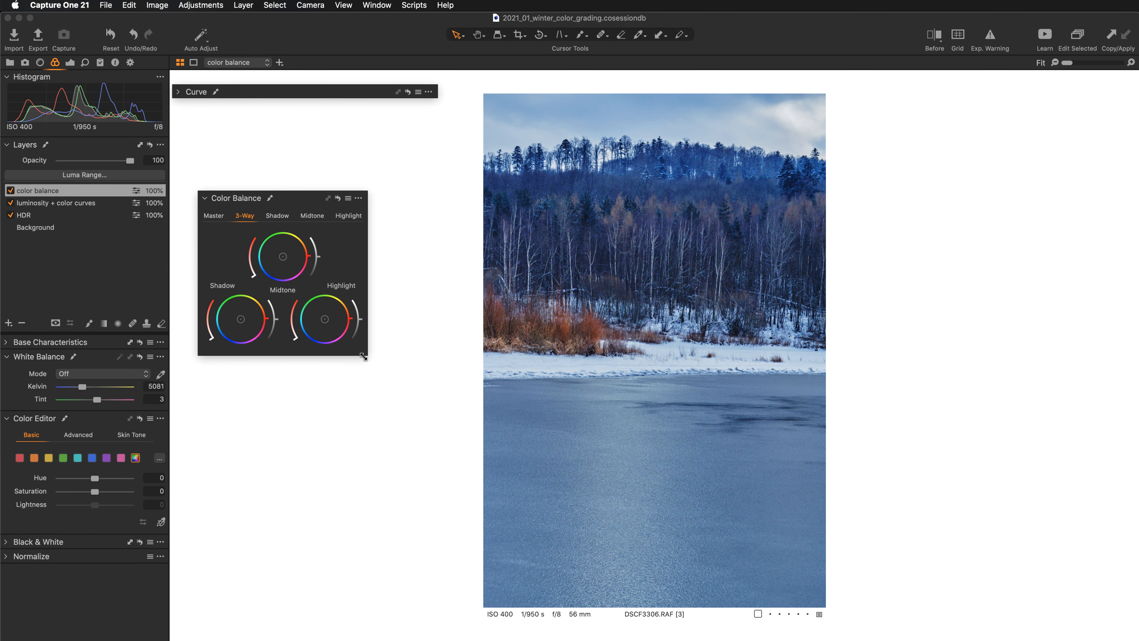
{"action": "left_click_drag", "start_coordinate": [366, 355], "coordinate": [454, 432]}
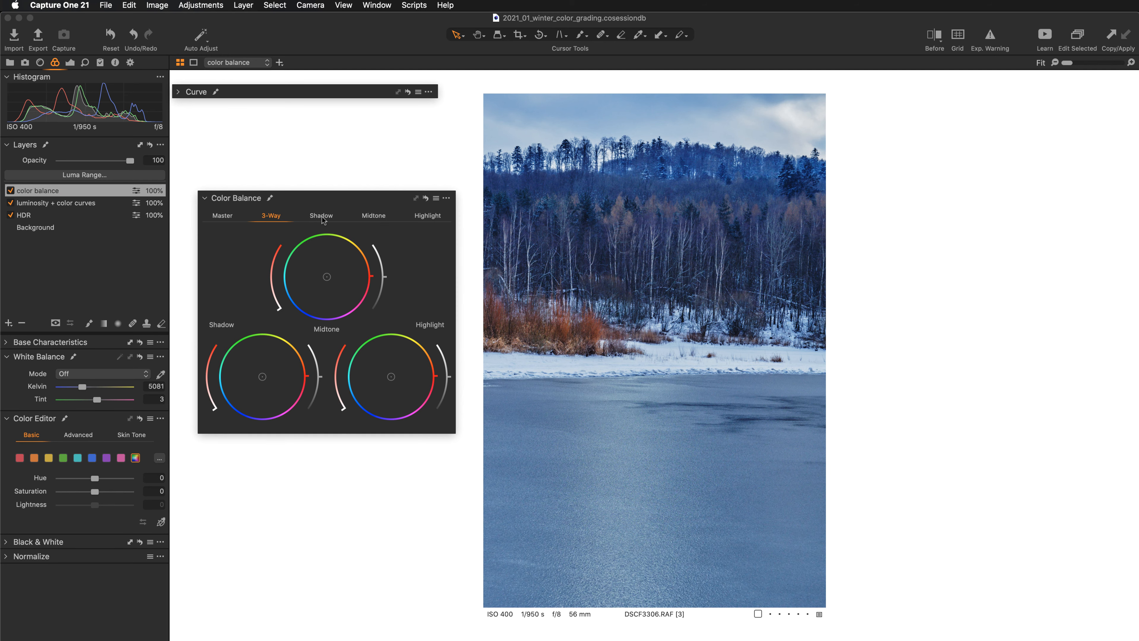
{"action": "left_click_drag", "start_coordinate": [322, 216], "coordinate": [298, 187]}
Tint the shadows subtly toward blue with the Color Balance shadow wheel on the color balance layer.
{"action": "left_click", "coordinate": [204, 192]}
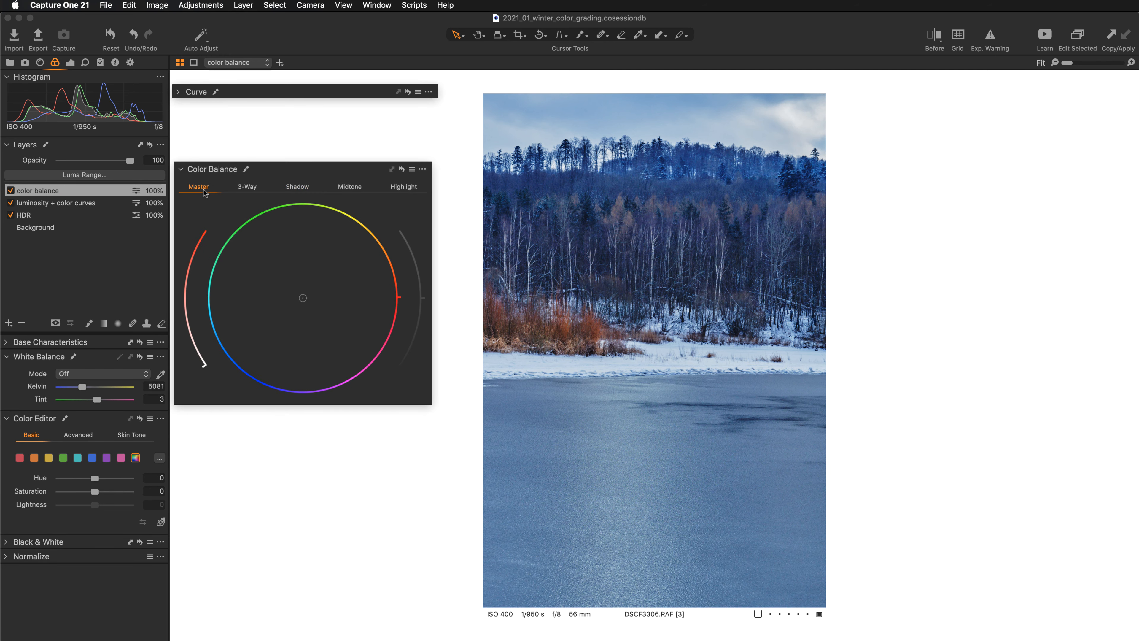
{"action": "left_click", "coordinate": [296, 188]}
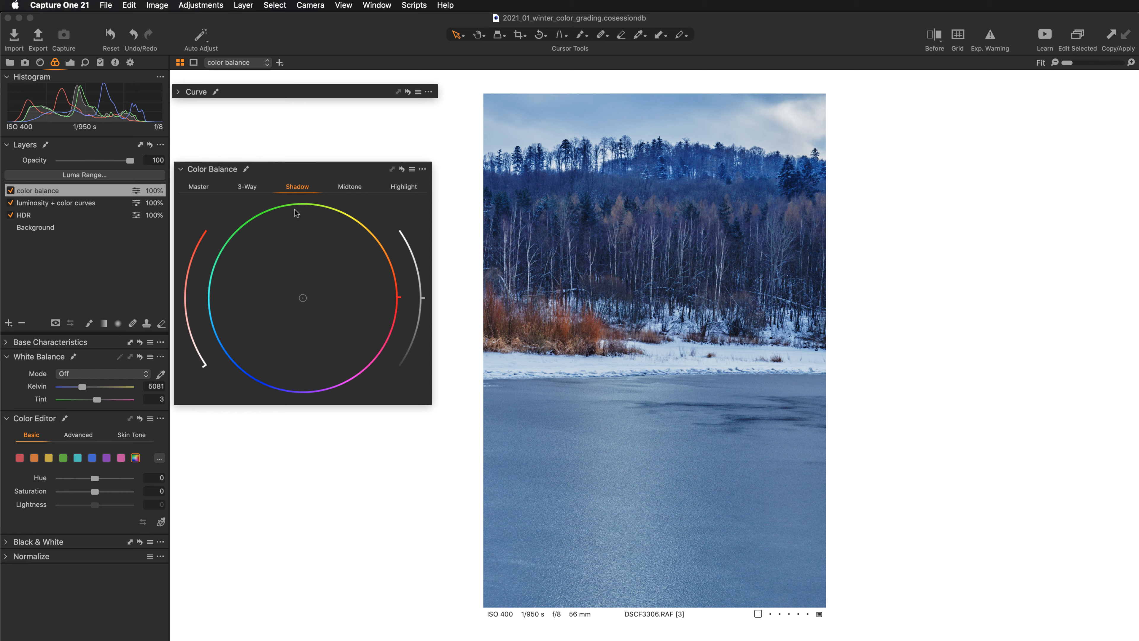
{"action": "left_click_drag", "start_coordinate": [298, 300], "coordinate": [294, 302]}
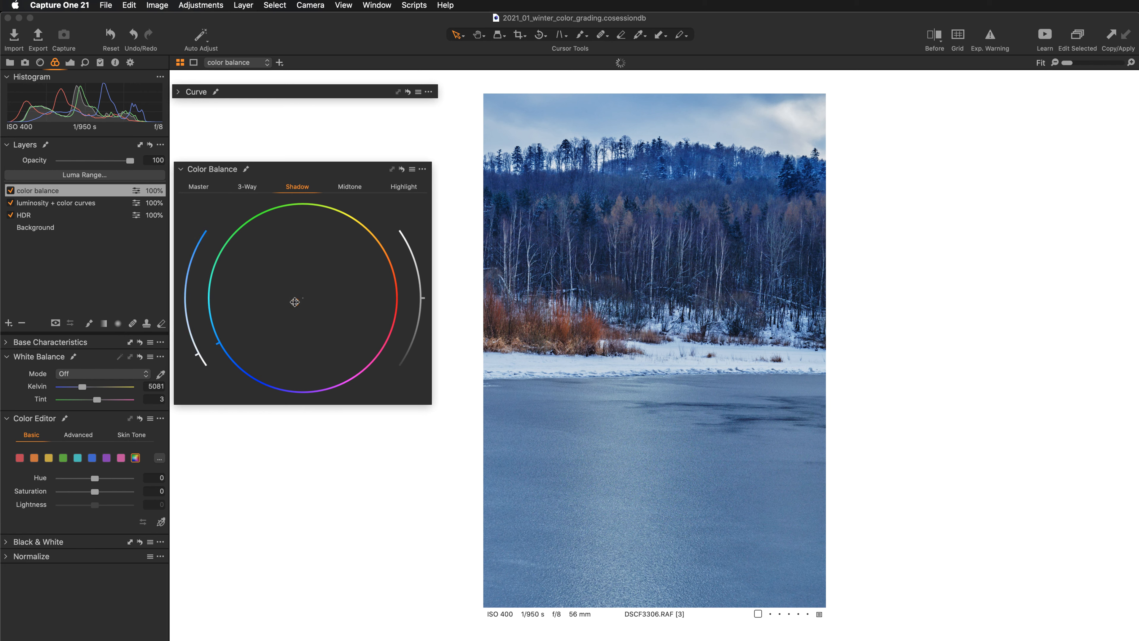
{"action": "left_click_drag", "start_coordinate": [294, 302], "coordinate": [294, 304]}
Shift the midtones moderately toward orange with the Color Balance midtone wheel.
{"action": "left_click", "coordinate": [350, 187]}
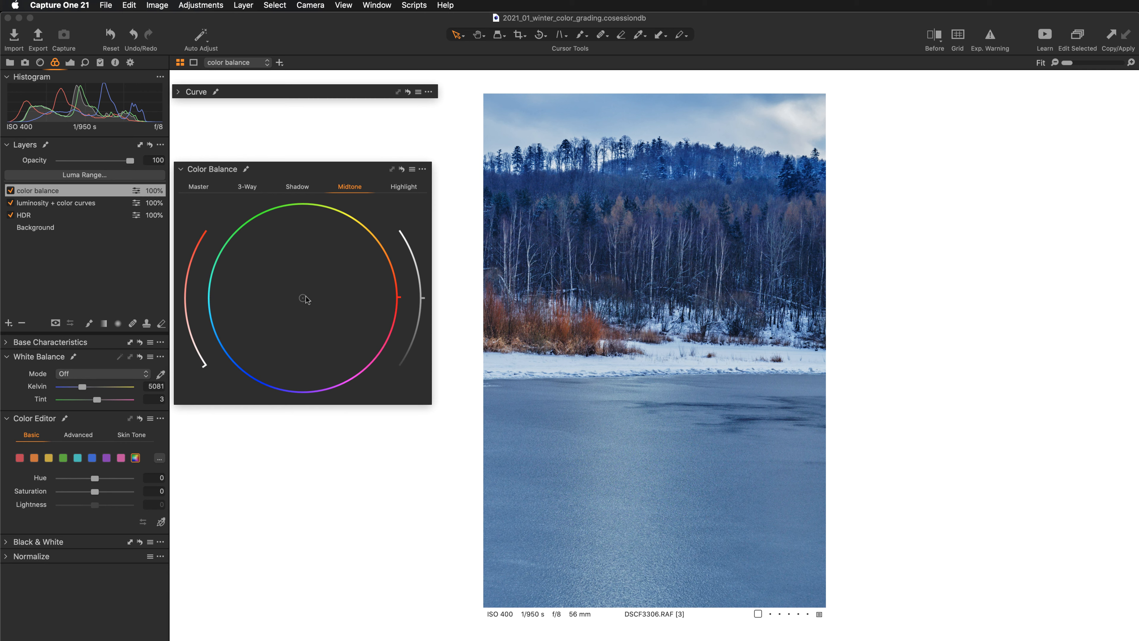
{"action": "left_click_drag", "start_coordinate": [304, 299], "coordinate": [313, 292]}
{"action": "left_click_drag", "start_coordinate": [315, 290], "coordinate": [319, 287]}
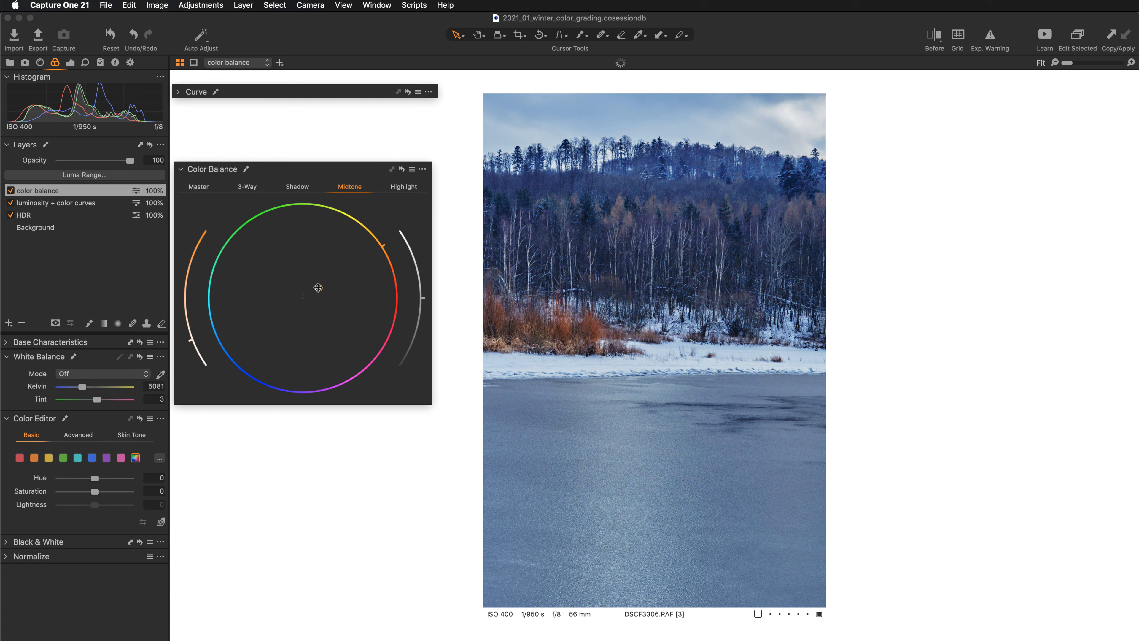
{"action": "left_click_drag", "start_coordinate": [318, 288], "coordinate": [318, 288]}
{"action": "left_click_drag", "start_coordinate": [319, 287], "coordinate": [319, 287]}
Test the midtone tint at full saturation, settle it back at a moderate level, and darken the midtones slightly.
{"action": "left_click_drag", "start_coordinate": [189, 340], "coordinate": [213, 228]}
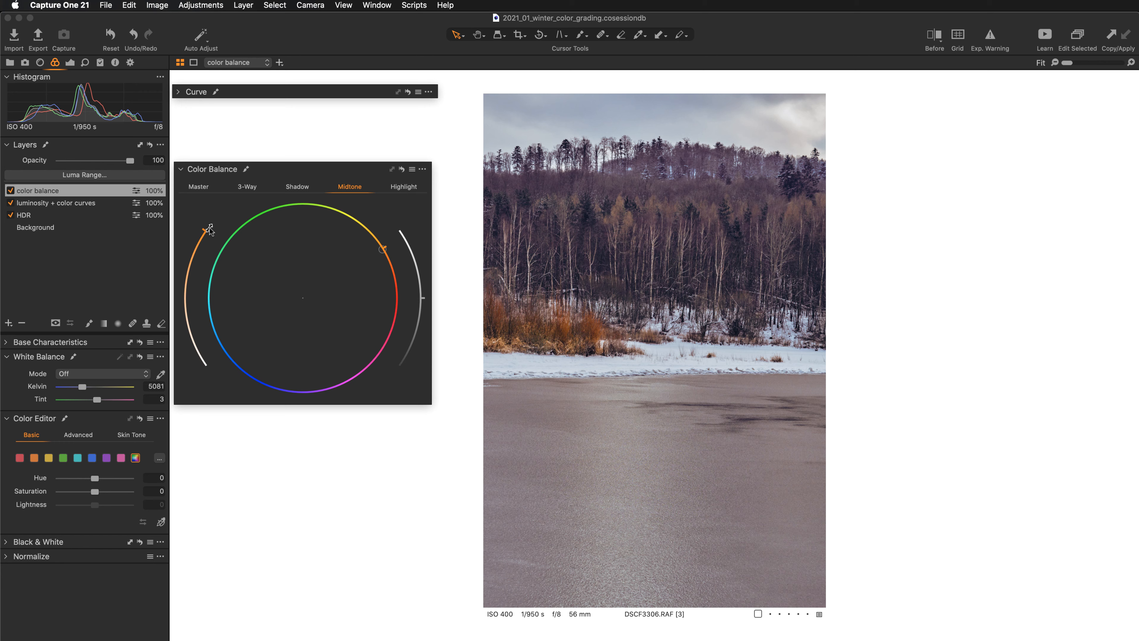
{"action": "left_click_drag", "start_coordinate": [210, 229], "coordinate": [165, 346]}
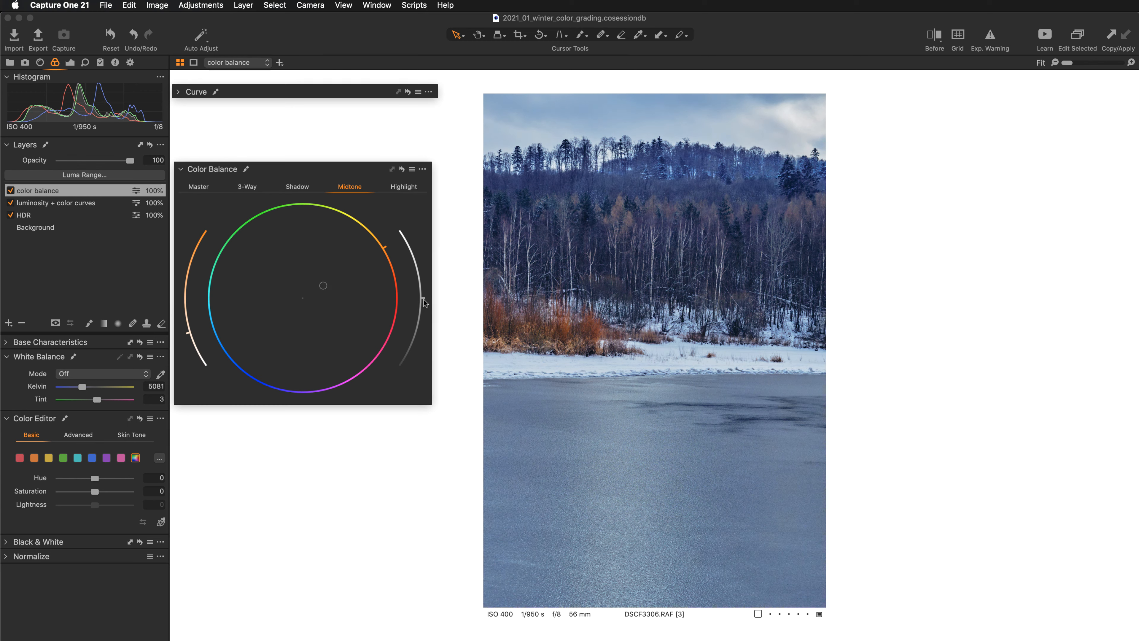
{"action": "left_click_drag", "start_coordinate": [424, 298], "coordinate": [424, 301]}
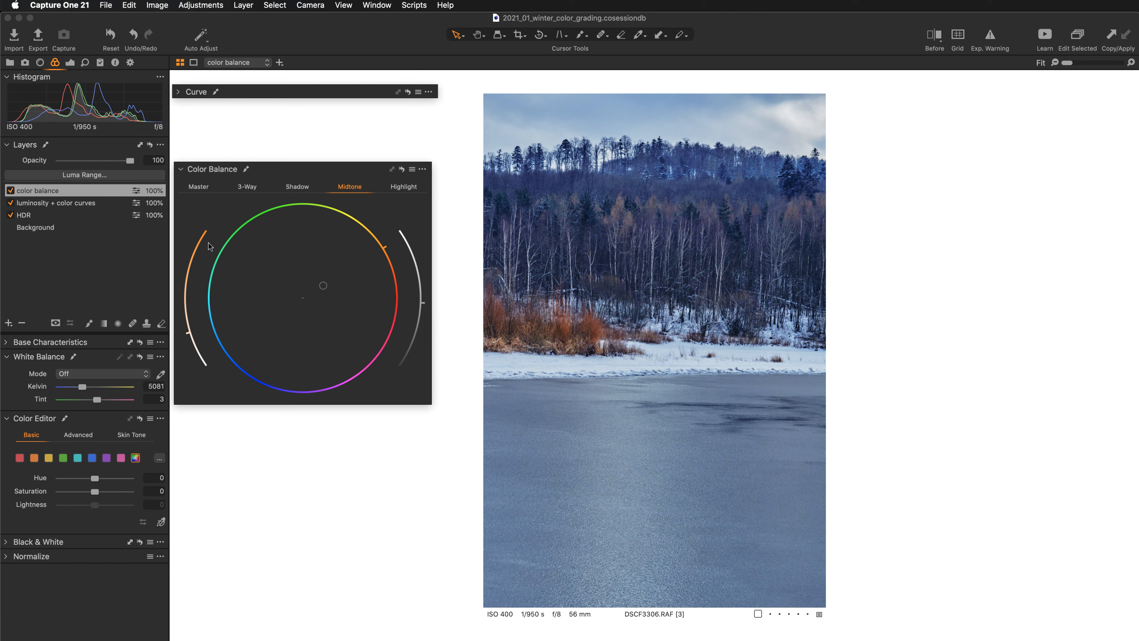
{"action": "left_click_drag", "start_coordinate": [424, 303], "coordinate": [429, 320]}
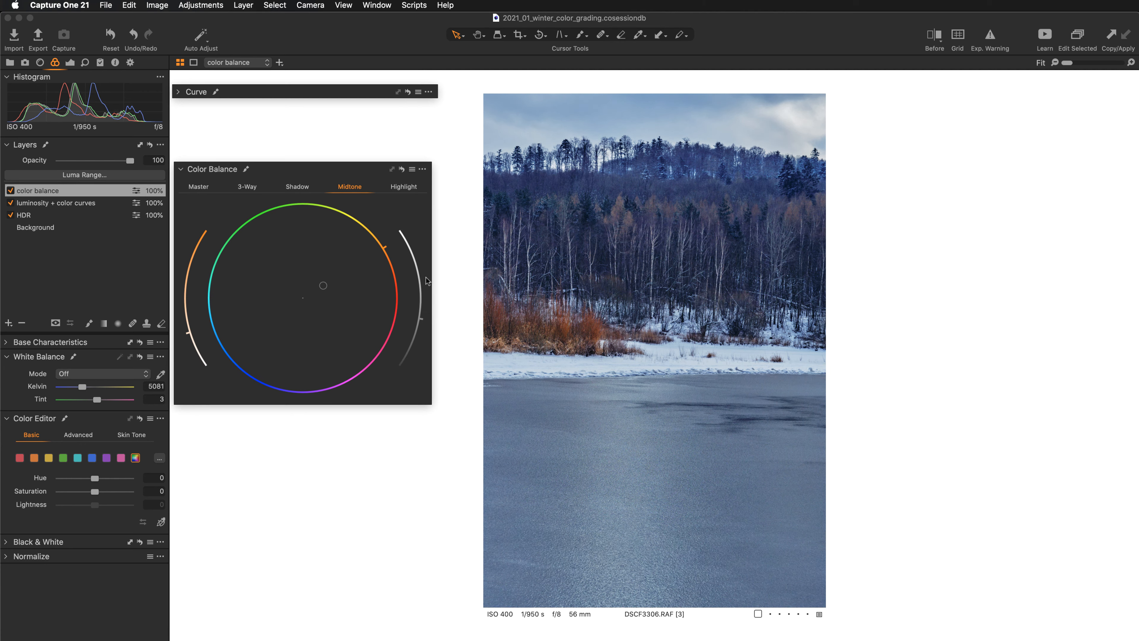
Tint the highlights subtly toward yellow-orange and lower the highlight brightness slightly in Color Balance.
{"action": "left_click", "coordinate": [405, 188]}
{"action": "left_click_drag", "start_coordinate": [303, 299], "coordinate": [312, 291]}
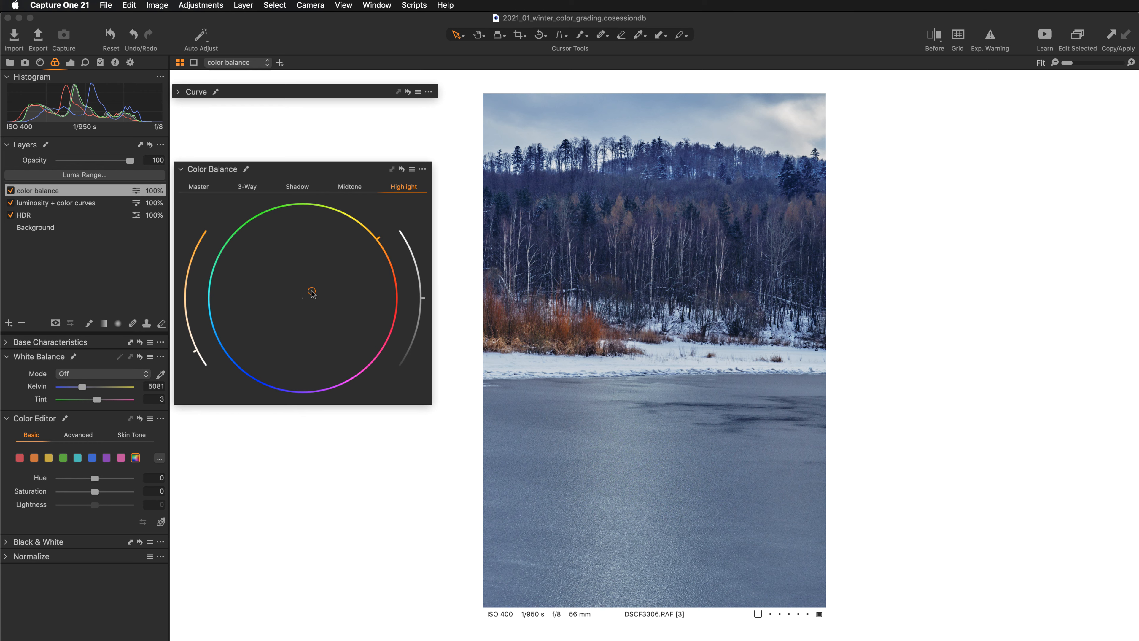
{"action": "left_click_drag", "start_coordinate": [427, 297], "coordinate": [427, 318]}
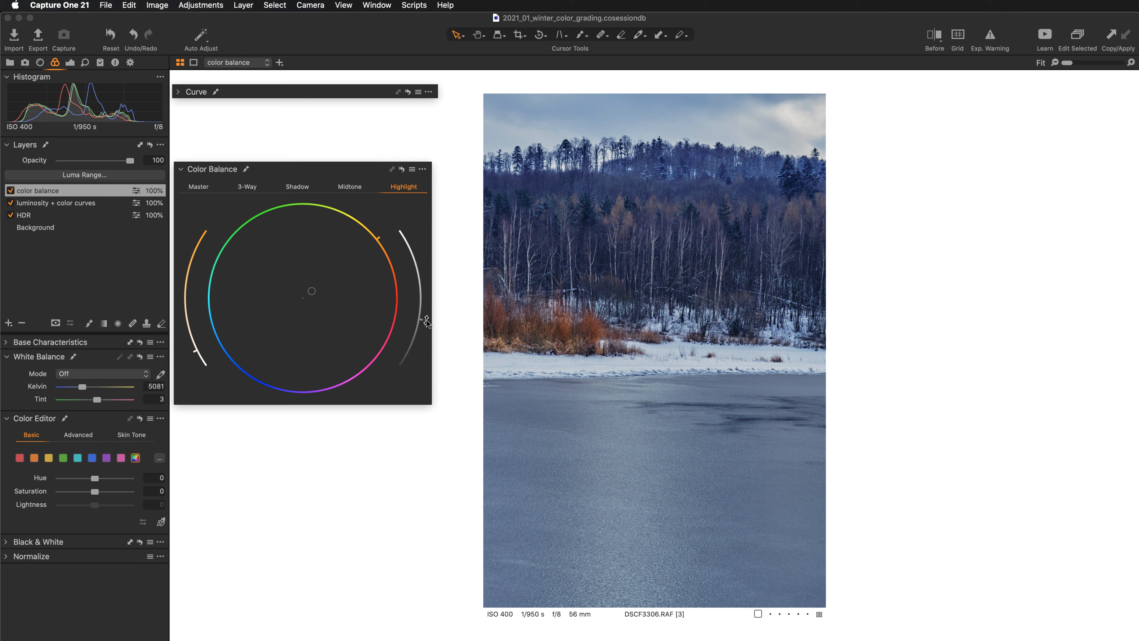
{"action": "left_click_drag", "start_coordinate": [427, 320], "coordinate": [427, 324]}
Toggle the color balance layer's visibility to compare the photo with and without it, and check the curves layer below.
{"action": "left_click", "coordinate": [10, 190]}
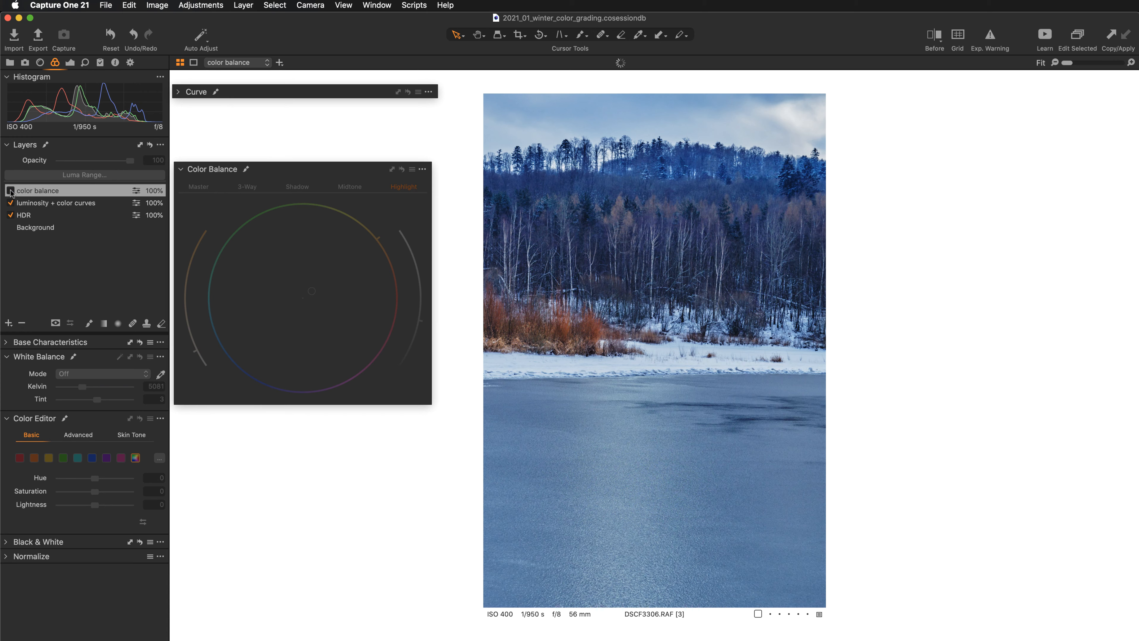
{"action": "left_click", "coordinate": [10, 190]}
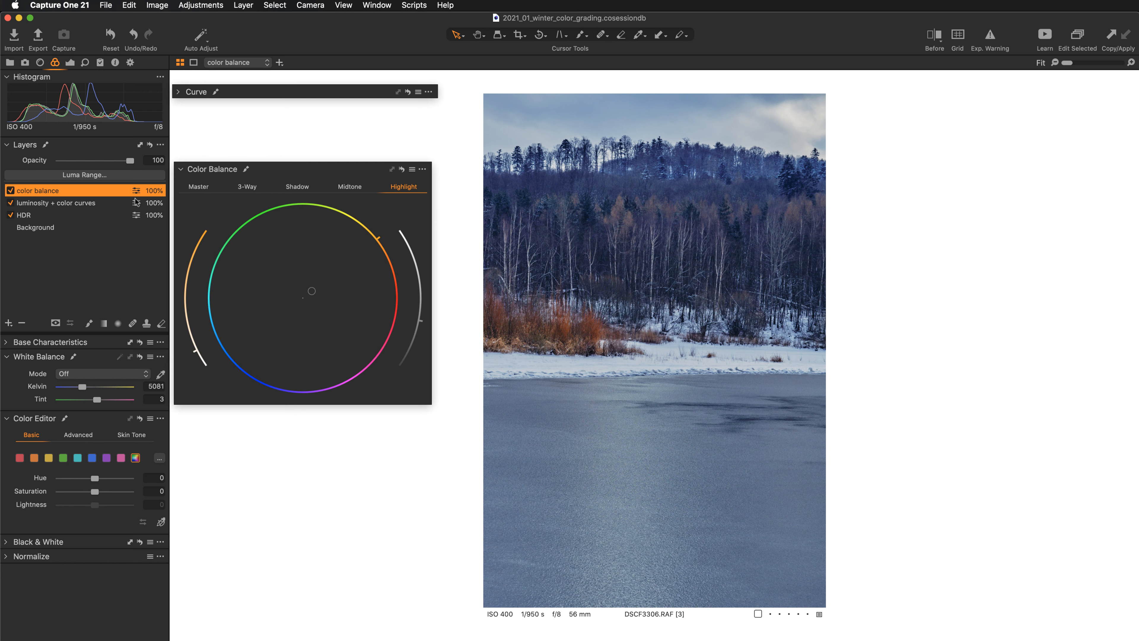
{"action": "left_click", "coordinate": [83, 205]}
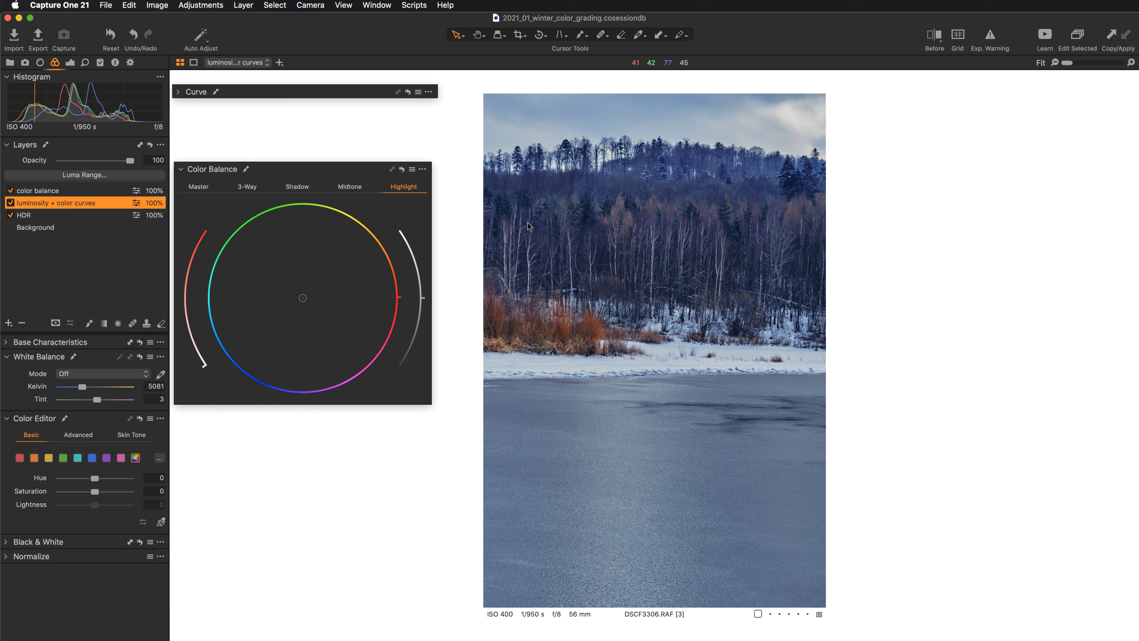
{"action": "left_click", "coordinate": [69, 191]}
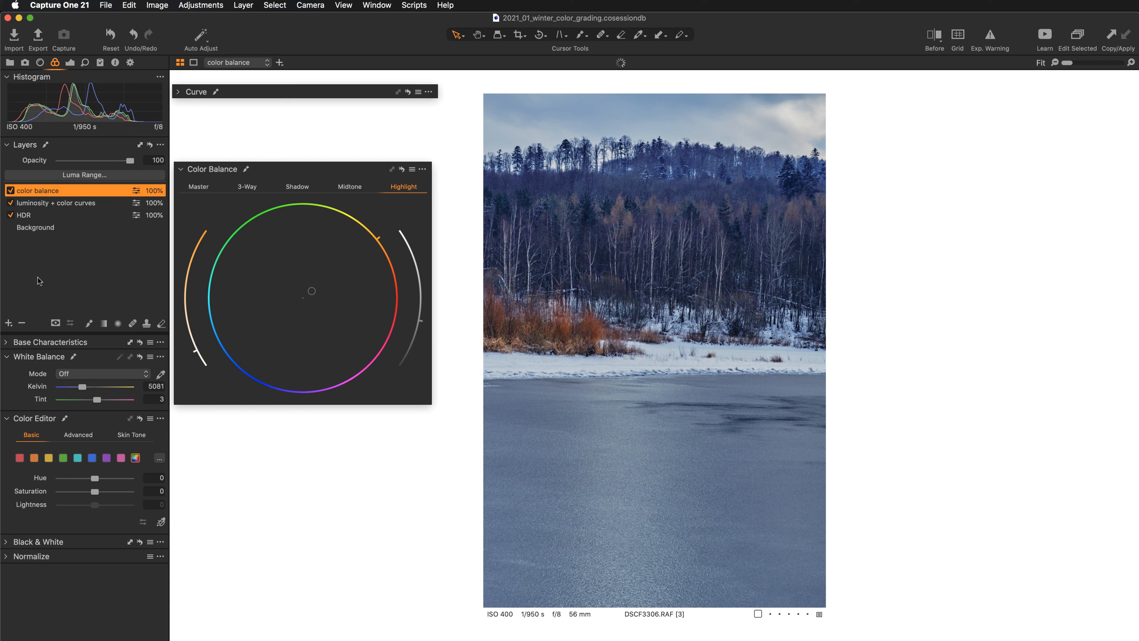
Add a new filled adjustment layer above the color balance layer and name it "color editor".
{"action": "left_click", "coordinate": [8, 323]}
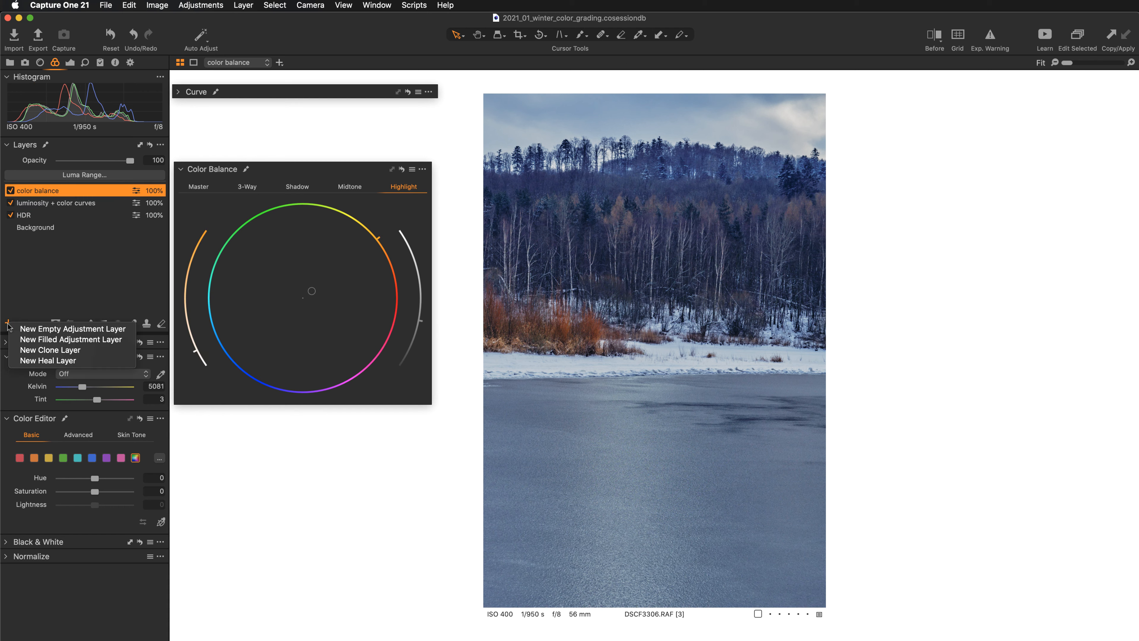
{"action": "left_click", "coordinate": [18, 340]}
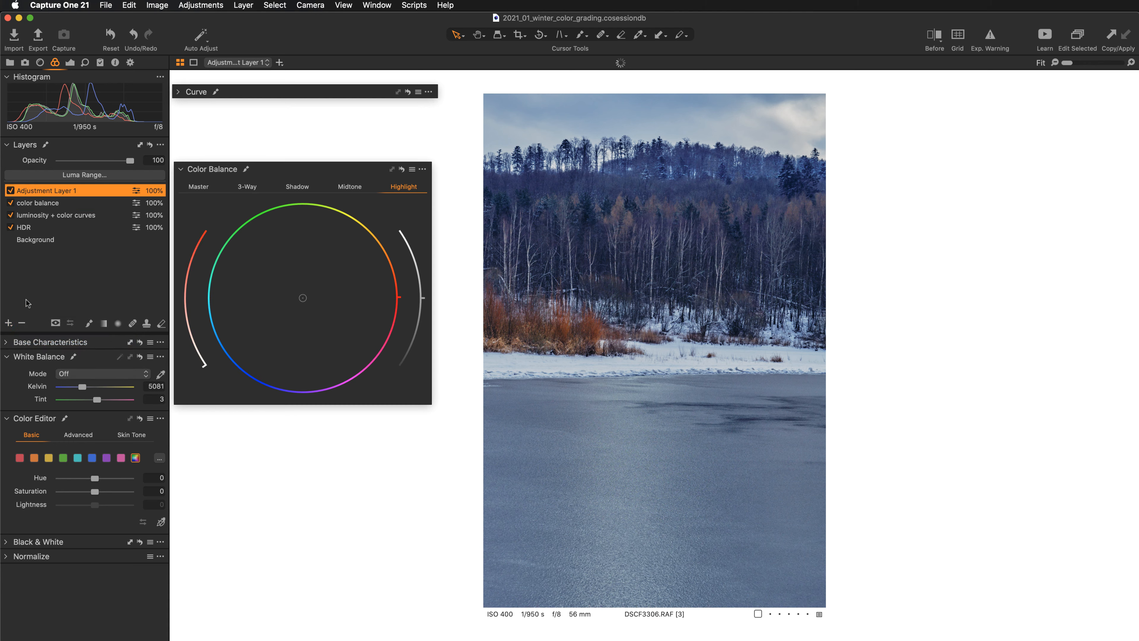
{"action": "double_click", "coordinate": [46, 188]}
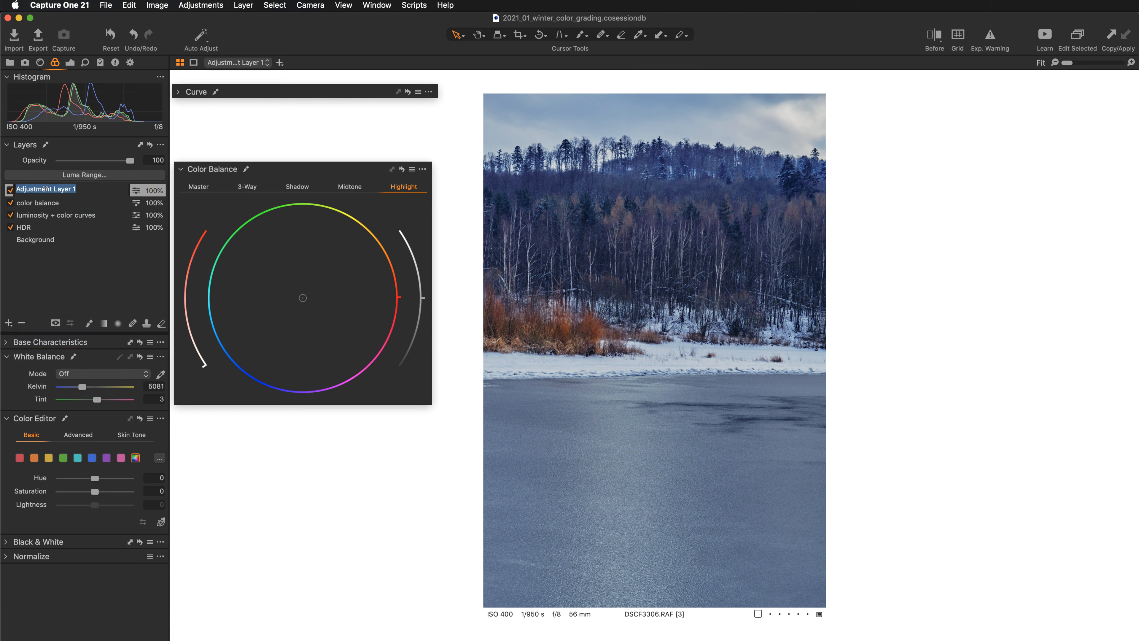
{"action": "type", "text": "color editor"}
{"action": "key", "text": "Return"}
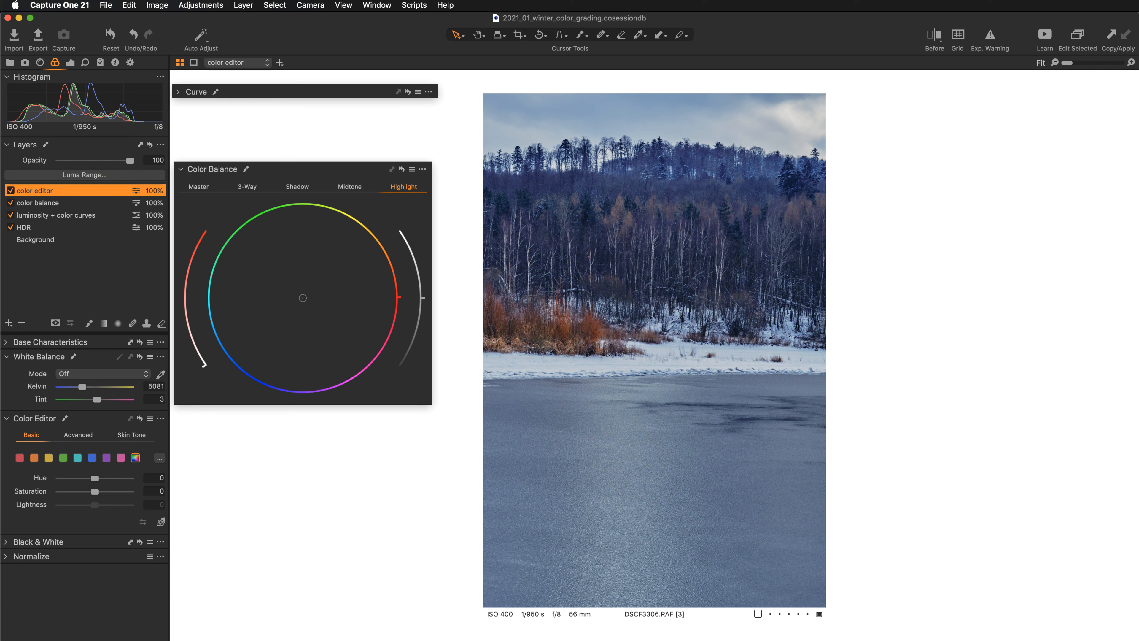
Collapse Color Balance beneath the Curve tool and float the Color Editor beside the photo in Advanced mode.
{"action": "left_click", "coordinate": [318, 169]}
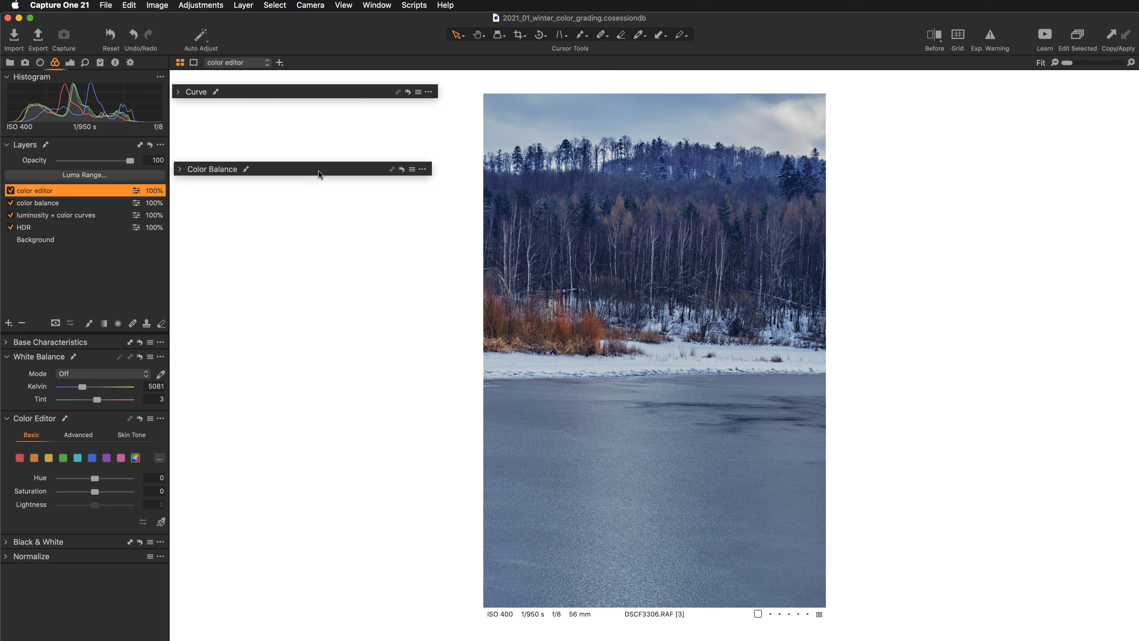
{"action": "left_click_drag", "start_coordinate": [320, 133], "coordinate": [320, 107]}
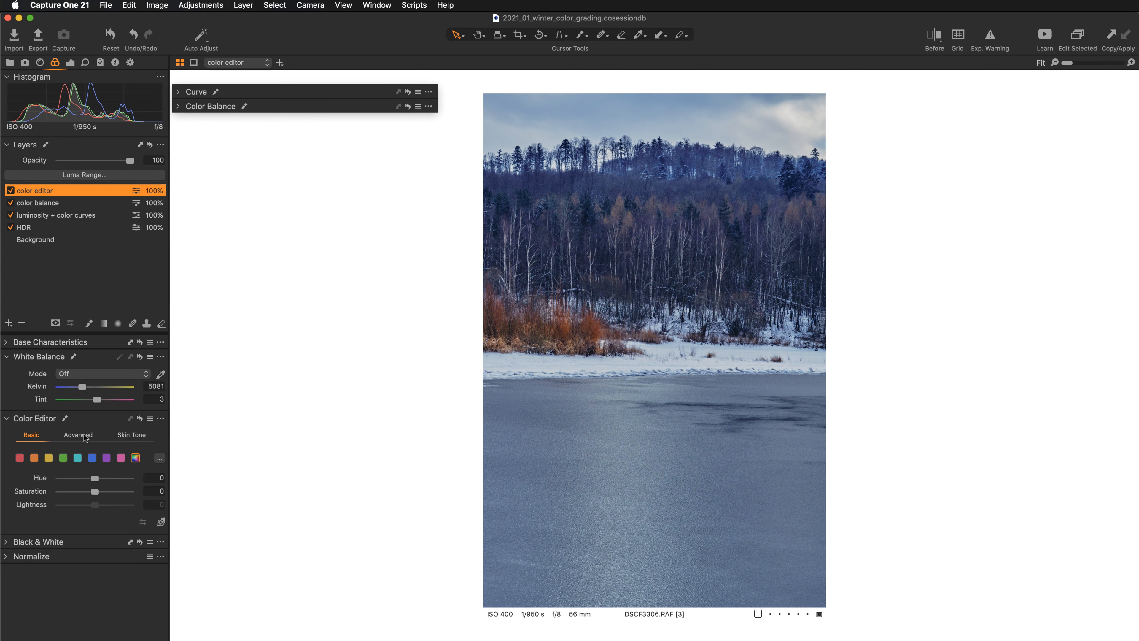
{"action": "left_click_drag", "start_coordinate": [93, 419], "coordinate": [314, 163]}
{"action": "left_click", "coordinate": [264, 217]}
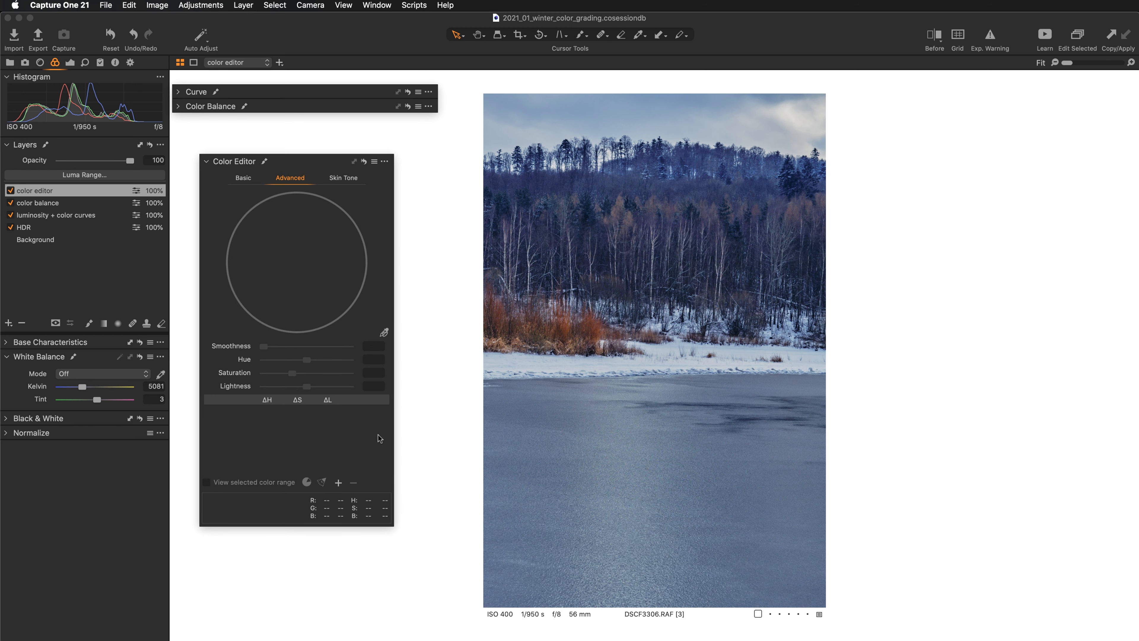
Sample the blue of the distant forest and set that range's hue to -15.3, saturation to -21.7 and lightness to -10.7.
{"action": "left_click", "coordinate": [384, 333]}
{"action": "left_click", "coordinate": [604, 185]}
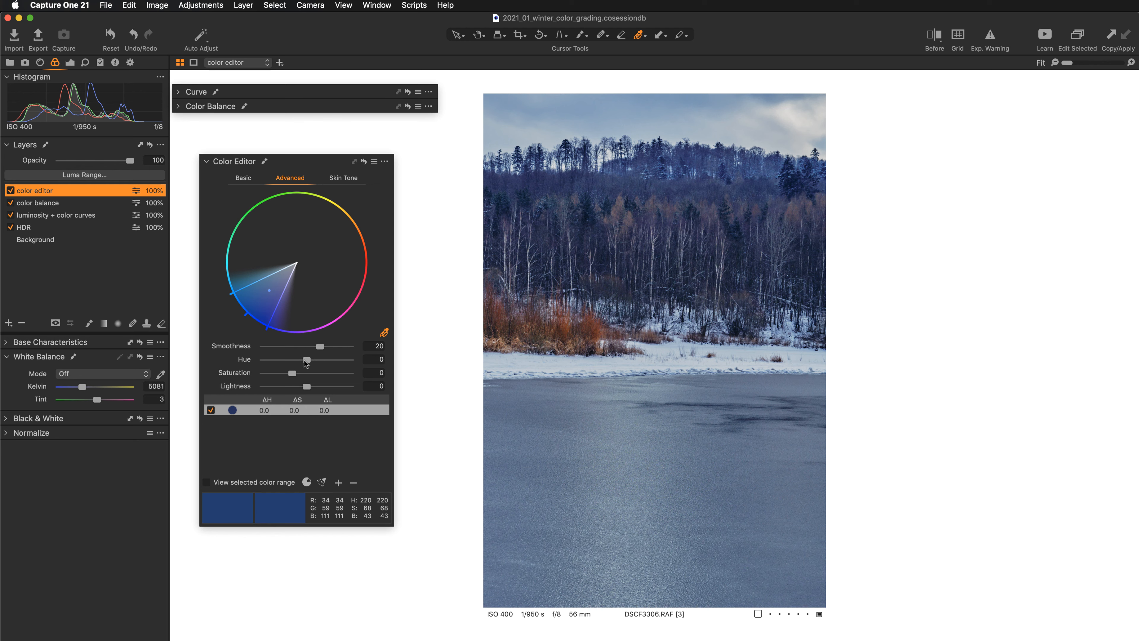
{"action": "mouse_move", "coordinate": [307, 361]}
{"action": "left_mouse_down"}
{"action": "mouse_move", "coordinate": [286, 362]}
{"action": "mouse_move", "coordinate": [354, 363]}
{"action": "mouse_move", "coordinate": [285, 363]}
{"action": "left_mouse_up"}
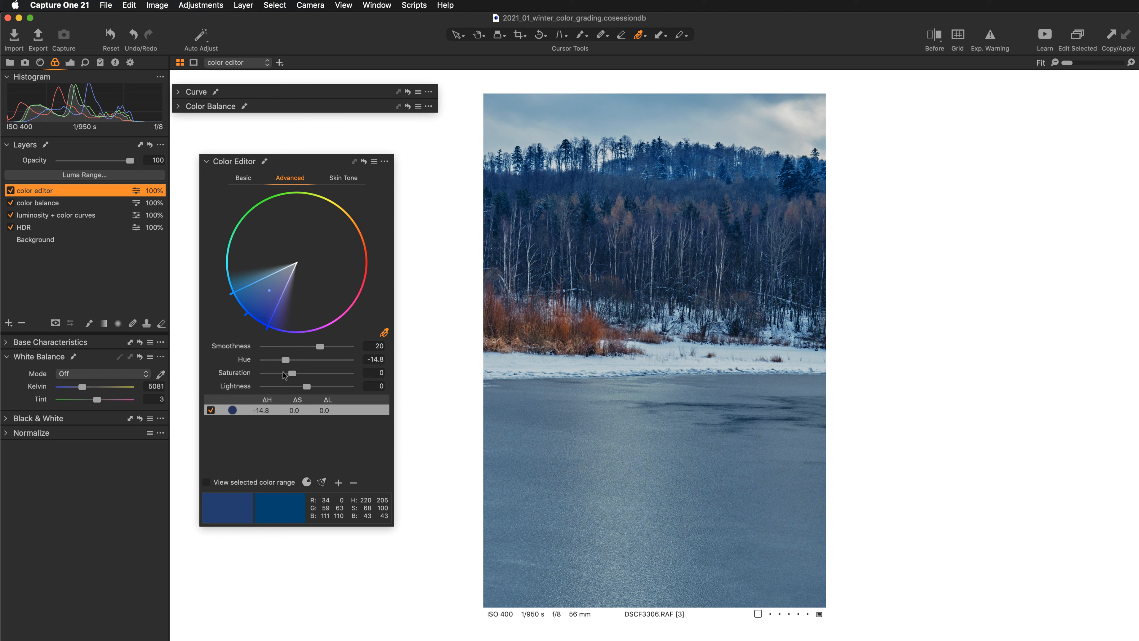
{"action": "left_click_drag", "start_coordinate": [293, 375], "coordinate": [288, 376]}
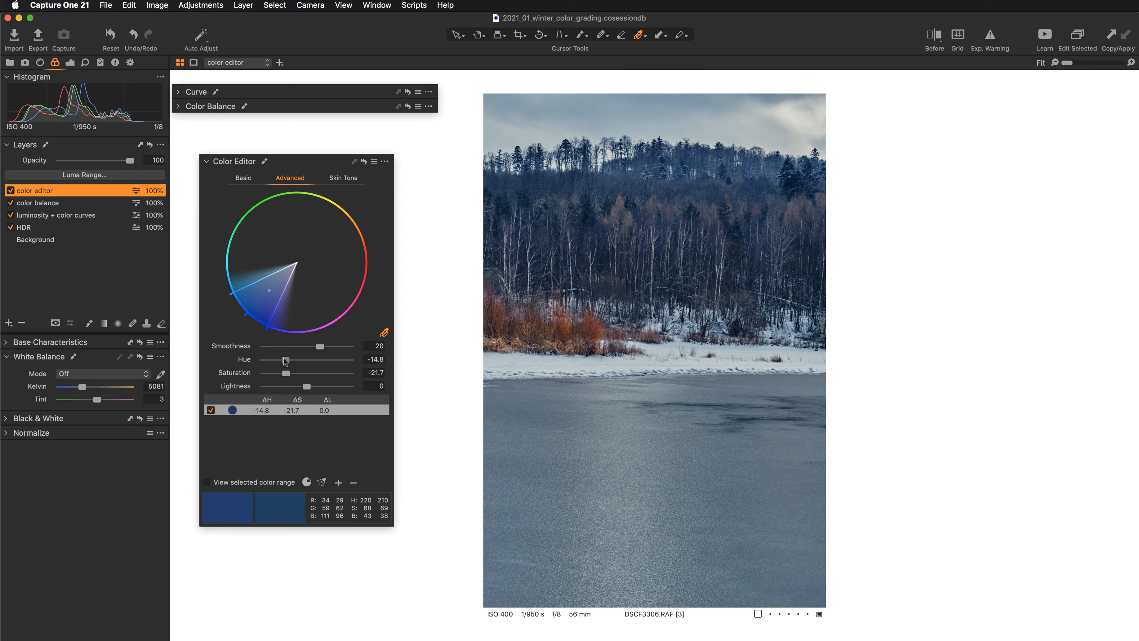
{"action": "left_click_drag", "start_coordinate": [285, 362], "coordinate": [284, 362]}
{"action": "left_click_drag", "start_coordinate": [308, 388], "coordinate": [302, 389]}
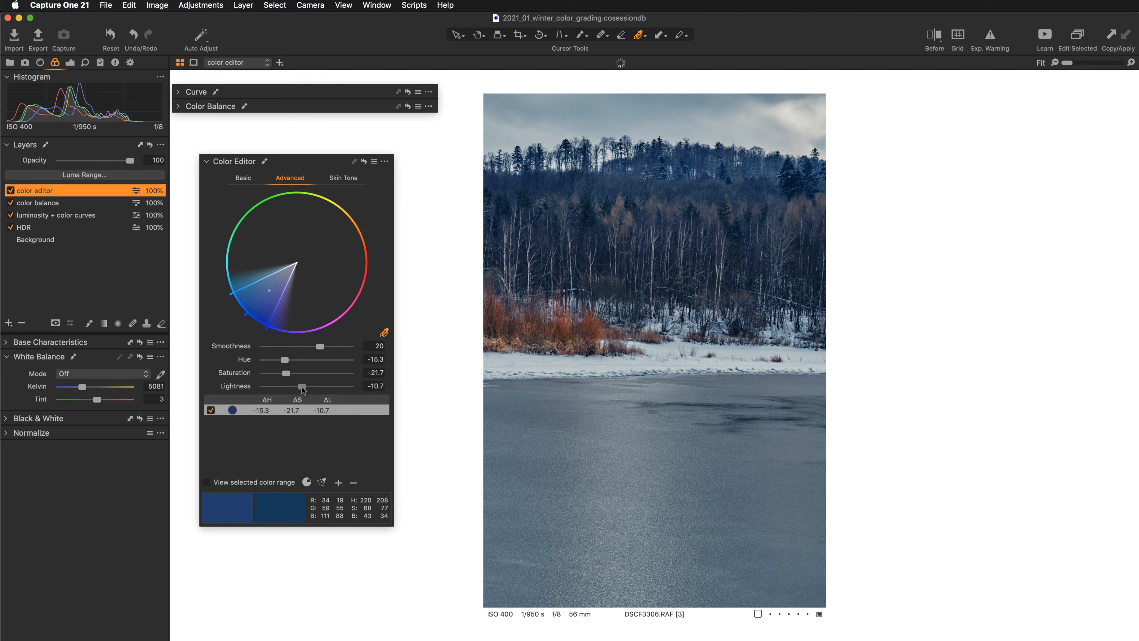
{"action": "left_click_drag", "start_coordinate": [302, 386], "coordinate": [301, 386]}
Sample the brownish tone of the dry reddish bushes on the shore as a second color range in the Color Editor.
{"action": "key", "text": "super+plus"}
{"action": "key", "text": "super+plus"}
{"action": "key", "text": "super+plus"}
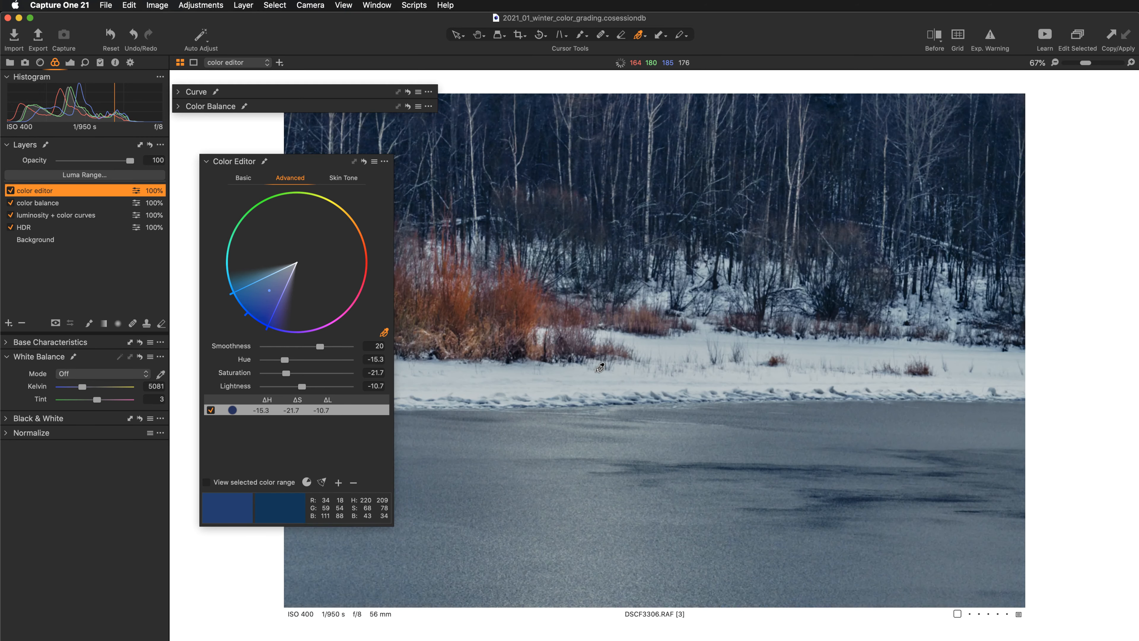
{"action": "key", "text": "h"}
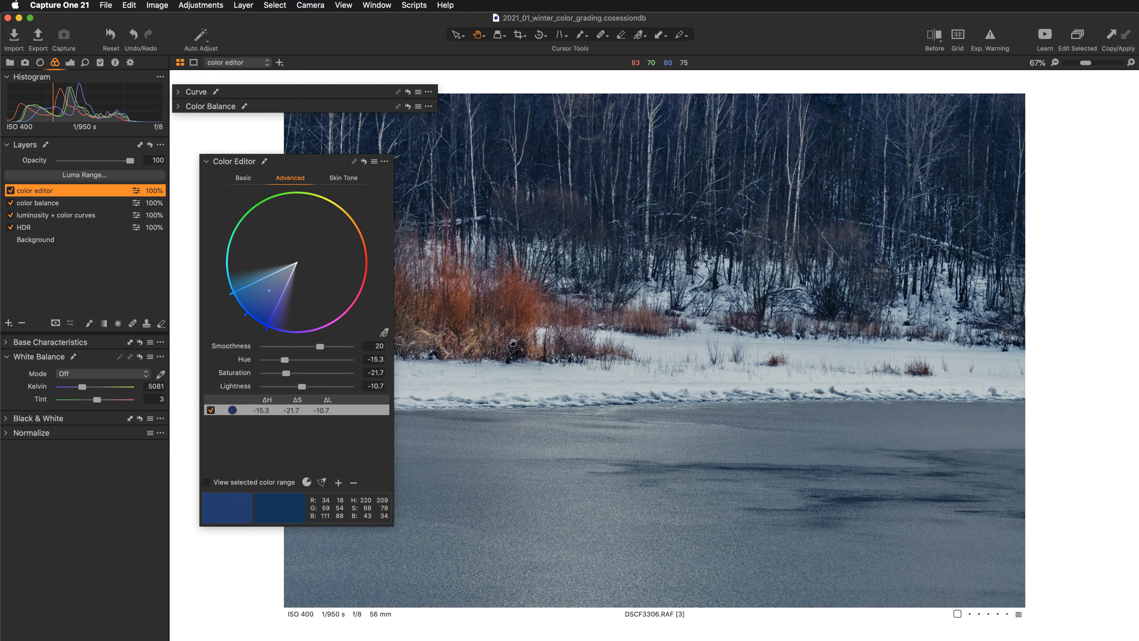
{"action": "left_click_drag", "start_coordinate": [579, 324], "coordinate": [579, 359]}
{"action": "left_click_drag", "start_coordinate": [334, 162], "coordinate": [227, 169]}
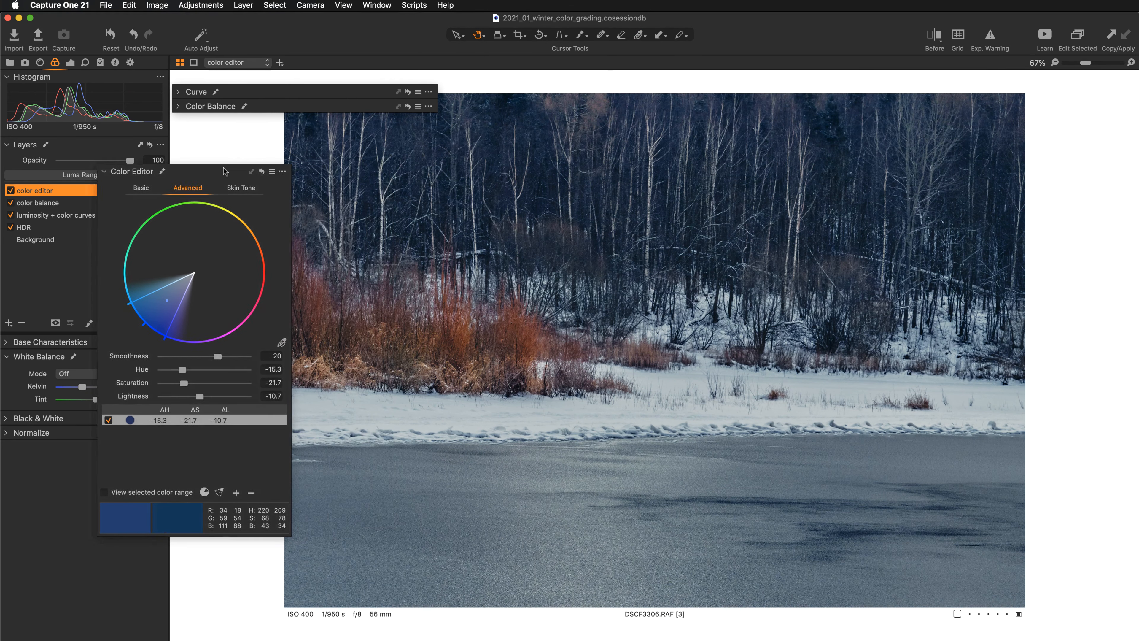
{"action": "left_click", "coordinate": [278, 341]}
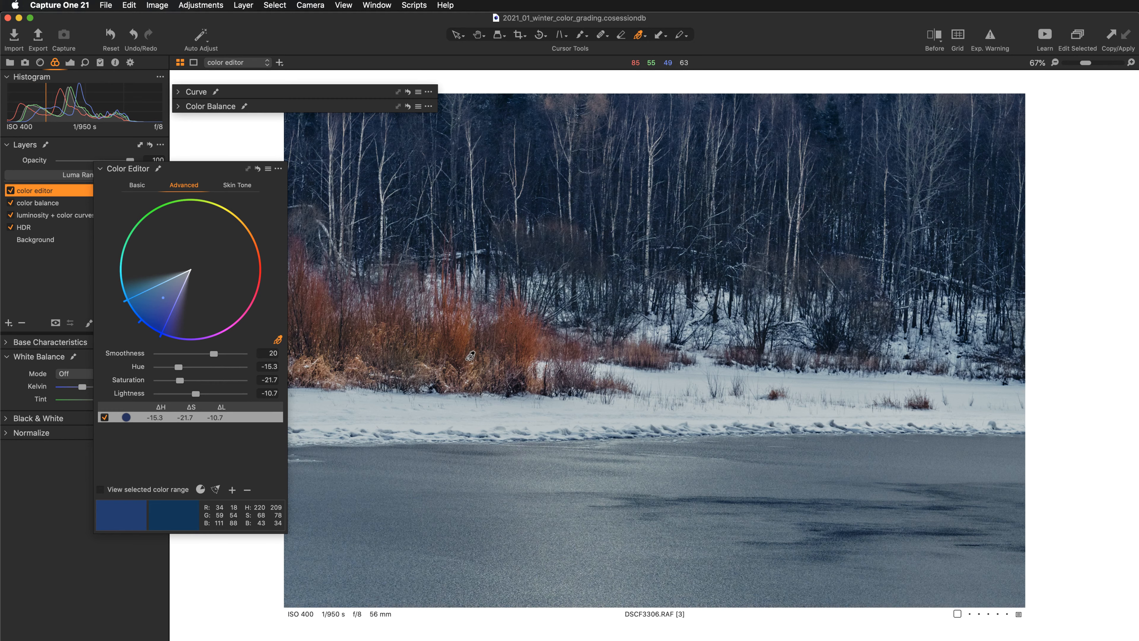
{"action": "left_click", "coordinate": [477, 376]}
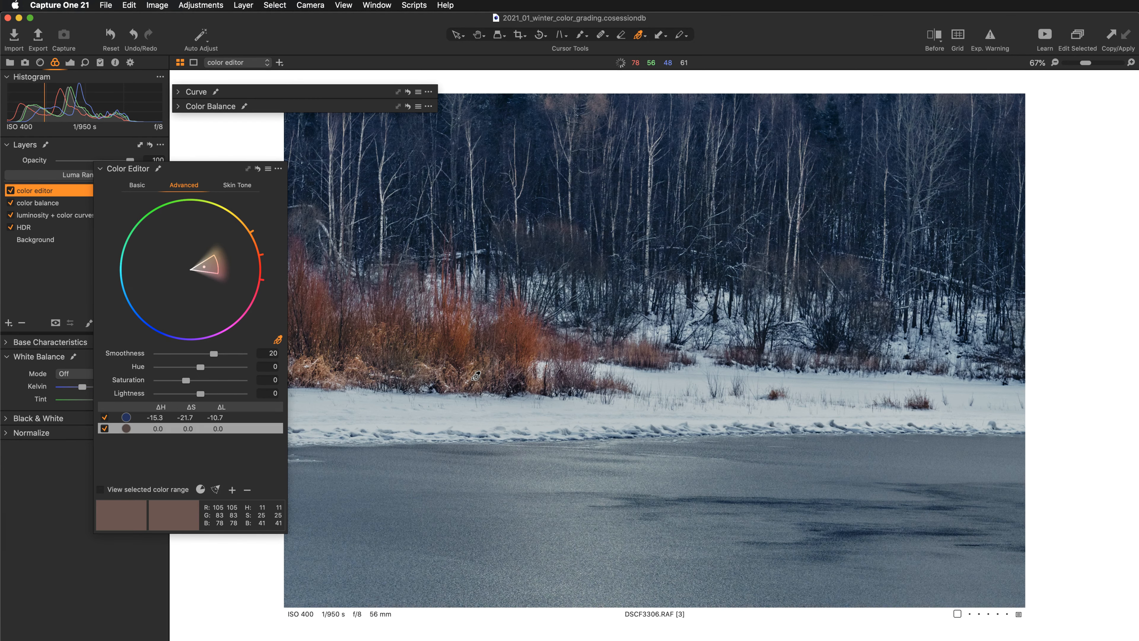
Place the Color Editor clear of the photo and extend the bush color range outward to the rim of the color wheel.
{"action": "key", "text": "super+minus"}
{"action": "key", "text": "super+minus"}
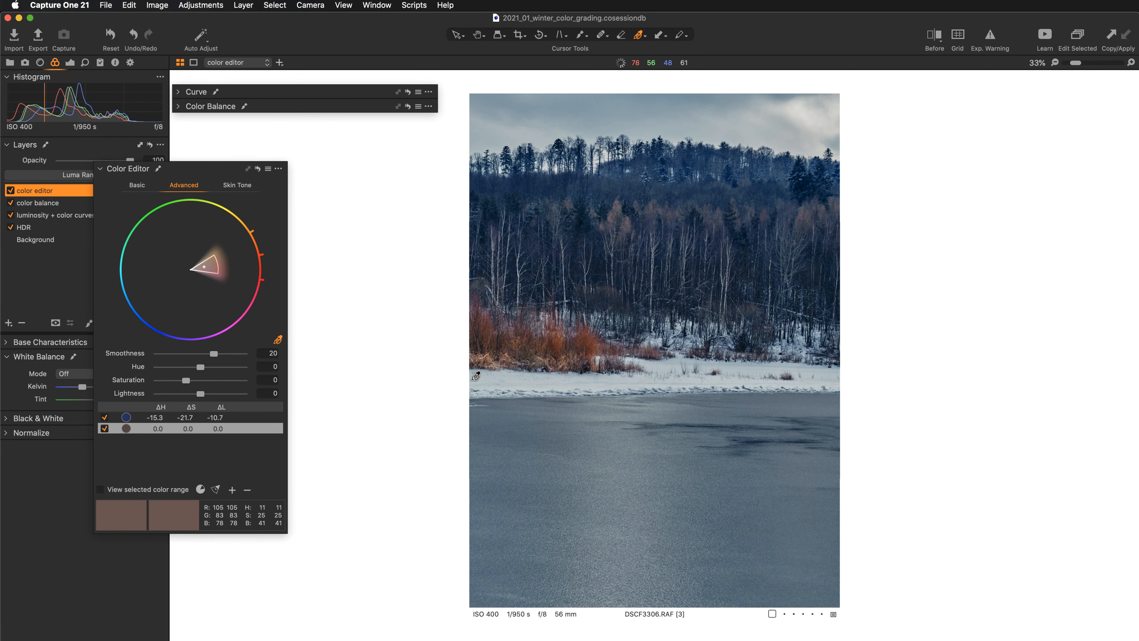
{"action": "left_click_drag", "start_coordinate": [215, 164], "coordinate": [310, 143]}
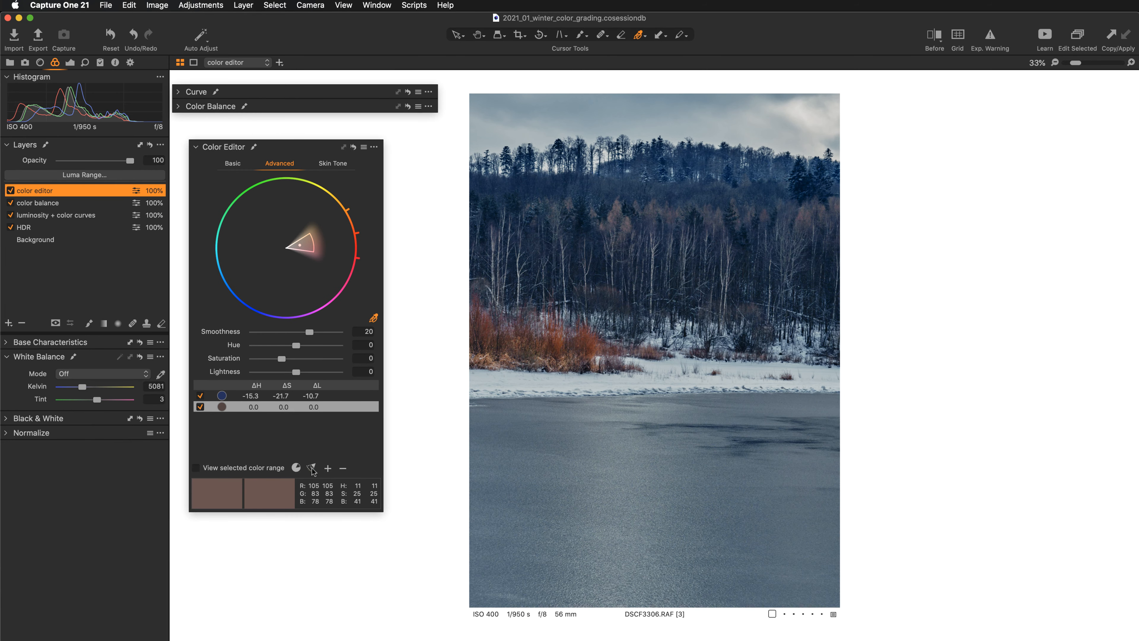
{"action": "left_click_drag", "start_coordinate": [314, 250], "coordinate": [354, 271]}
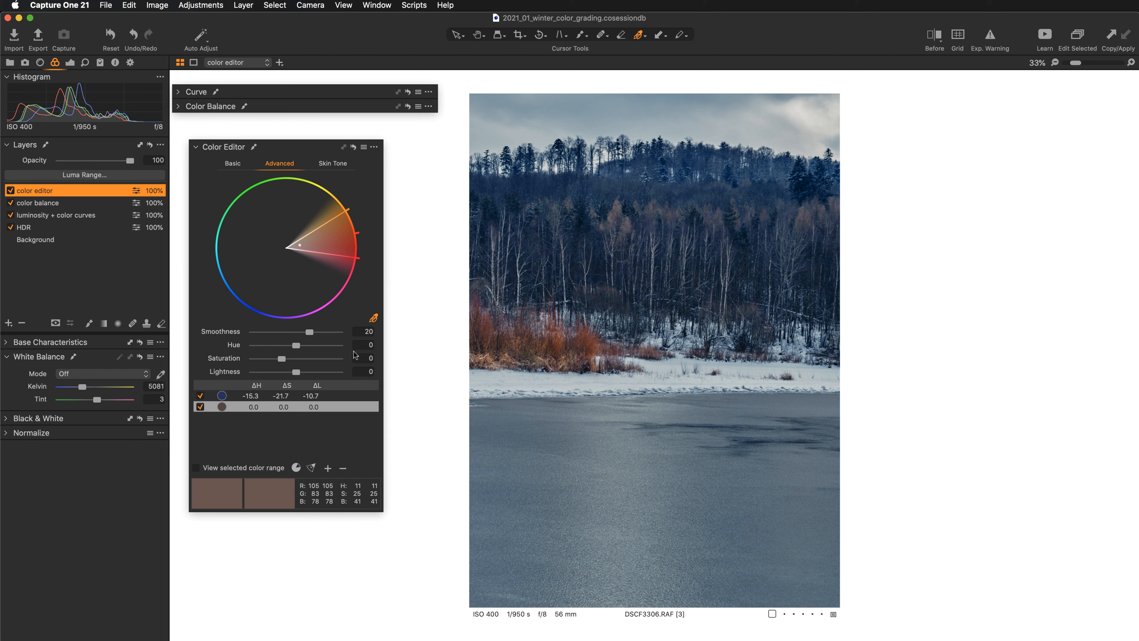
Set the bush color range's hue to 5.5 and saturation to 11.9, and reset its lightness to 0.
{"action": "mouse_move", "coordinate": [294, 345]}
{"action": "left_mouse_down"}
{"action": "mouse_move", "coordinate": [349, 344]}
{"action": "mouse_move", "coordinate": [247, 346]}
{"action": "mouse_move", "coordinate": [305, 346]}
{"action": "left_mouse_up"}
{"action": "left_click_drag", "start_coordinate": [305, 346], "coordinate": [305, 347]}
{"action": "left_click_drag", "start_coordinate": [305, 347], "coordinate": [304, 347]}
{"action": "left_click_drag", "start_coordinate": [282, 361], "coordinate": [286, 361]}
{"action": "left_click_drag", "start_coordinate": [285, 362], "coordinate": [286, 362]}
{"action": "mouse_move", "coordinate": [295, 374]}
{"action": "left_mouse_down"}
{"action": "mouse_move", "coordinate": [251, 374]}
{"action": "mouse_move", "coordinate": [330, 376]}
{"action": "mouse_move", "coordinate": [300, 376]}
{"action": "left_mouse_up"}
{"action": "double_click", "coordinate": [300, 372]}
Narrow the bush color range on its magenta-red side, checking the effect on the shore bushes up close.
{"action": "key", "text": "super+plus"}
{"action": "key", "text": "super+plus"}
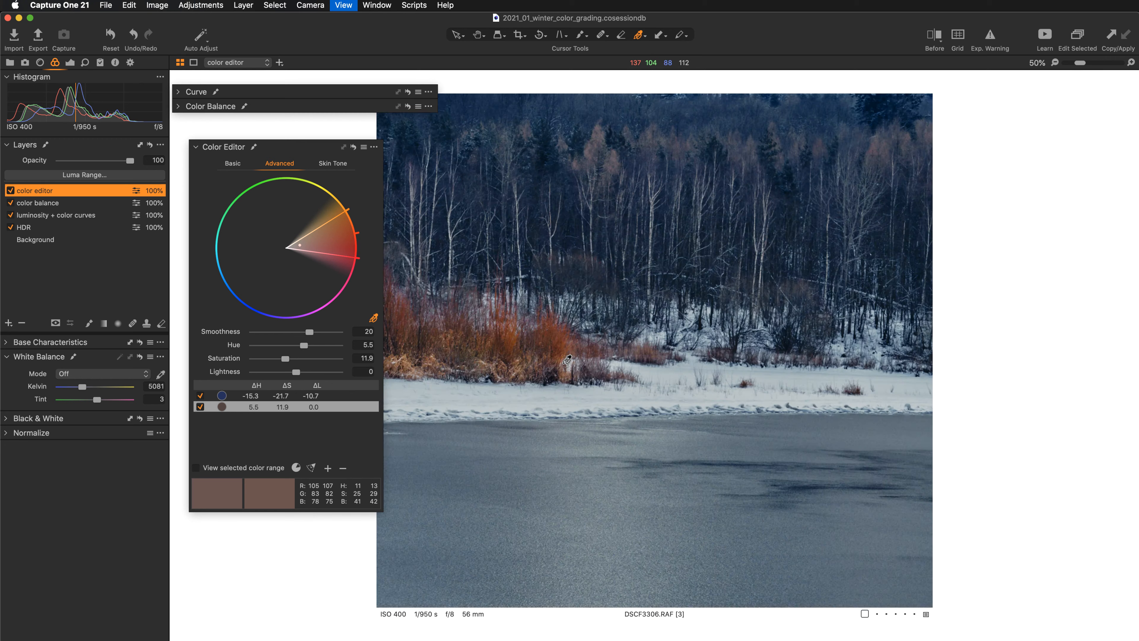
{"action": "left_click", "coordinate": [478, 35]}
{"action": "left_click_drag", "start_coordinate": [686, 390], "coordinate": [687, 412]}
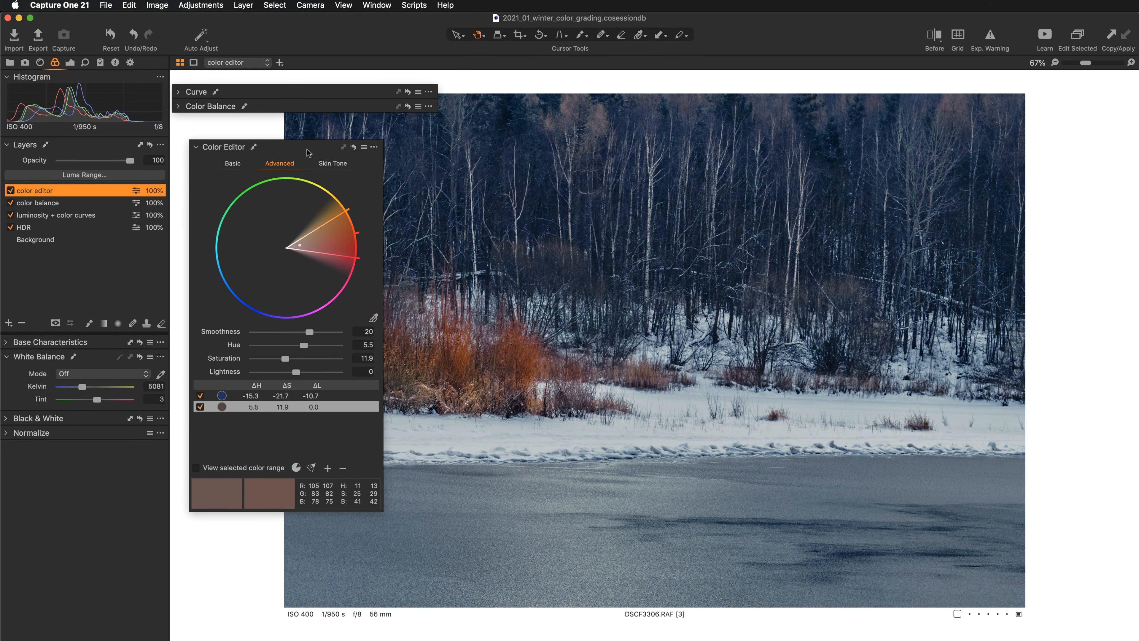
{"action": "left_click_drag", "start_coordinate": [376, 248], "coordinate": [294, 248]}
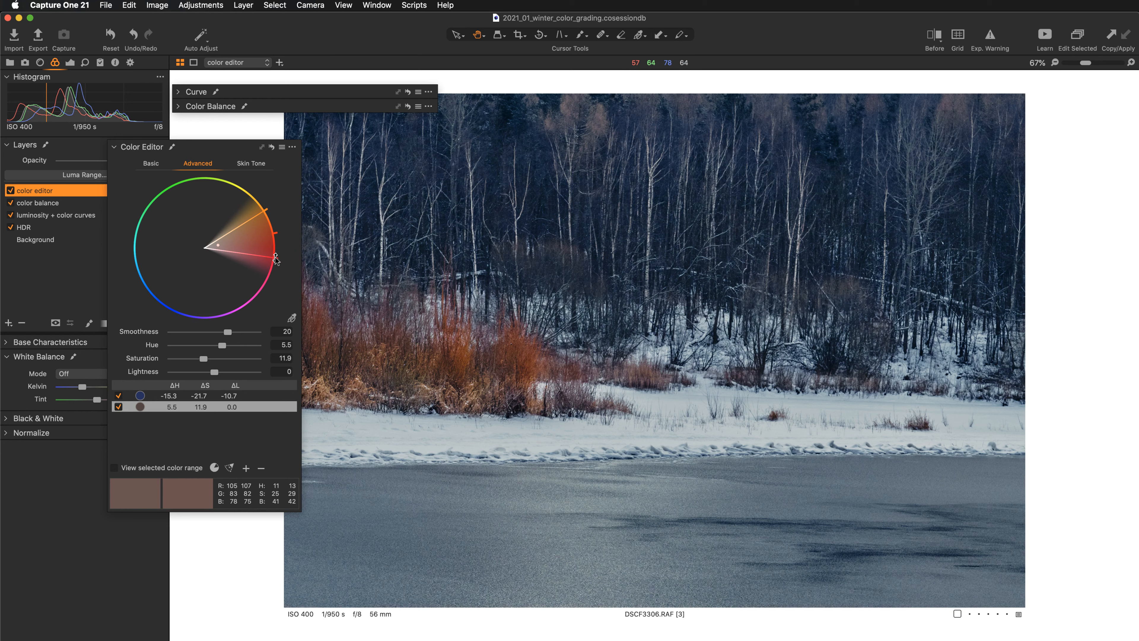
{"action": "left_click_drag", "start_coordinate": [275, 258], "coordinate": [282, 236]}
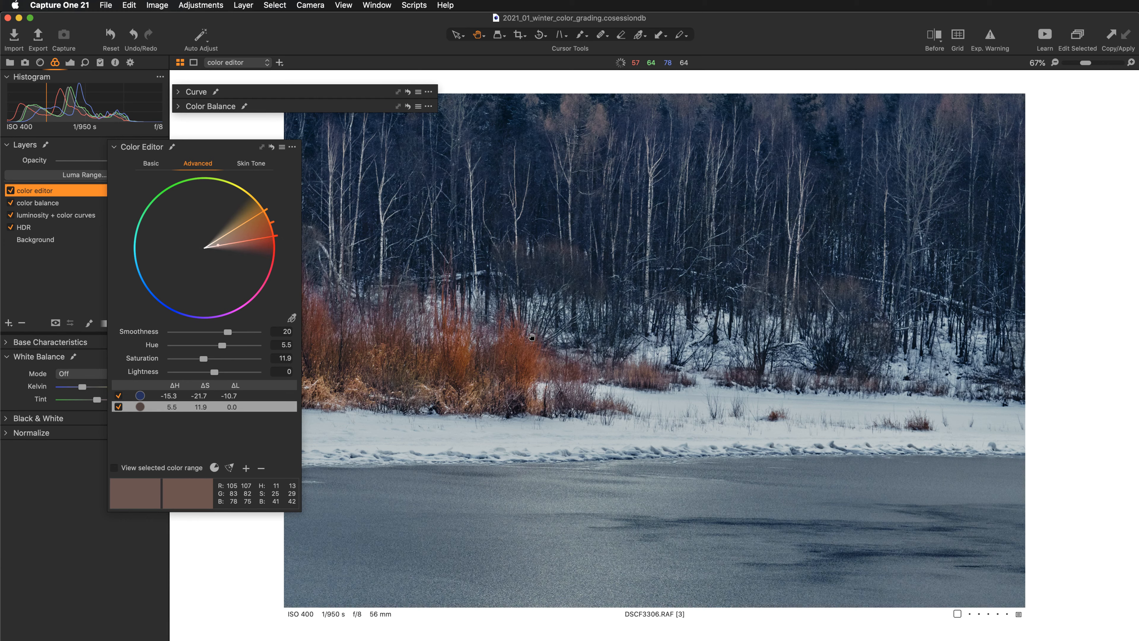
Set the bush color range's lightness to -0.7 and compare the whole photo with and without the color editor layer.
{"action": "scroll", "coordinate": [532, 337], "scroll_direction": "down", "scroll_amount": 1}
{"action": "scroll", "coordinate": [532, 337], "scroll_direction": "down", "scroll_amount": 1}
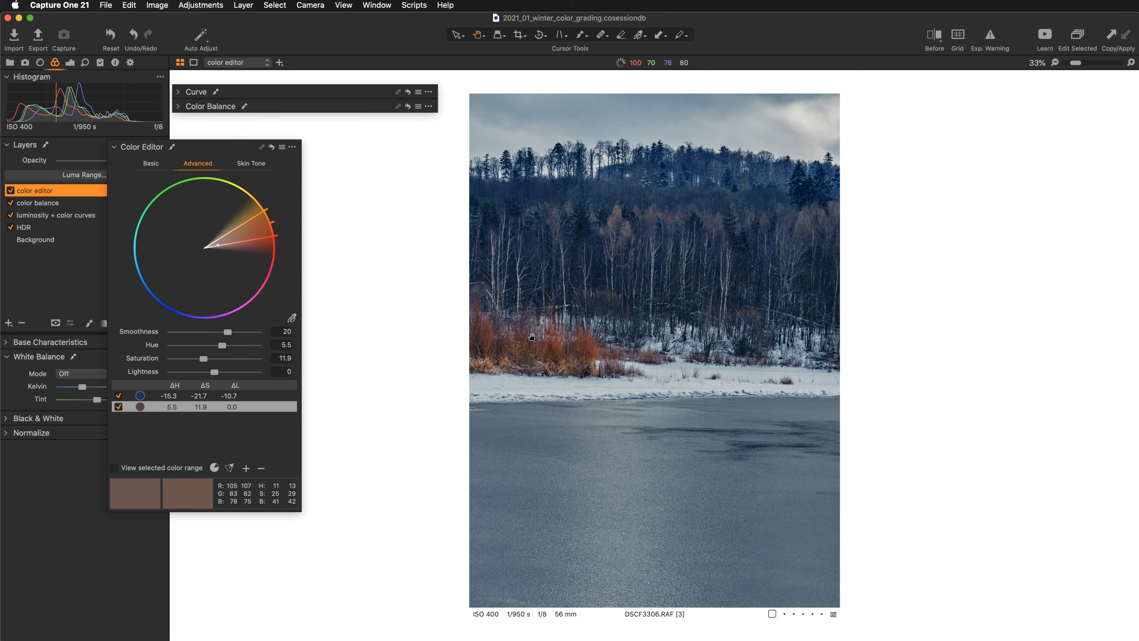
{"action": "left_click_drag", "start_coordinate": [213, 145], "coordinate": [304, 157]}
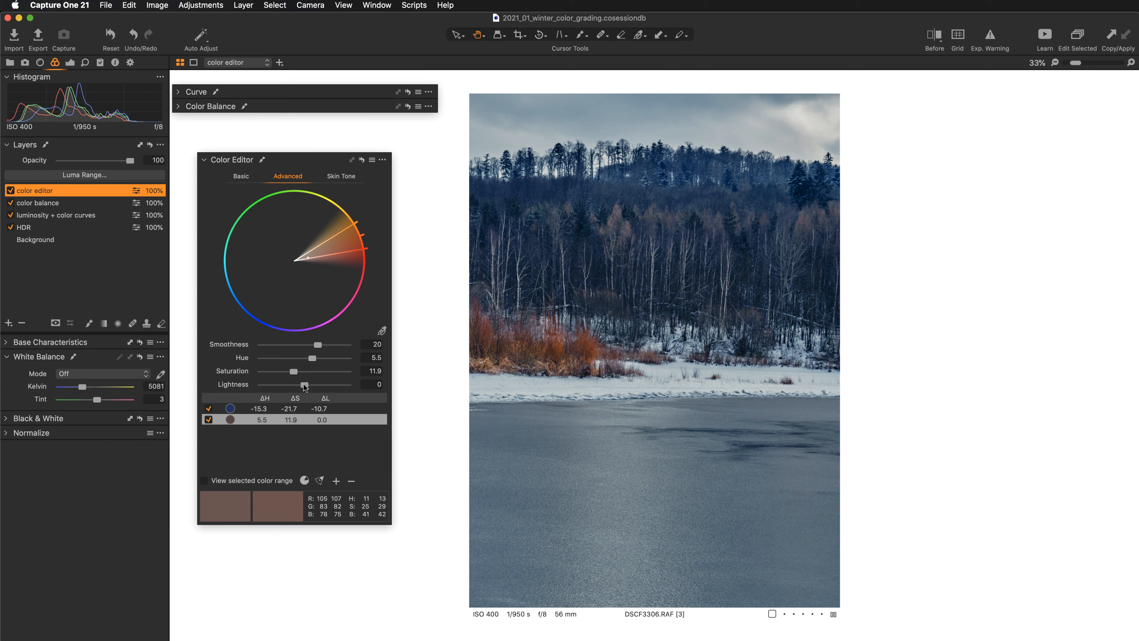
{"action": "left_click_drag", "start_coordinate": [303, 384], "coordinate": [303, 382]}
{"action": "left_click", "coordinate": [10, 191]}
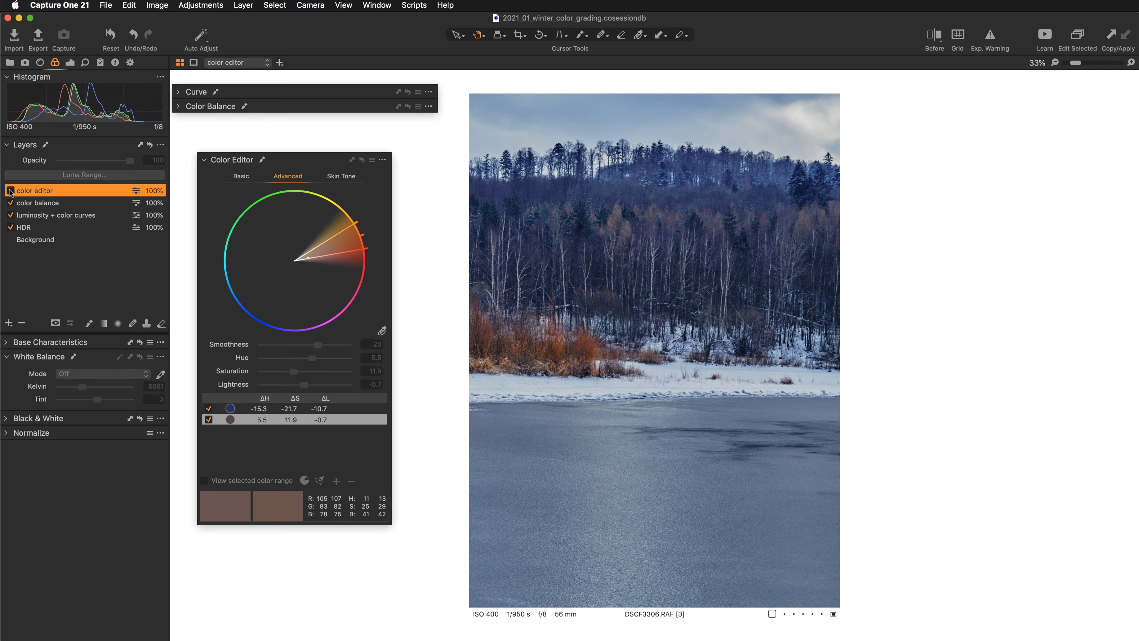
{"action": "left_click", "coordinate": [10, 191]}
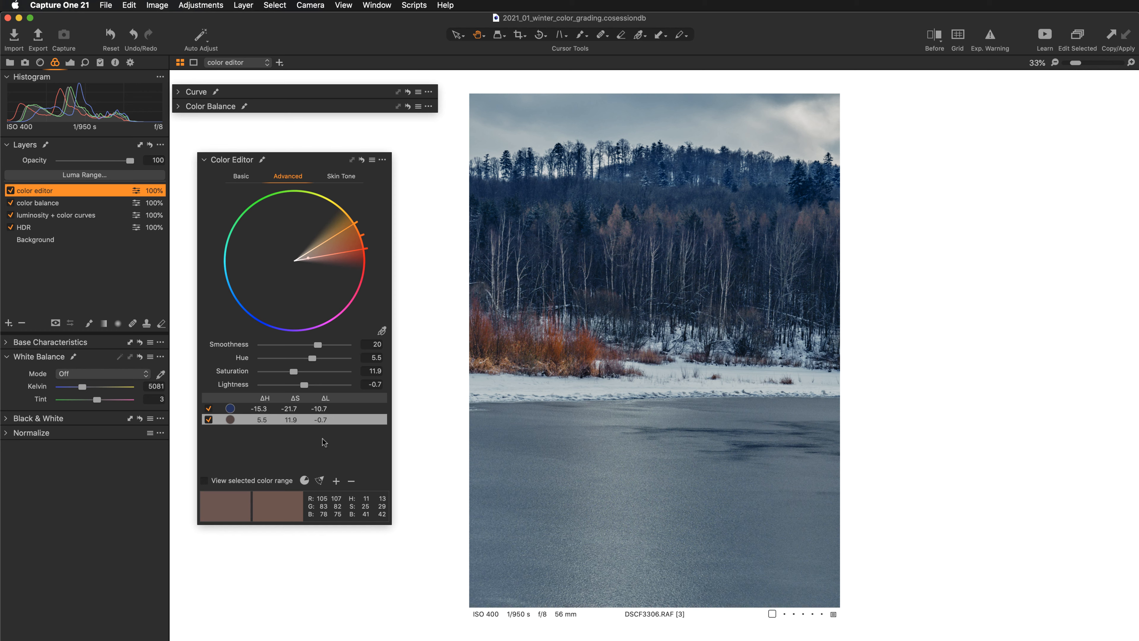
Add a range covering all colors, set its saturation to -19.1, and compare the photo with and without it.
{"action": "left_click", "coordinate": [337, 481]}
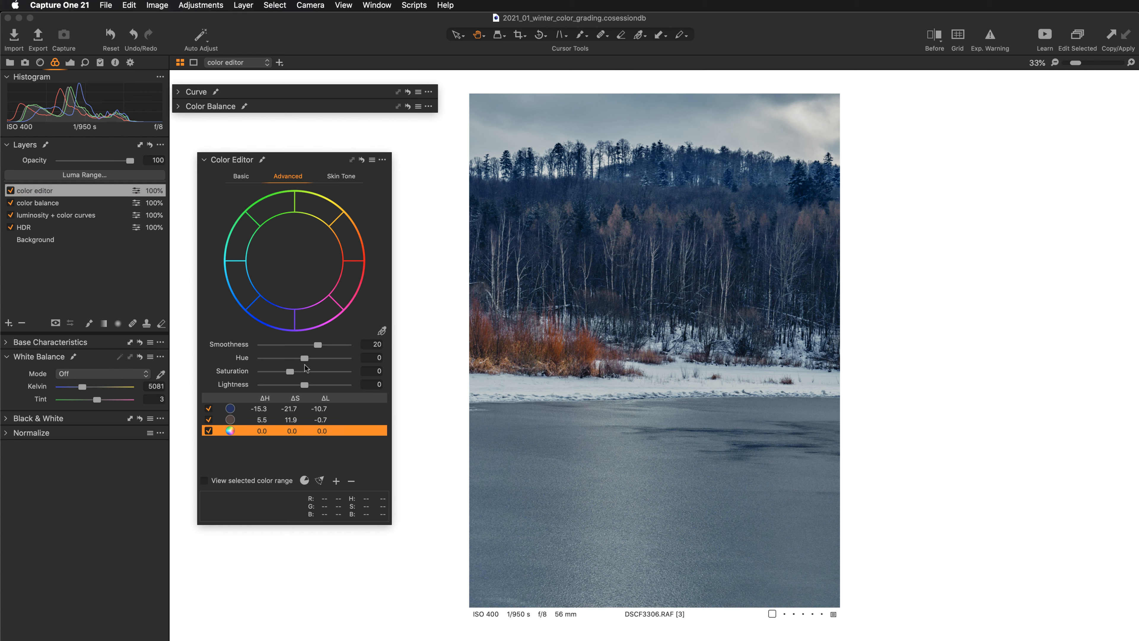
{"action": "left_click_drag", "start_coordinate": [290, 372], "coordinate": [284, 372]}
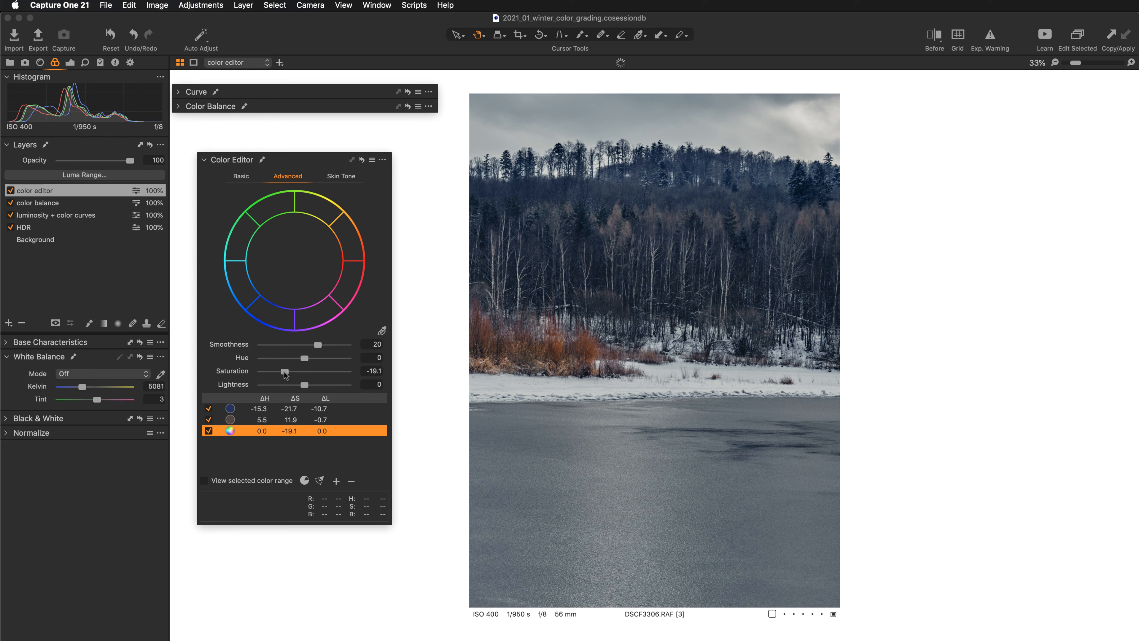
{"action": "left_click", "coordinate": [208, 431]}
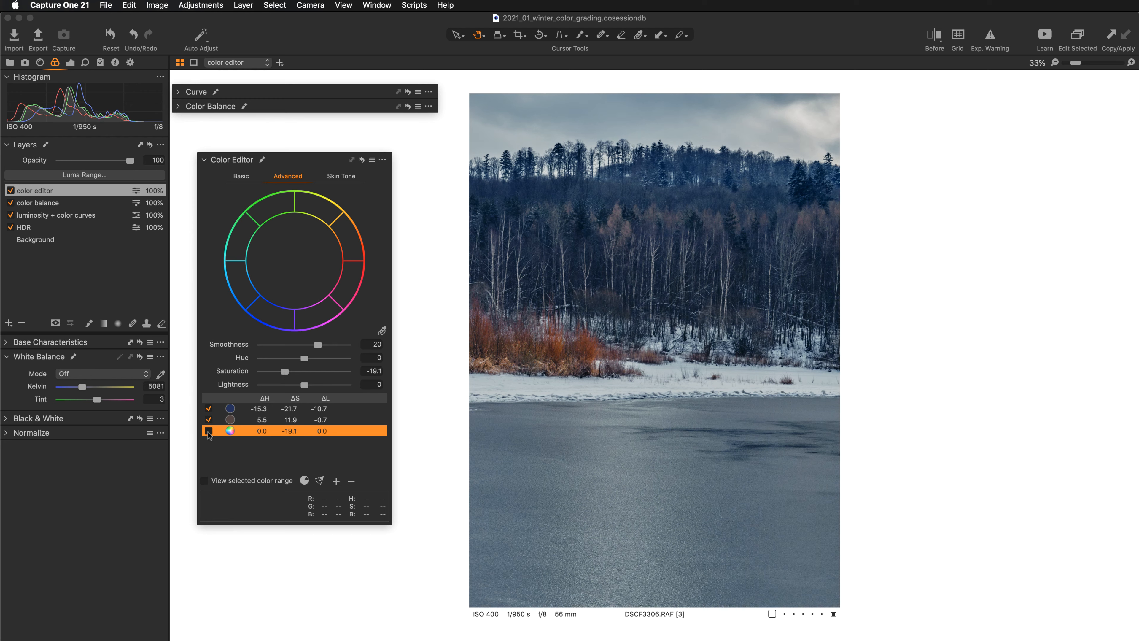
{"action": "left_click", "coordinate": [209, 431]}
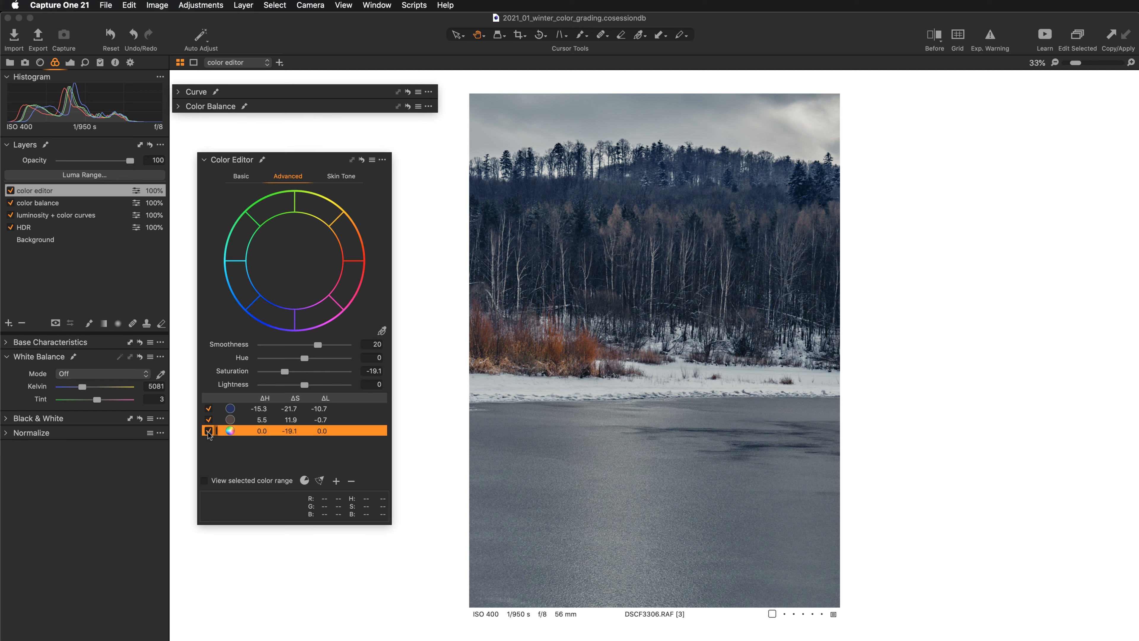
{"action": "left_click", "coordinate": [207, 431]}
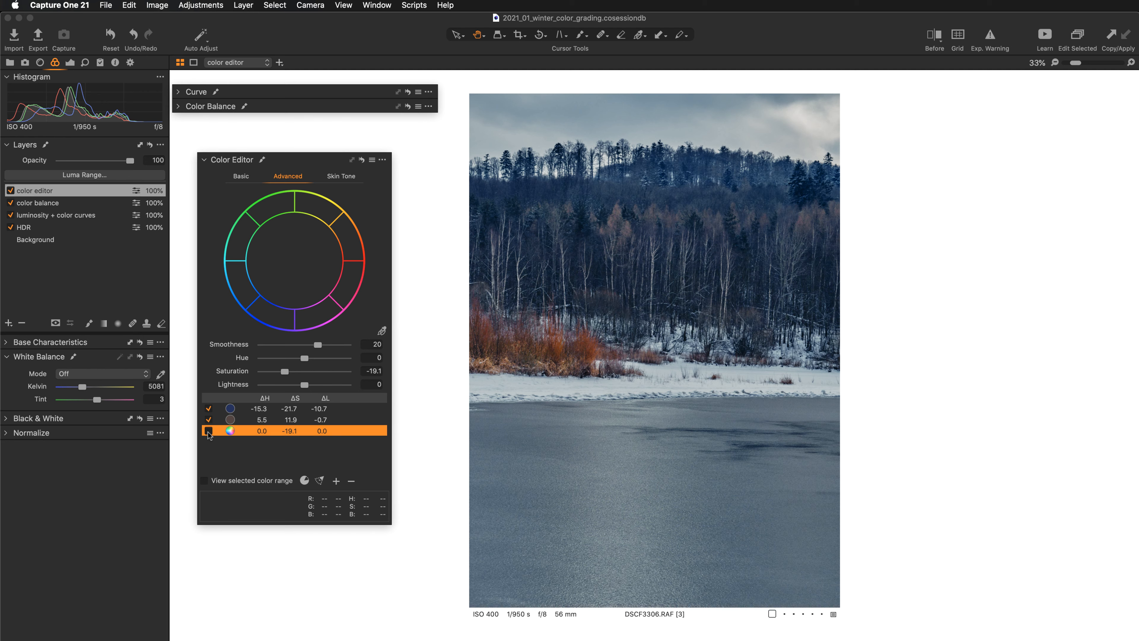
{"action": "left_click", "coordinate": [208, 431]}
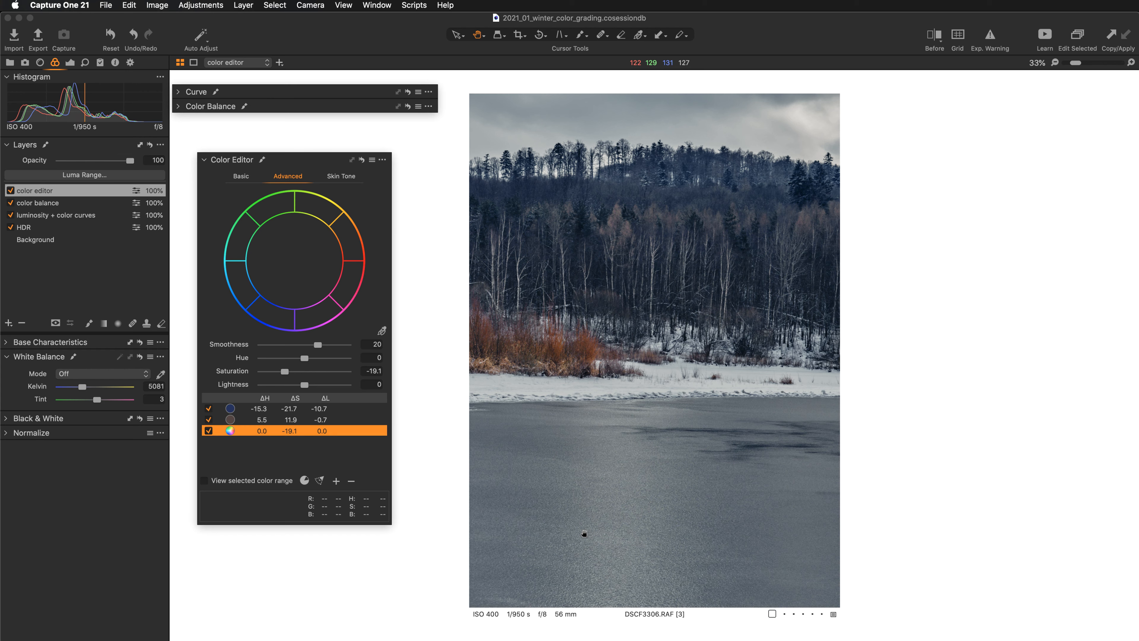
Add a new filled adjustment layer above the color editor layer and name it "lake bootom".
{"action": "left_click", "coordinate": [9, 324]}
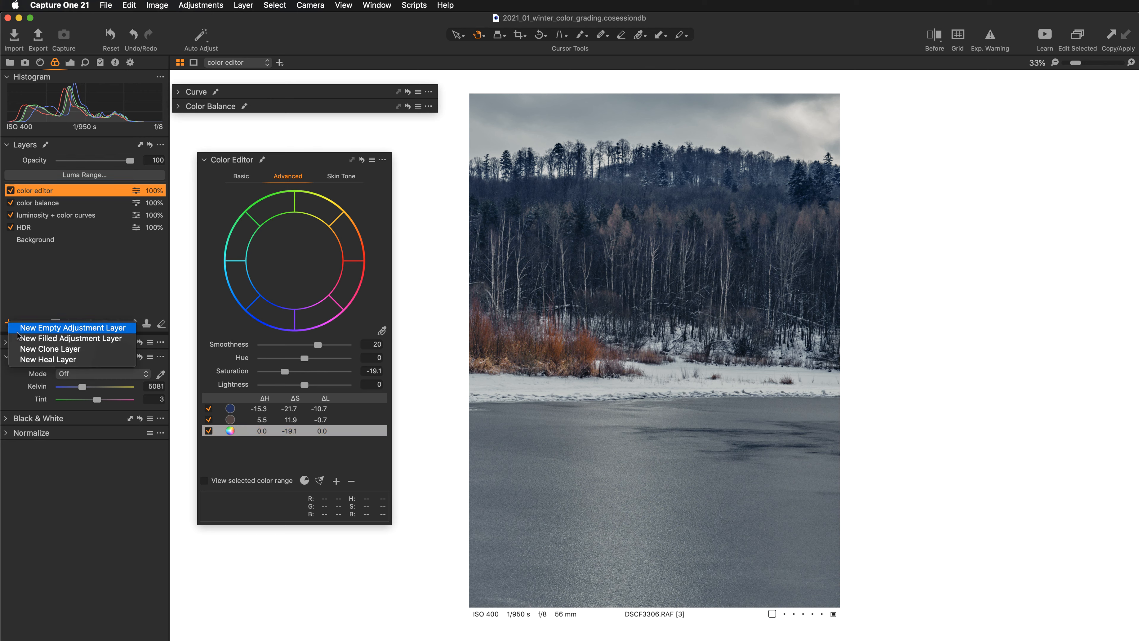
{"action": "left_click", "coordinate": [27, 338]}
{"action": "double_click", "coordinate": [39, 192]}
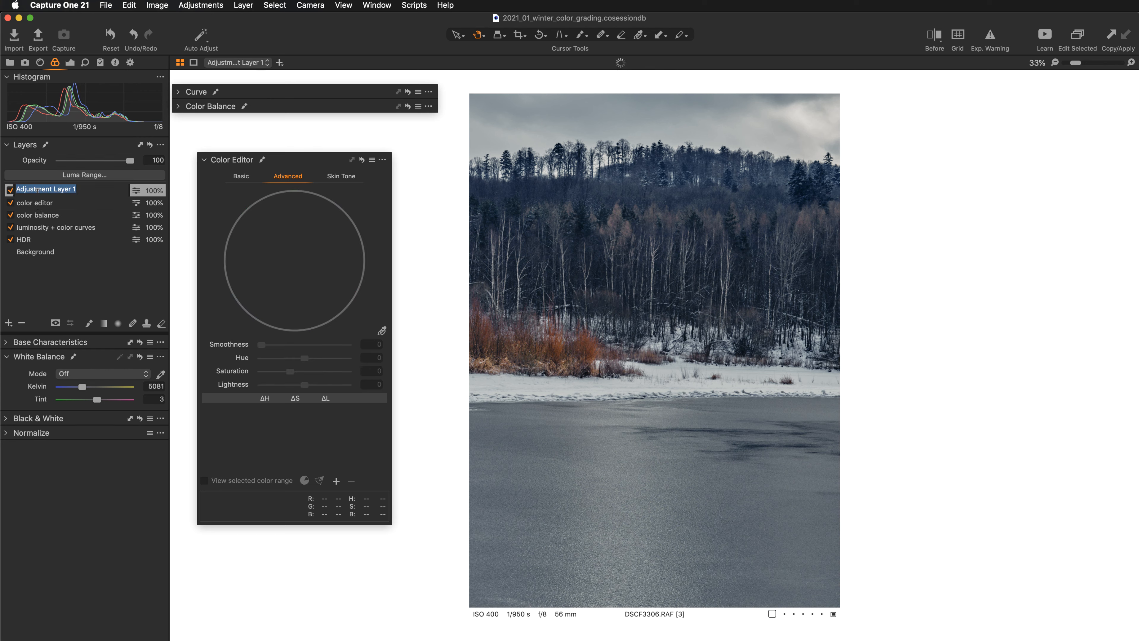
{"action": "type", "text": "lake bootom"}
{"action": "key", "text": "Return"}
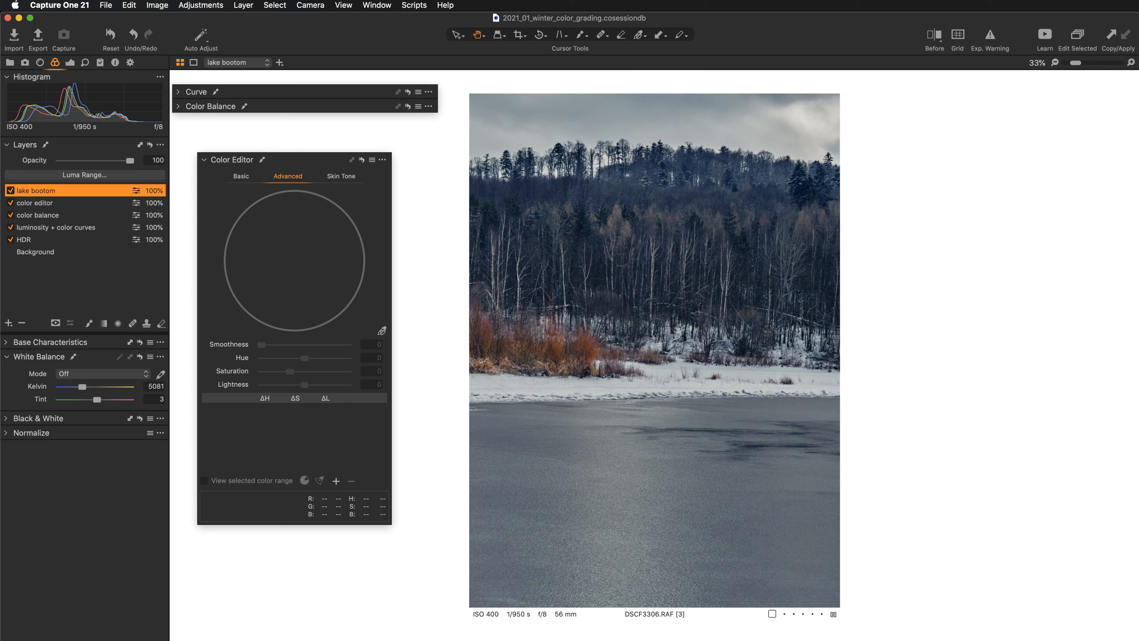
Mask the lake layer with a linear gradient from the photo's bottom edge up to the shoreline and set the RGB Levels black point to 43.
{"action": "left_click", "coordinate": [104, 324]}
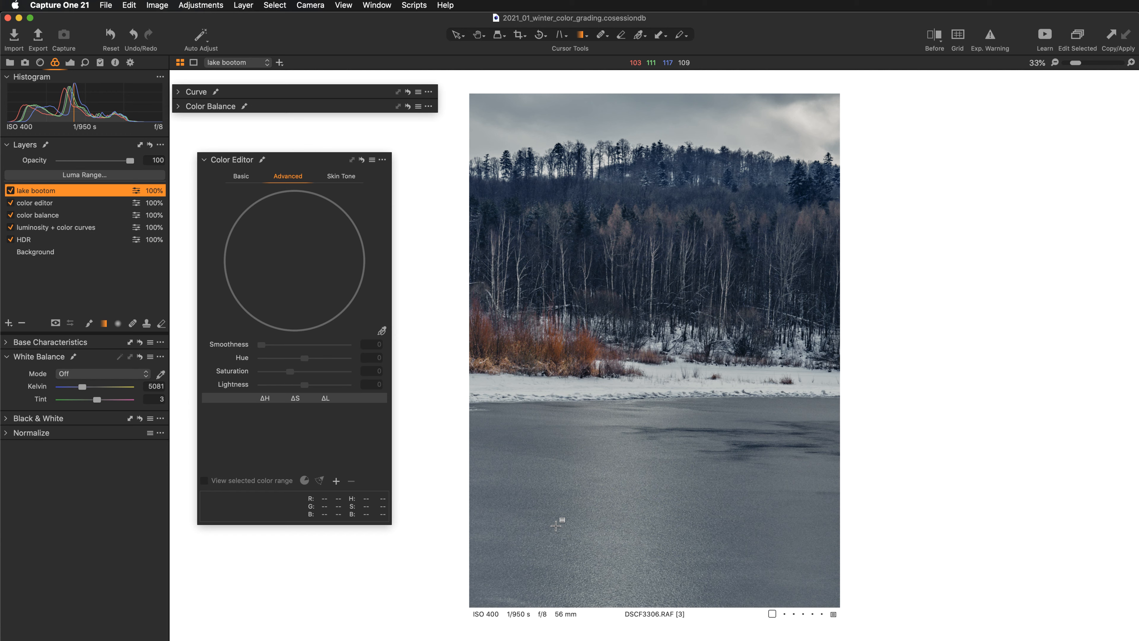
{"action": "left_click_drag", "start_coordinate": [637, 599], "coordinate": [633, 403]}
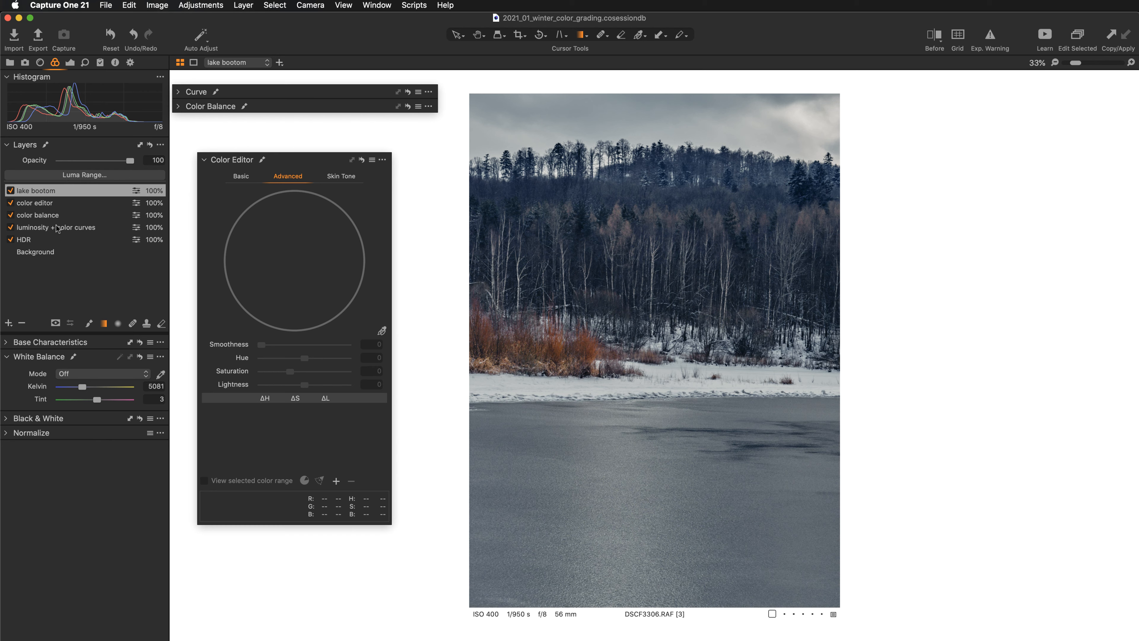
{"action": "left_click", "coordinate": [70, 62]}
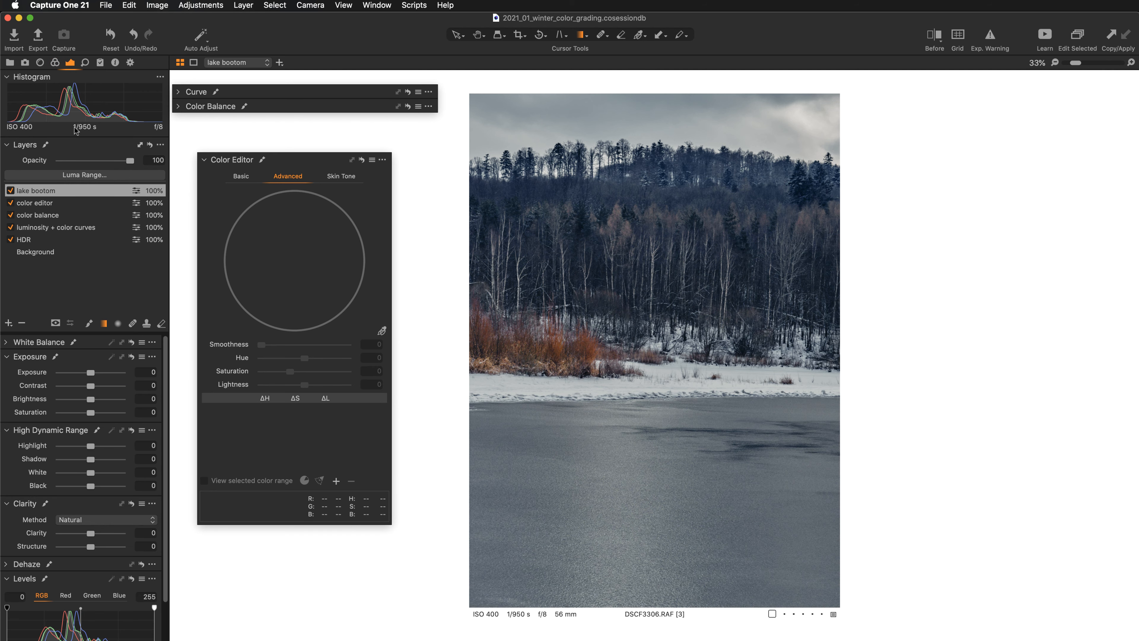
{"action": "scroll", "coordinate": [80, 554], "scroll_direction": "down", "scroll_amount": 3}
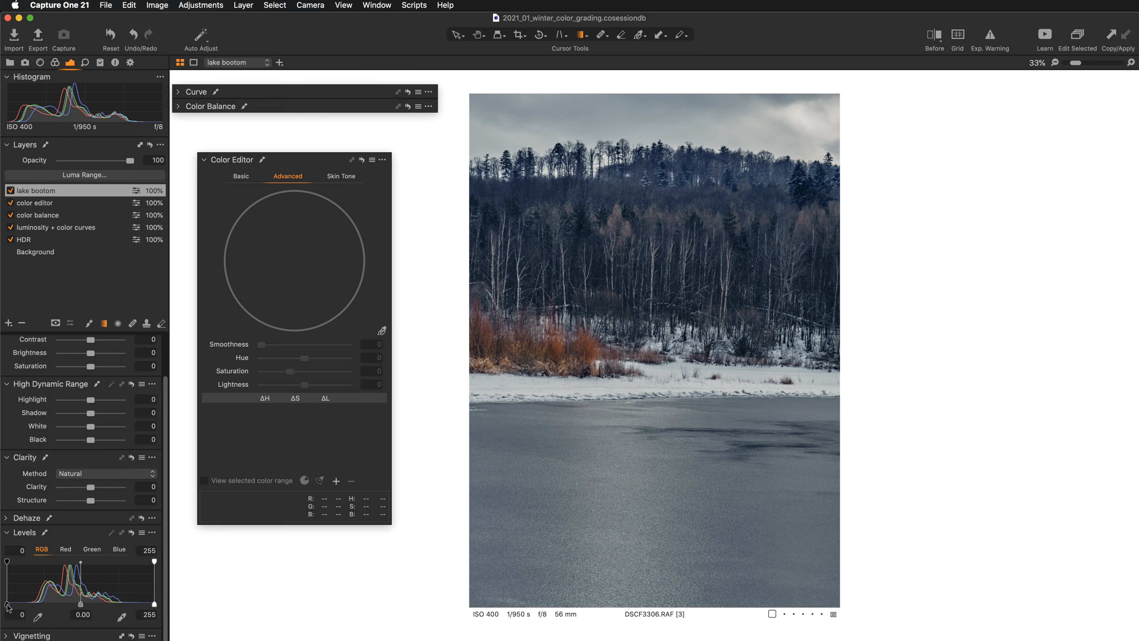
{"action": "left_click_drag", "start_coordinate": [8, 606], "coordinate": [32, 607]}
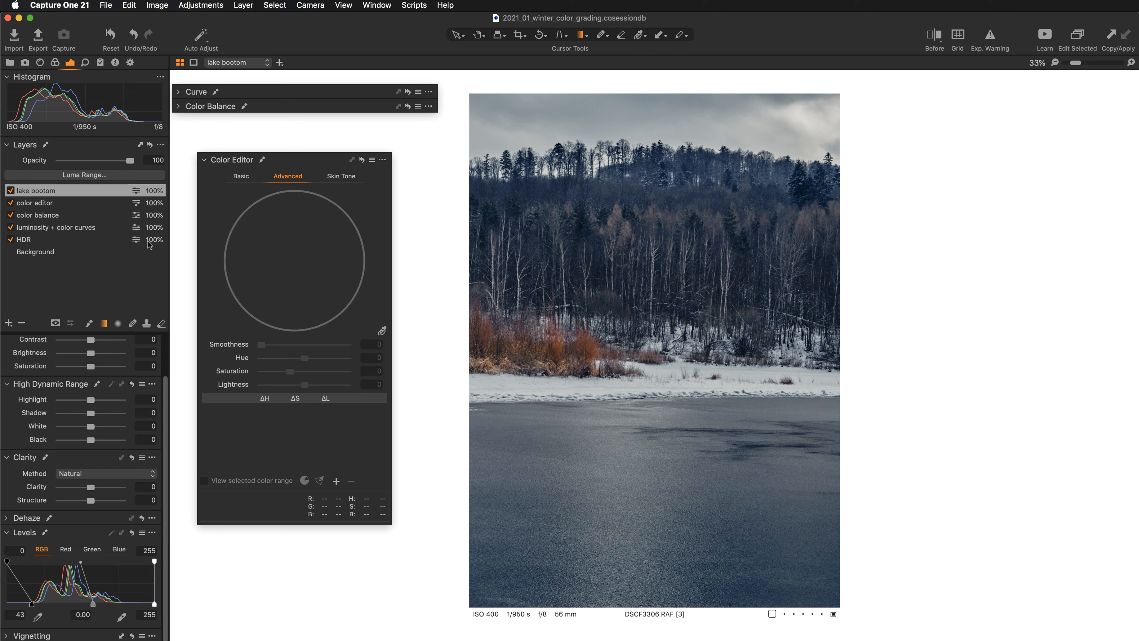
{"action": "left_click", "coordinate": [9, 190]}
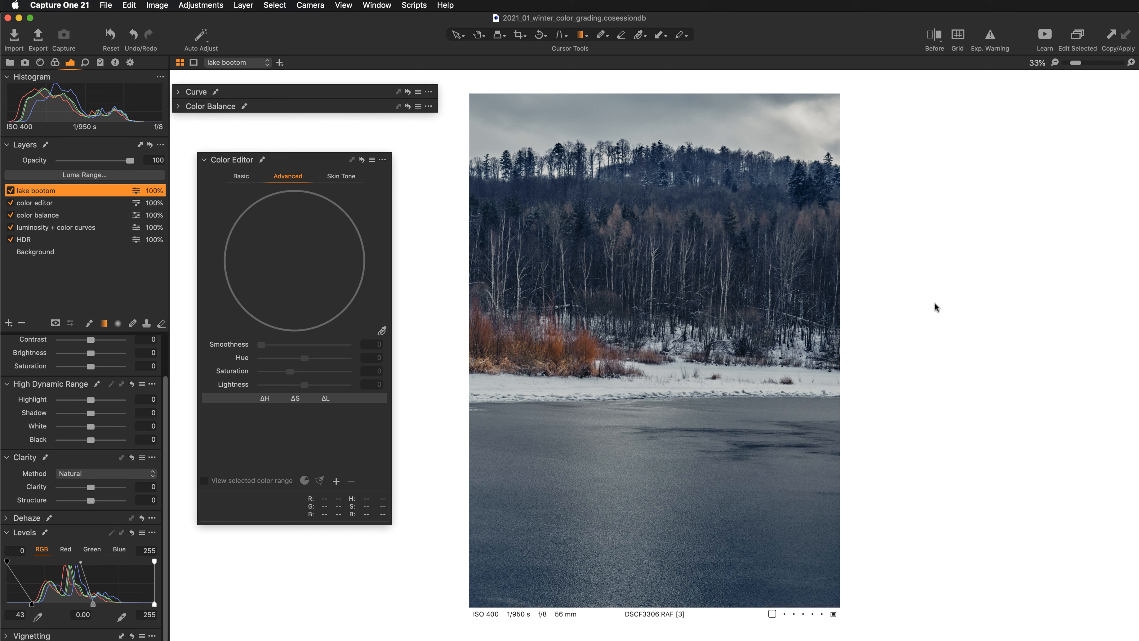
{"action": "key", "text": "g"}
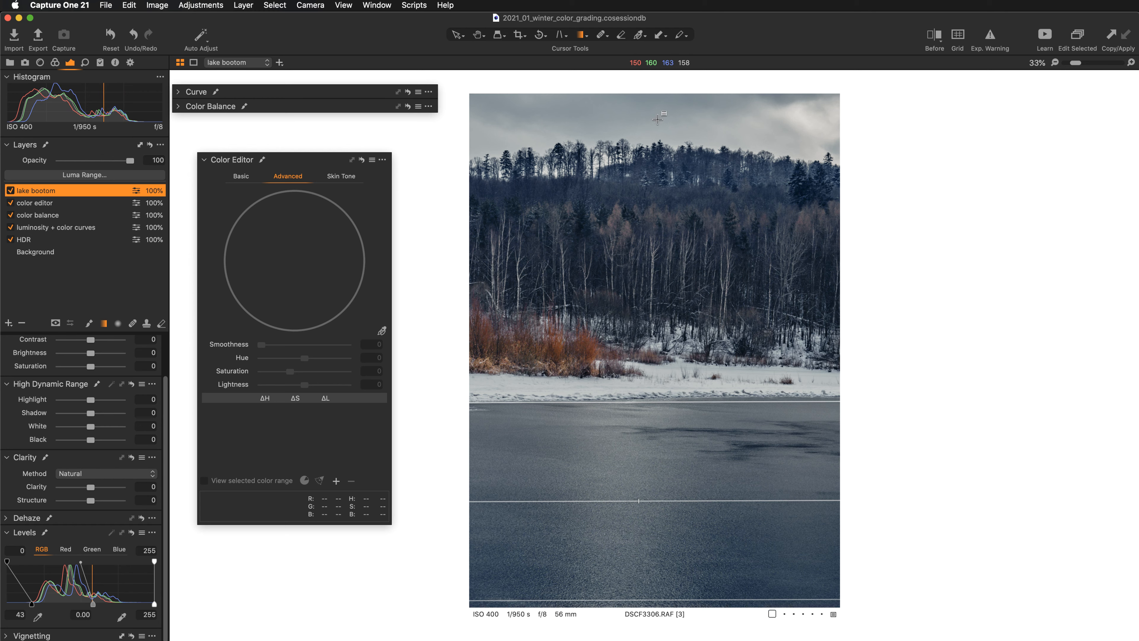
Add a new filled adjustment layer above the lake layer and name it "sky".
{"action": "left_click", "coordinate": [9, 323]}
{"action": "left_click", "coordinate": [21, 339]}
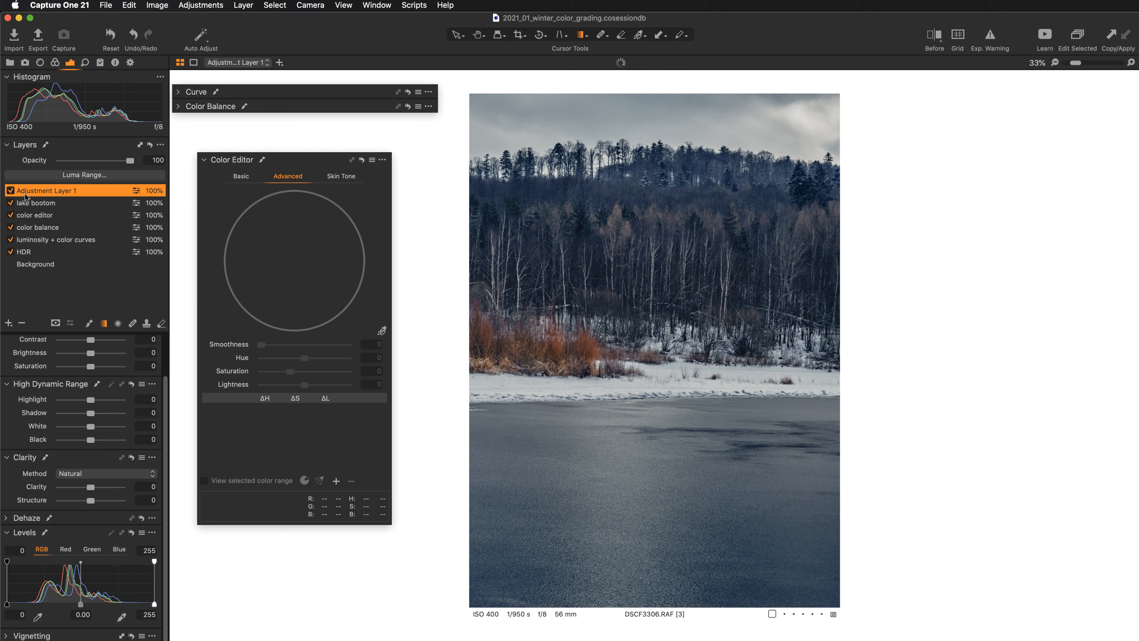
{"action": "double_click", "coordinate": [36, 189]}
{"action": "type", "text": "sky"}
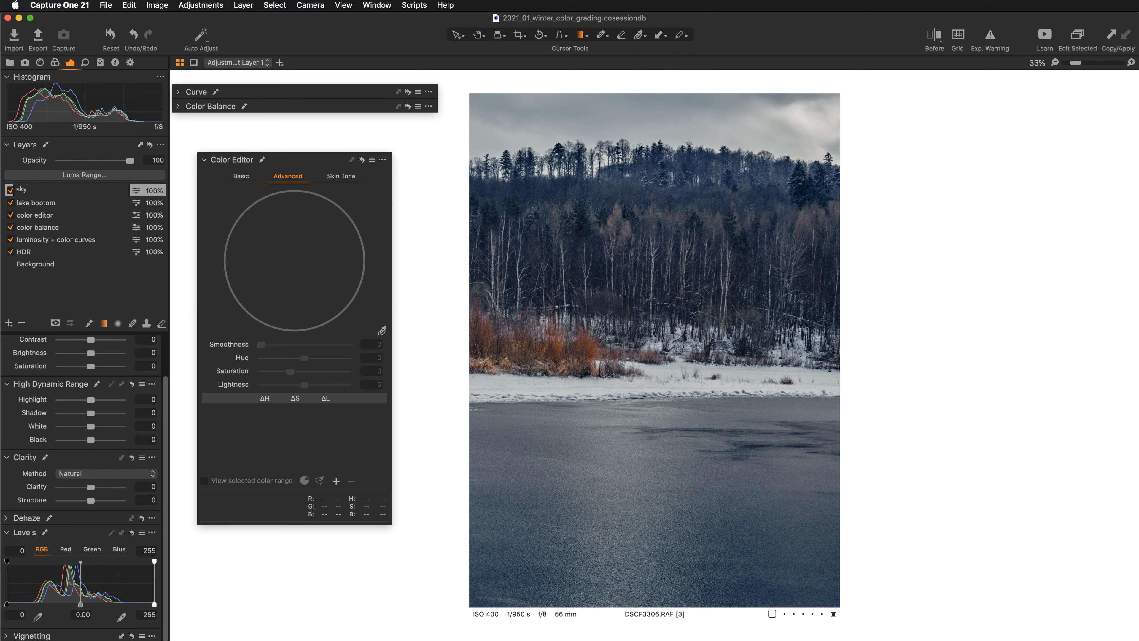
{"action": "key", "text": "Return"}
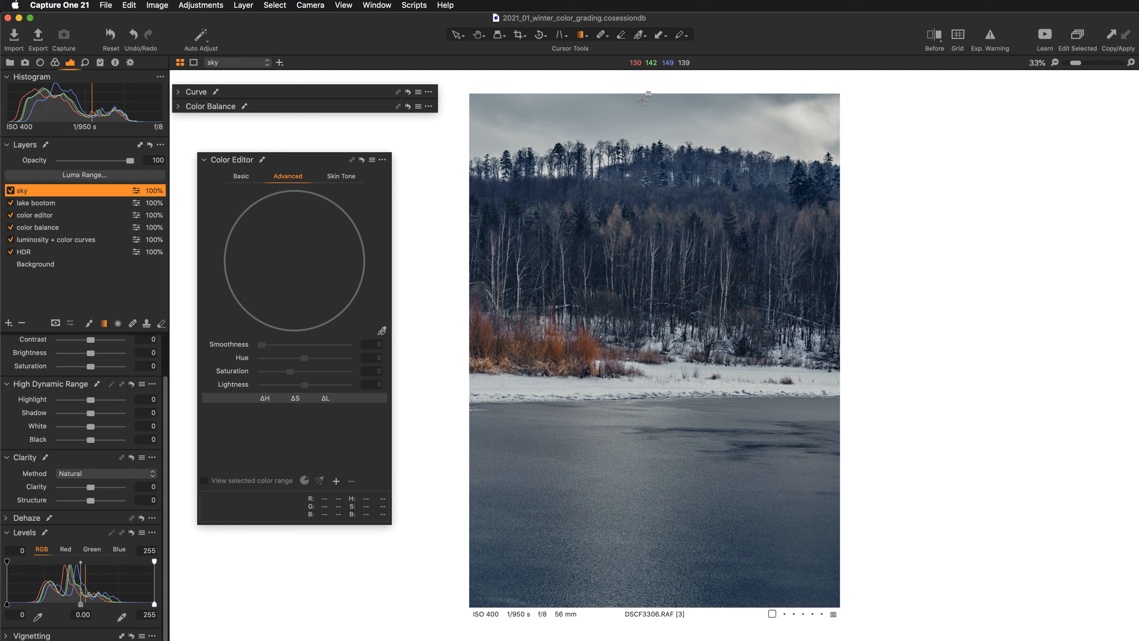
Mask the sky layer with a linear gradient from the photo's top edge into the treetops, set HDR Highlight to -61 and layer opacity to 72.
{"action": "left_click_drag", "start_coordinate": [646, 105], "coordinate": [643, 203]}
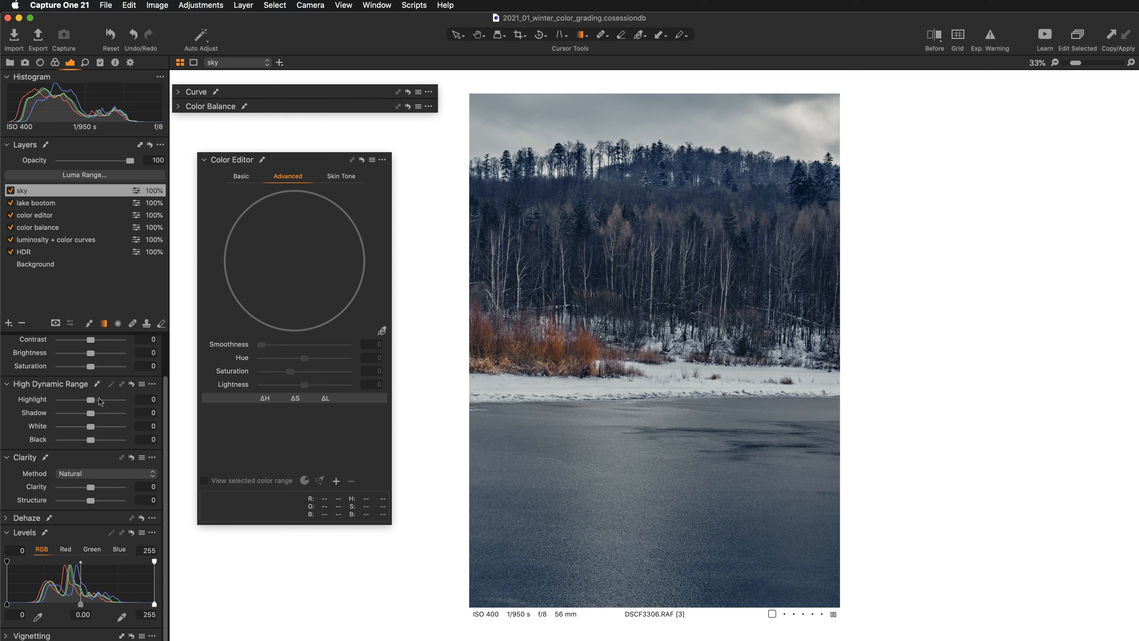
{"action": "left_click_drag", "start_coordinate": [90, 400], "coordinate": [60, 404]}
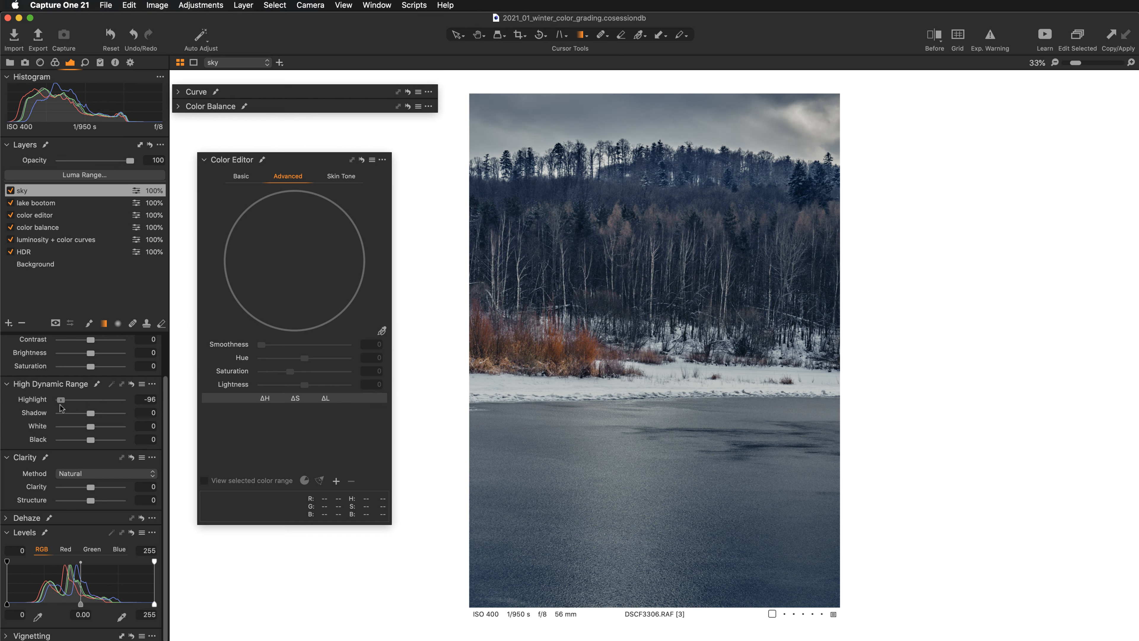
{"action": "left_click_drag", "start_coordinate": [61, 399], "coordinate": [63, 399]}
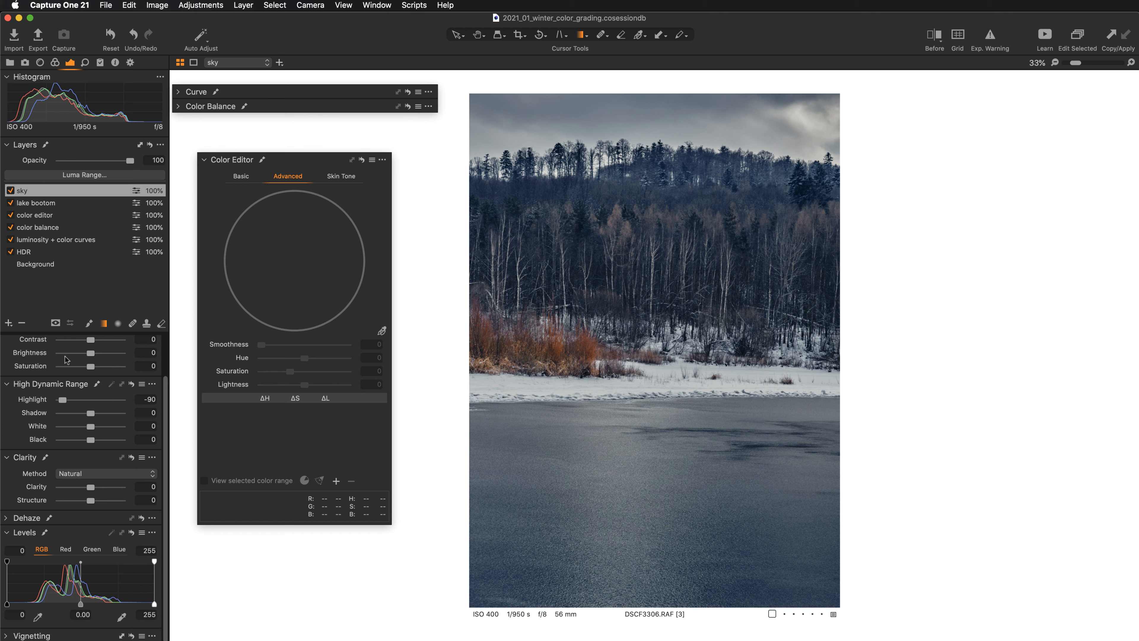
{"action": "left_click_drag", "start_coordinate": [65, 399], "coordinate": [71, 400]}
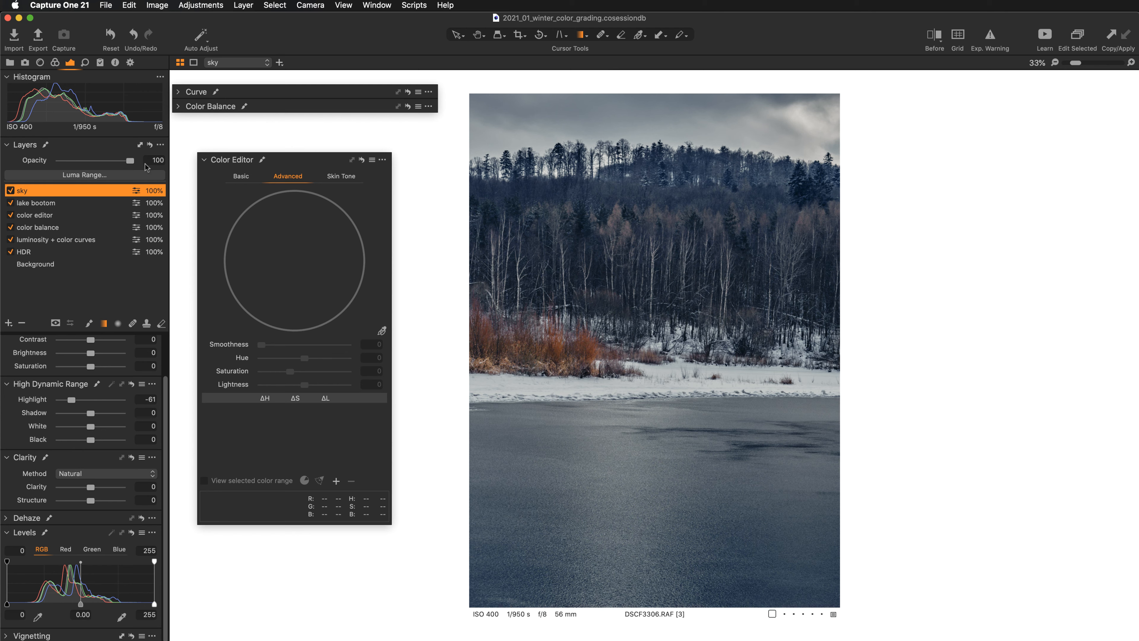
{"action": "left_click", "coordinate": [159, 159]}
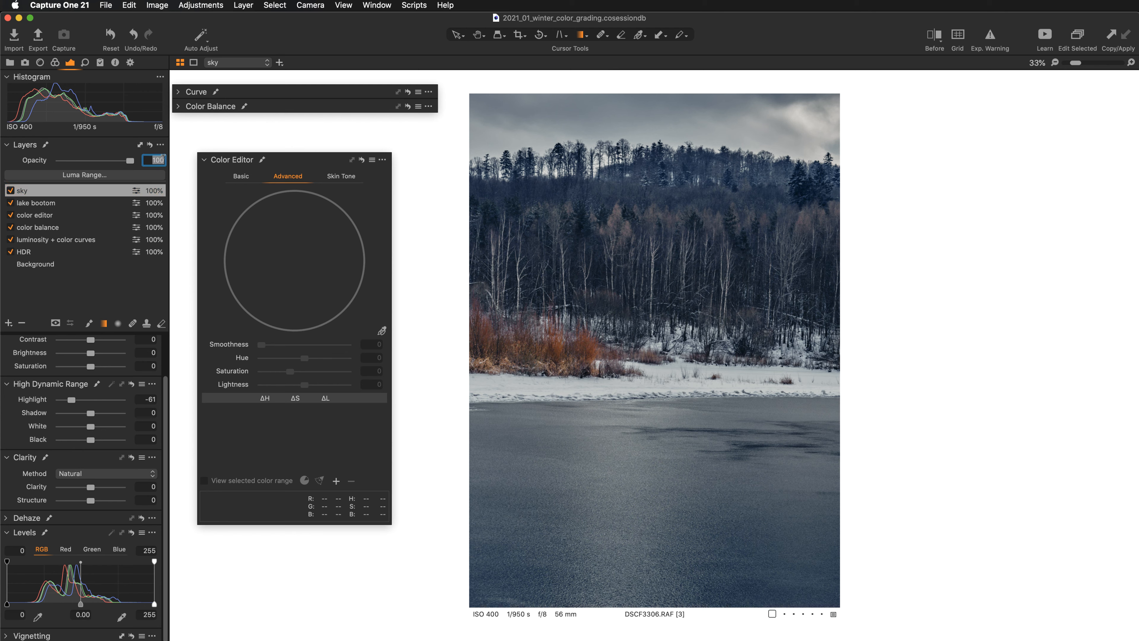
{"action": "mouse_move", "coordinate": [130, 160]}
{"action": "left_mouse_down"}
{"action": "mouse_move", "coordinate": [98, 161]}
{"action": "mouse_move", "coordinate": [109, 161]}
{"action": "left_mouse_up"}
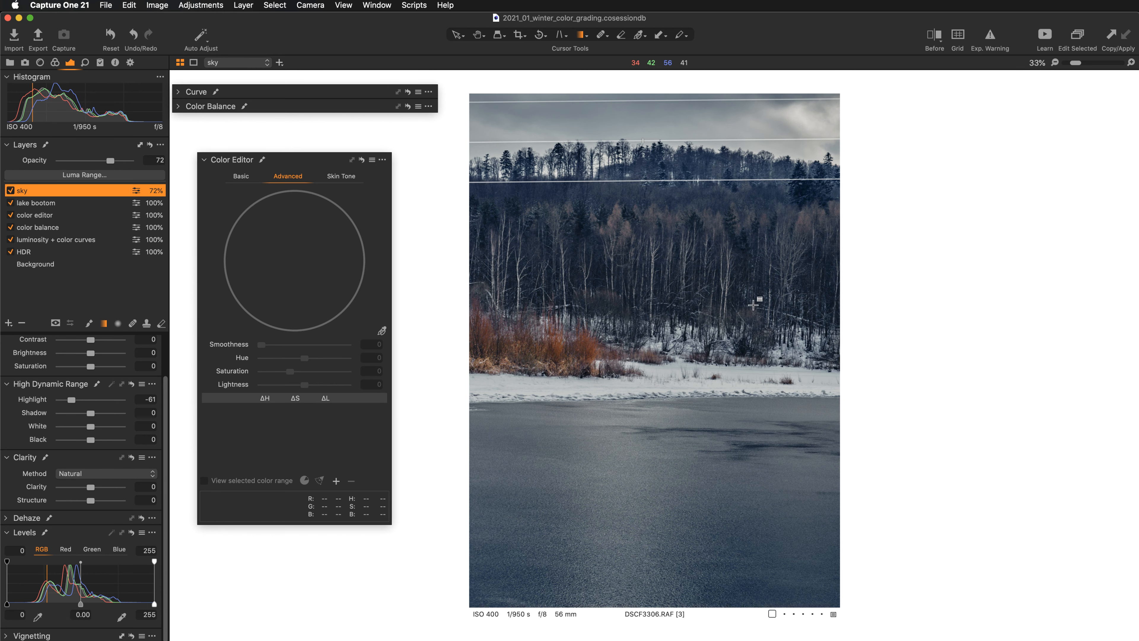
Add a new filled adjustment layer above the sky layer and name it "clarity".
{"action": "left_click", "coordinate": [8, 325]}
{"action": "left_click", "coordinate": [18, 340]}
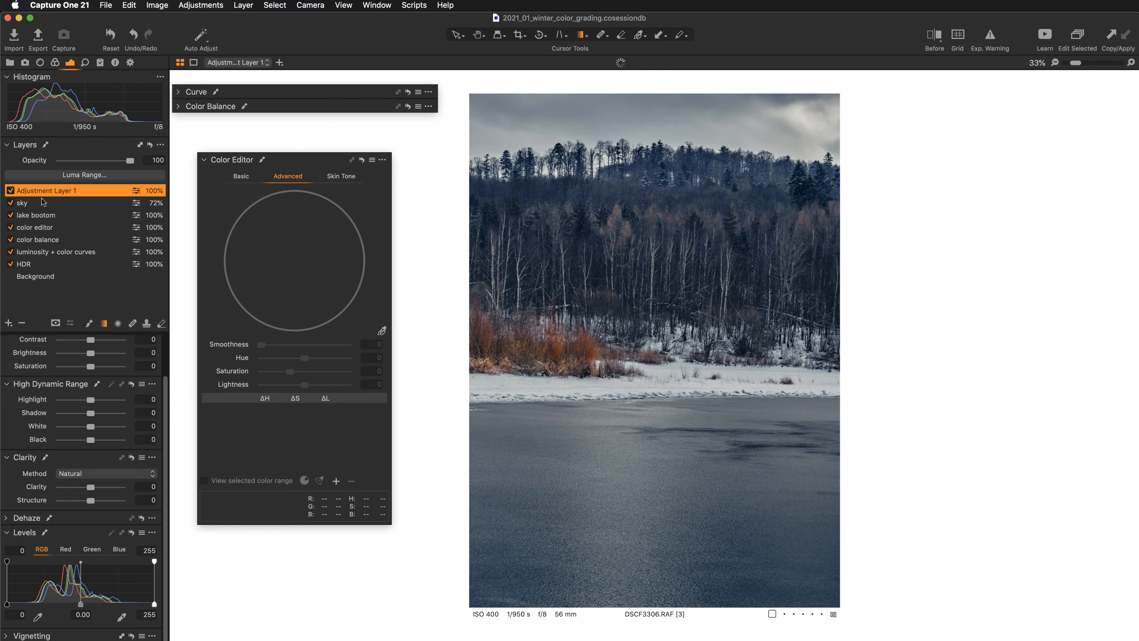
{"action": "double_click", "coordinate": [43, 190]}
{"action": "type", "text": "cla"}
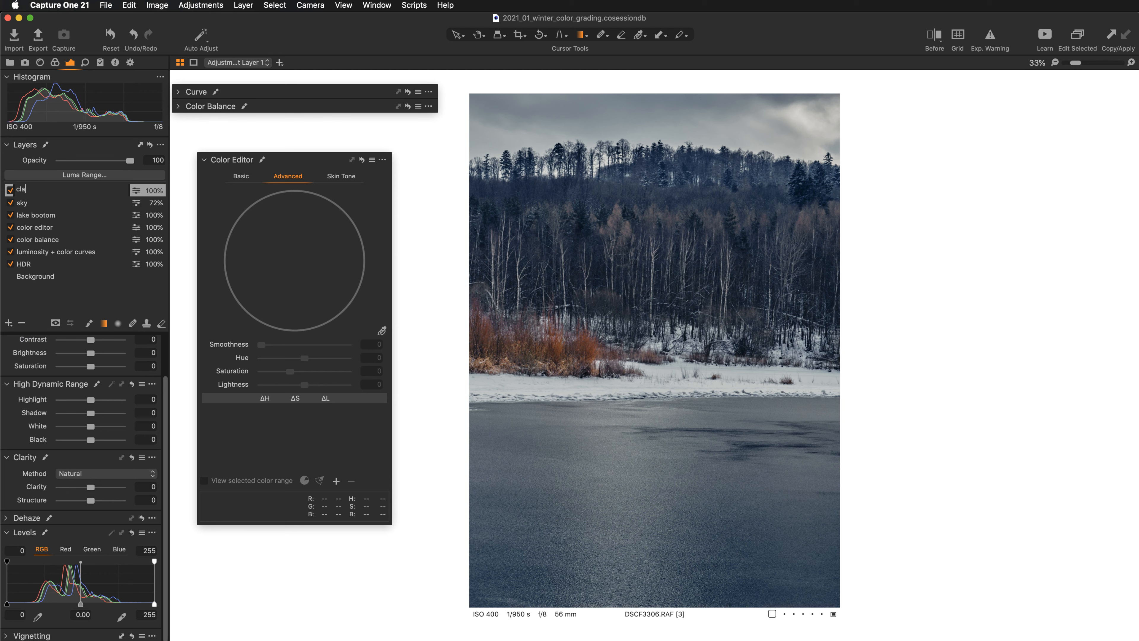
{"action": "type", "text": "rity"}
{"action": "key", "text": "Return"}
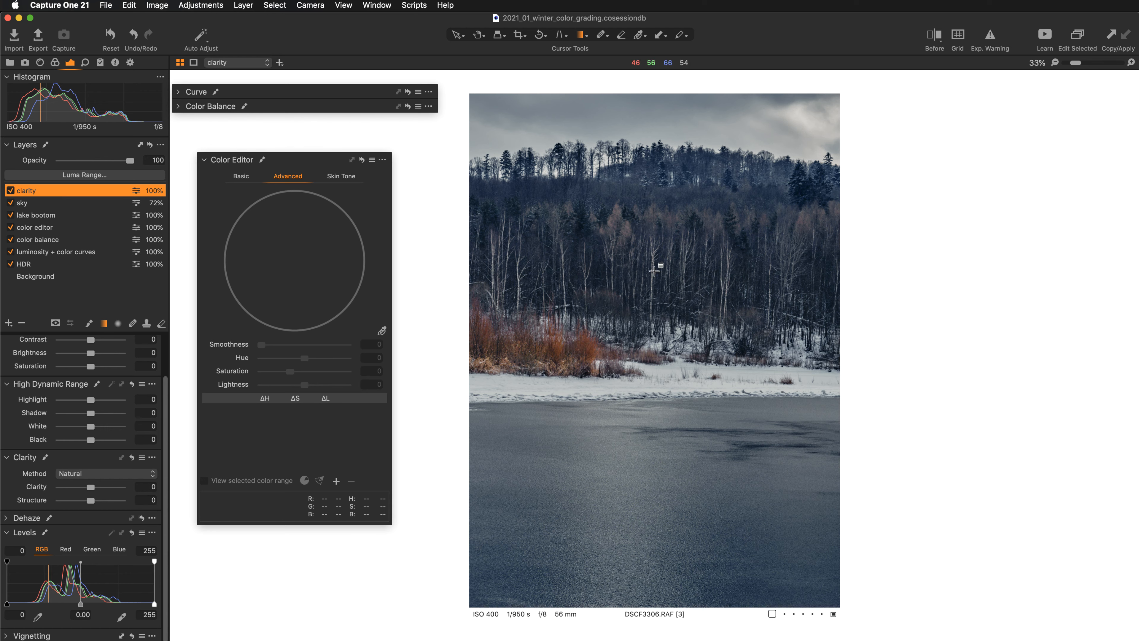
Set Clarity to 20 with the Natural method on the clarity layer, and dock the floating Color Editor collapsed beneath Color Balance.
{"action": "left_click", "coordinate": [458, 36]}
{"action": "left_click_drag", "start_coordinate": [91, 488], "coordinate": [97, 490]}
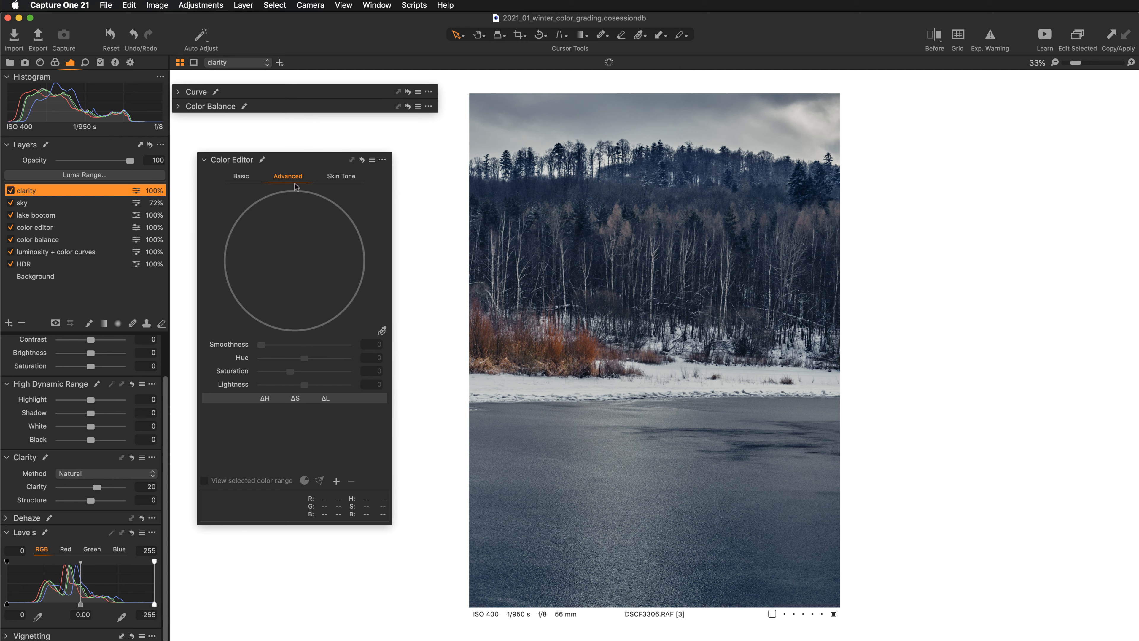
{"action": "left_click", "coordinate": [298, 159]}
{"action": "left_click_drag", "start_coordinate": [298, 159], "coordinate": [282, 122]}
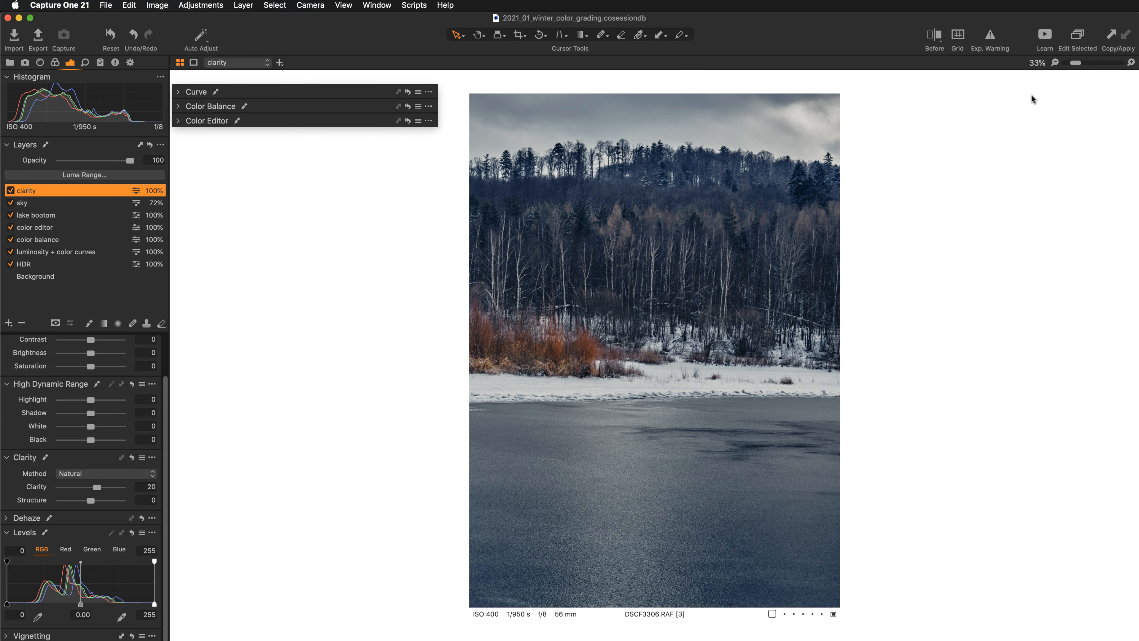
Examine the ice, shrubs and trees at 100% zoom, and compare the photo with and without the clarity adjustment.
{"action": "key", "text": "super+equal"}
{"action": "key", "text": "super+equal"}
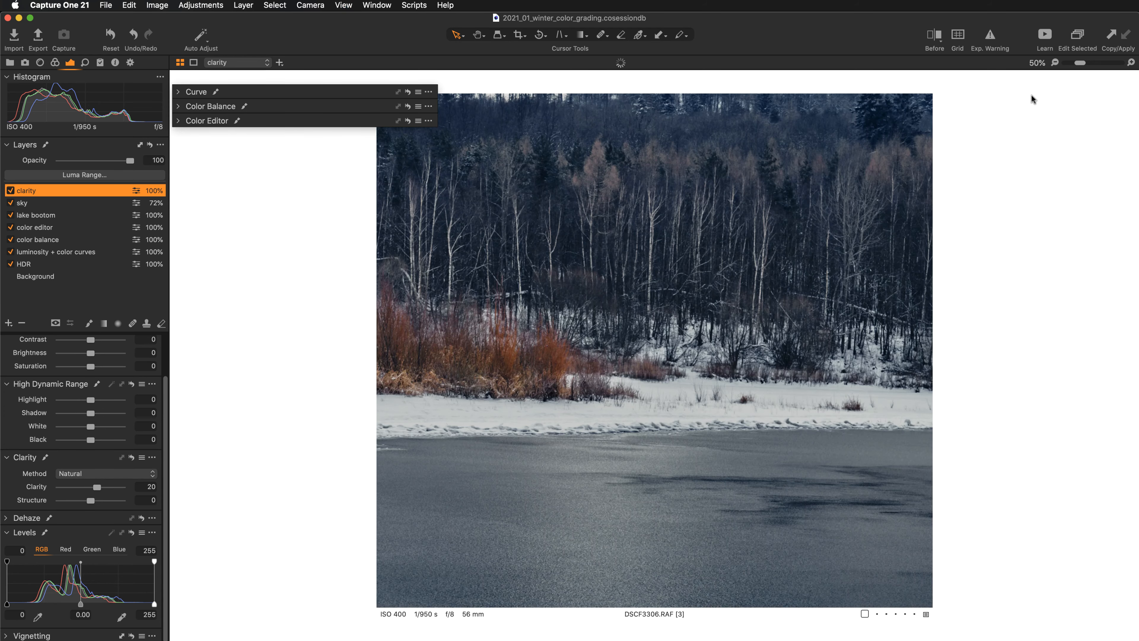
{"action": "key", "text": "super+equal"}
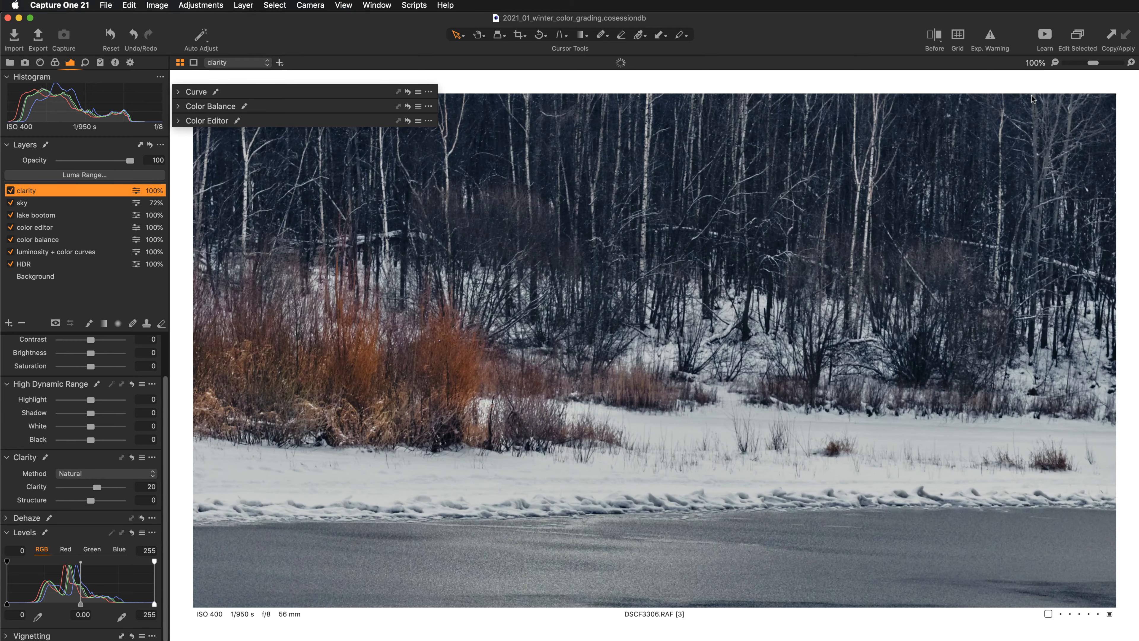
{"action": "left_click_drag", "start_coordinate": [781, 532], "coordinate": [852, 184]}
{"action": "left_click_drag", "start_coordinate": [832, 436], "coordinate": [875, 220]}
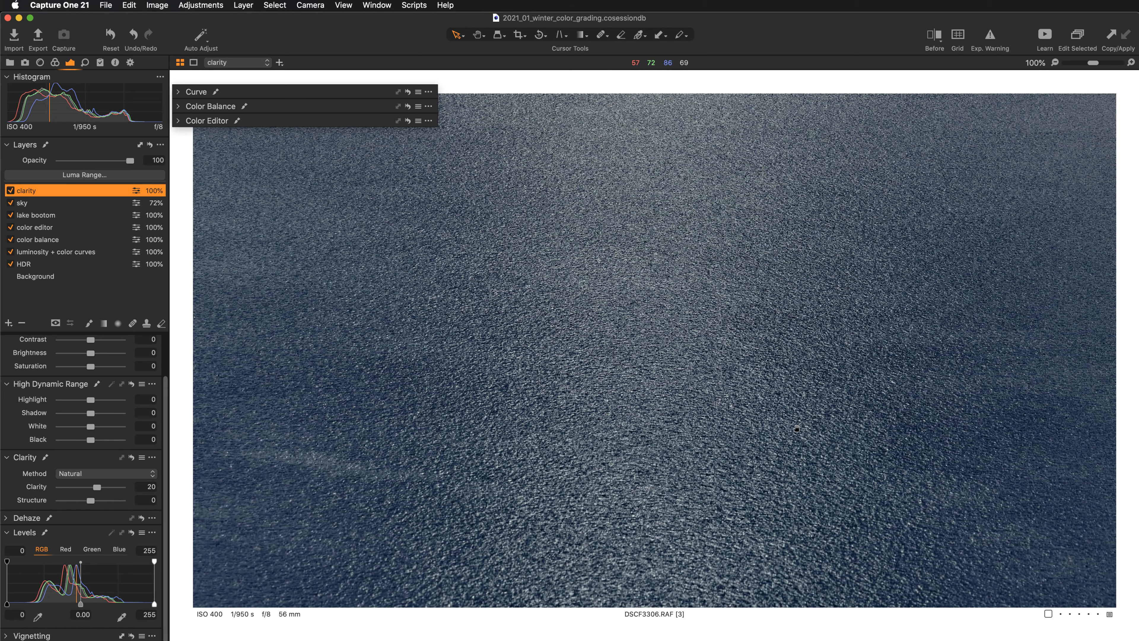
{"action": "mouse_move", "coordinate": [836, 269]}
{"action": "left_mouse_down"}
{"action": "mouse_move", "coordinate": [830, 471]}
{"action": "mouse_move", "coordinate": [818, 493]}
{"action": "mouse_move", "coordinate": [814, 476]}
{"action": "left_mouse_up"}
{"action": "left_click_drag", "start_coordinate": [815, 303], "coordinate": [815, 433]}
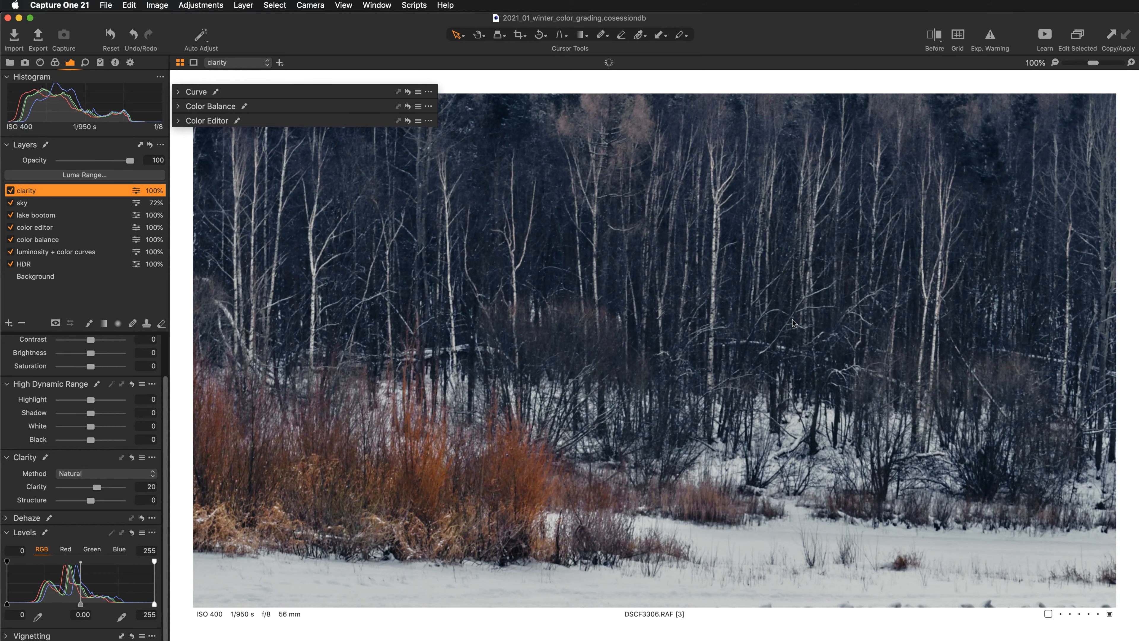
{"action": "scroll", "coordinate": [769, 297], "scroll_direction": "down", "scroll_amount": 3}
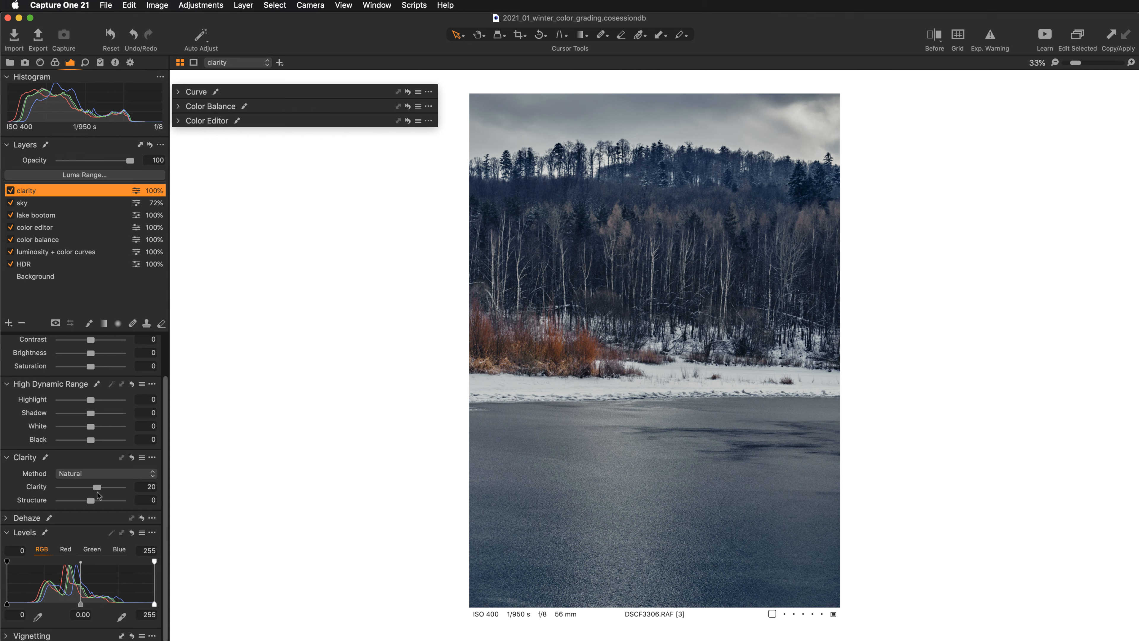
{"action": "double_click", "coordinate": [38, 489]}
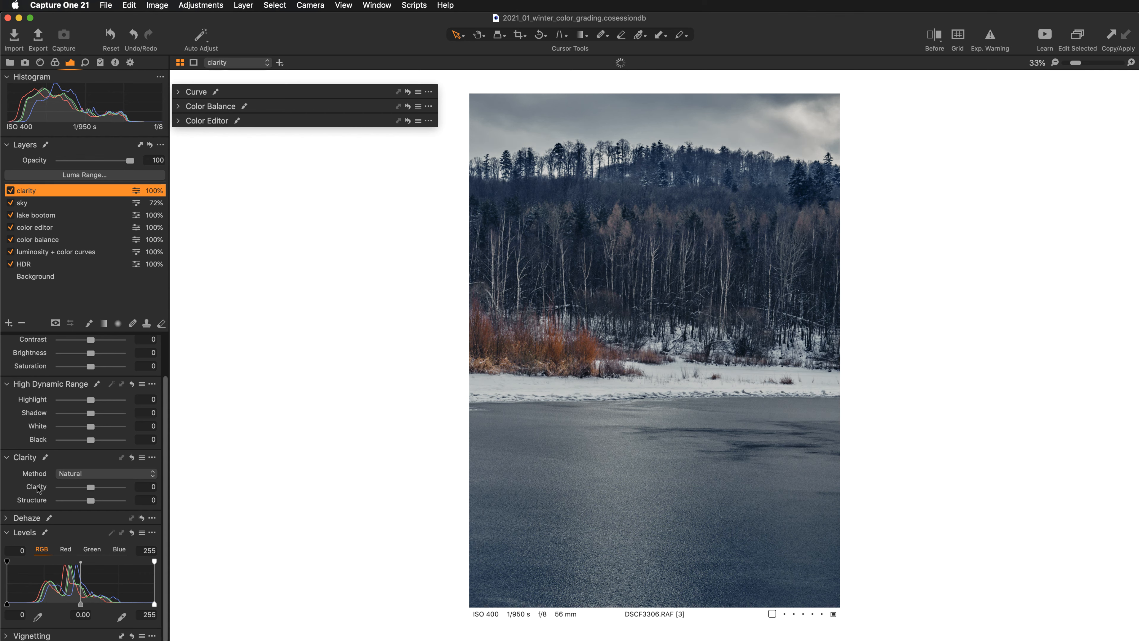
{"action": "key", "text": "super+z"}
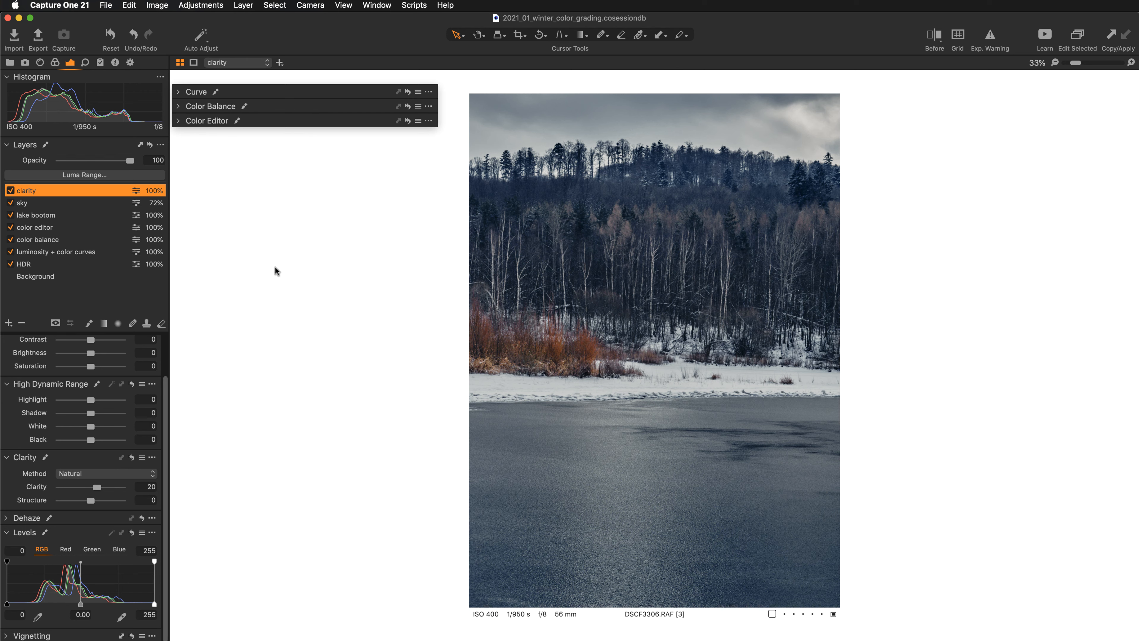
On the "luminosity + color curves" layer, raise the Luma curve's middle point to about input 124, output 140, and lower its white endpoint to output 238.
{"action": "left_click", "coordinate": [73, 255]}
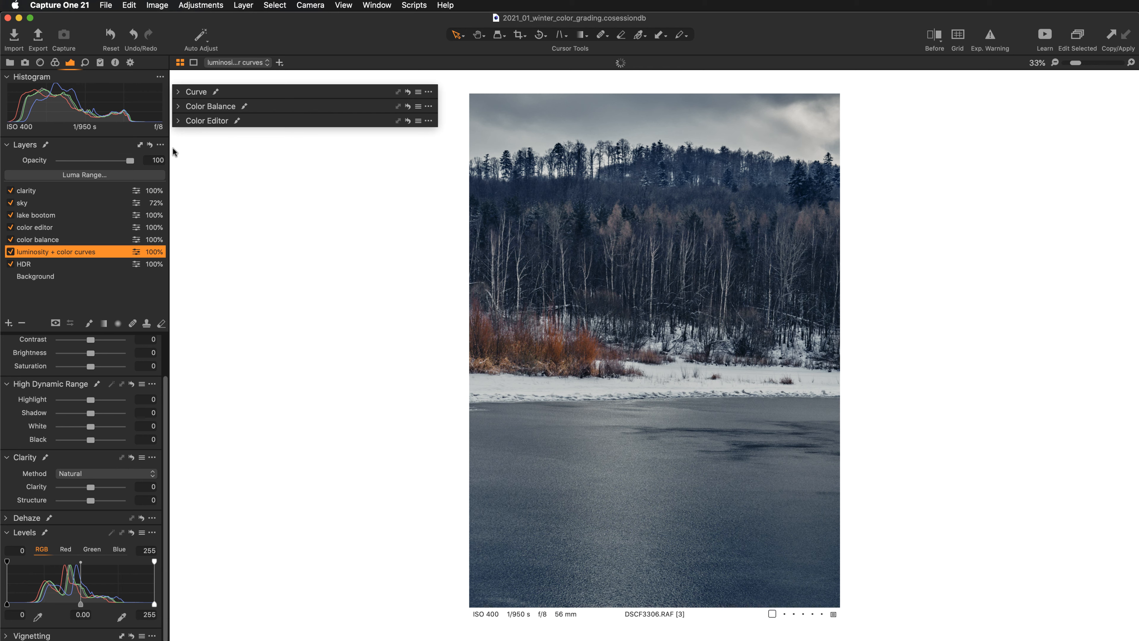
{"action": "left_click", "coordinate": [190, 92]}
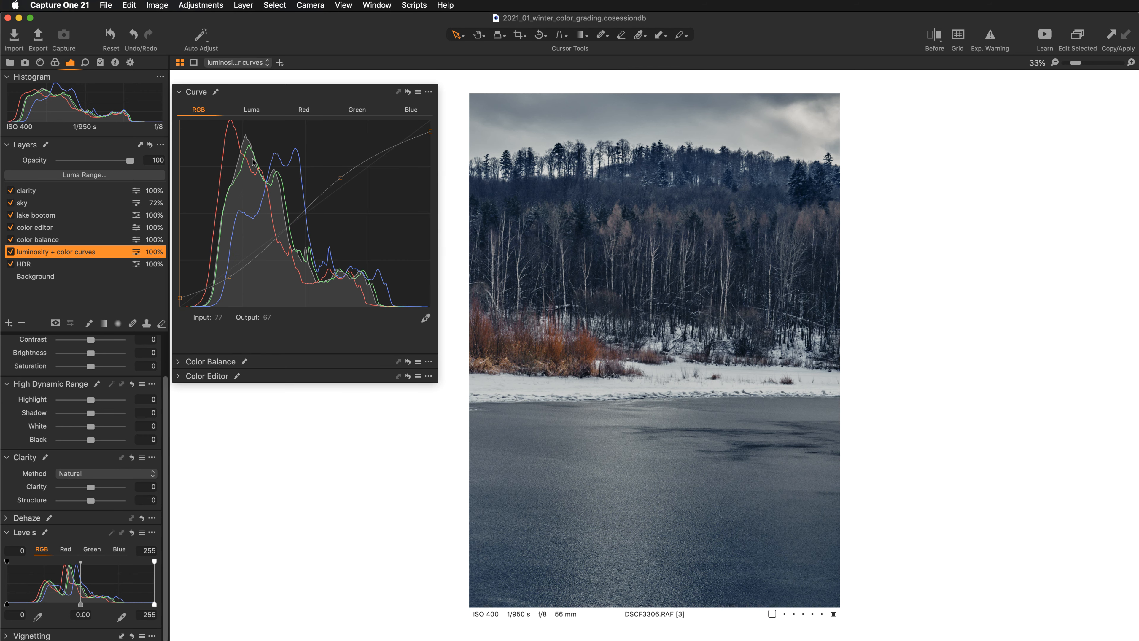
{"action": "left_click", "coordinate": [251, 111]}
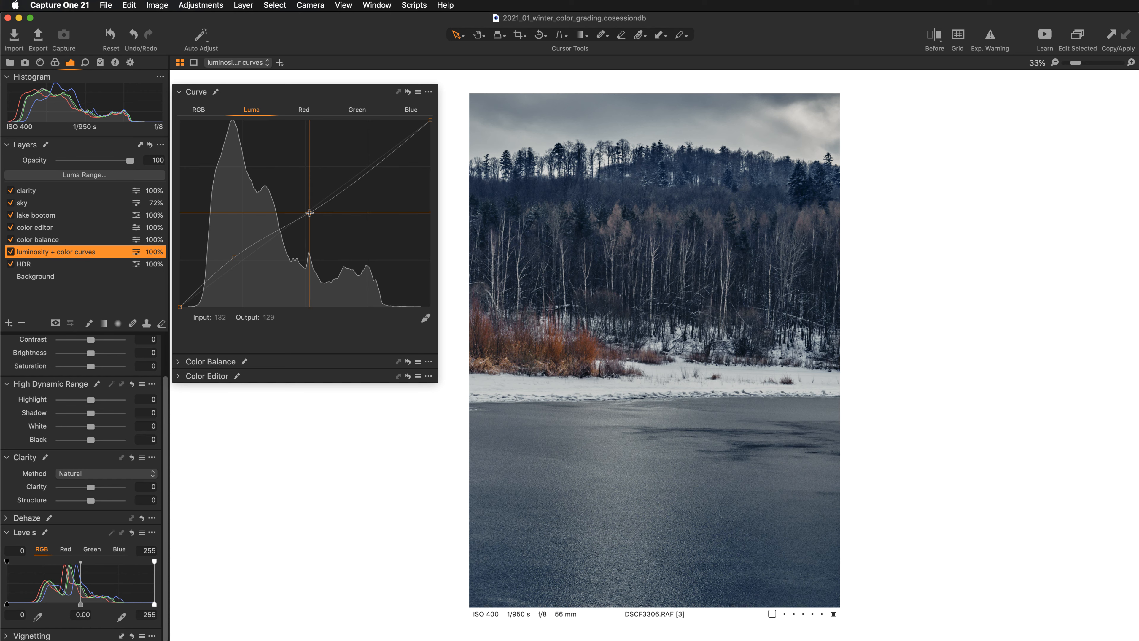
{"action": "left_click_drag", "start_coordinate": [309, 212], "coordinate": [301, 204]}
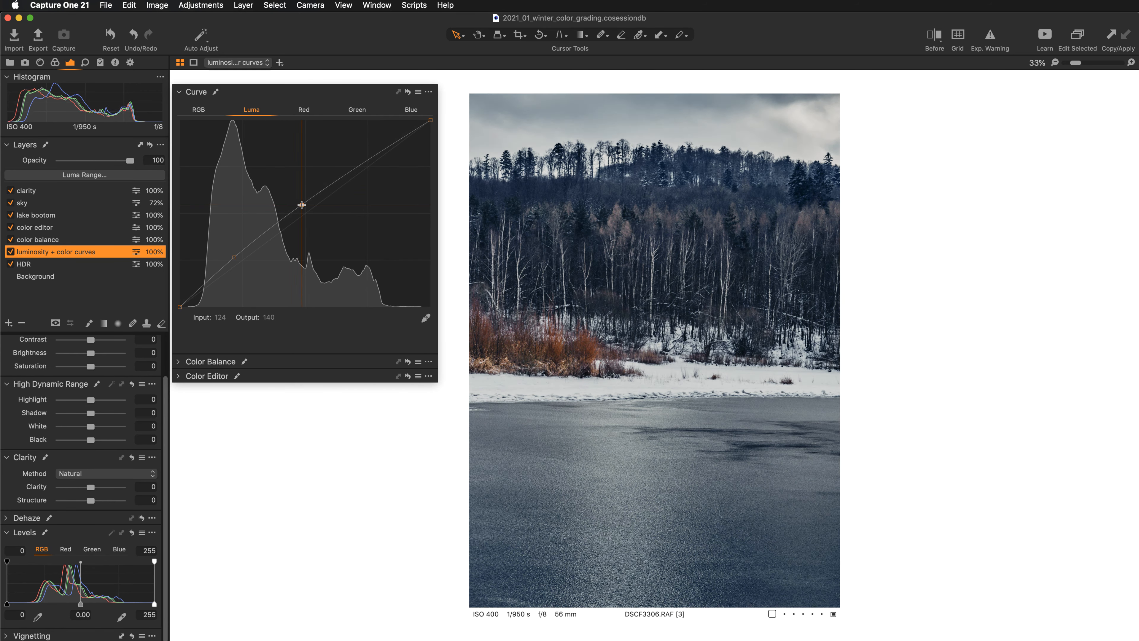
{"action": "left_click_drag", "start_coordinate": [430, 121], "coordinate": [437, 131]}
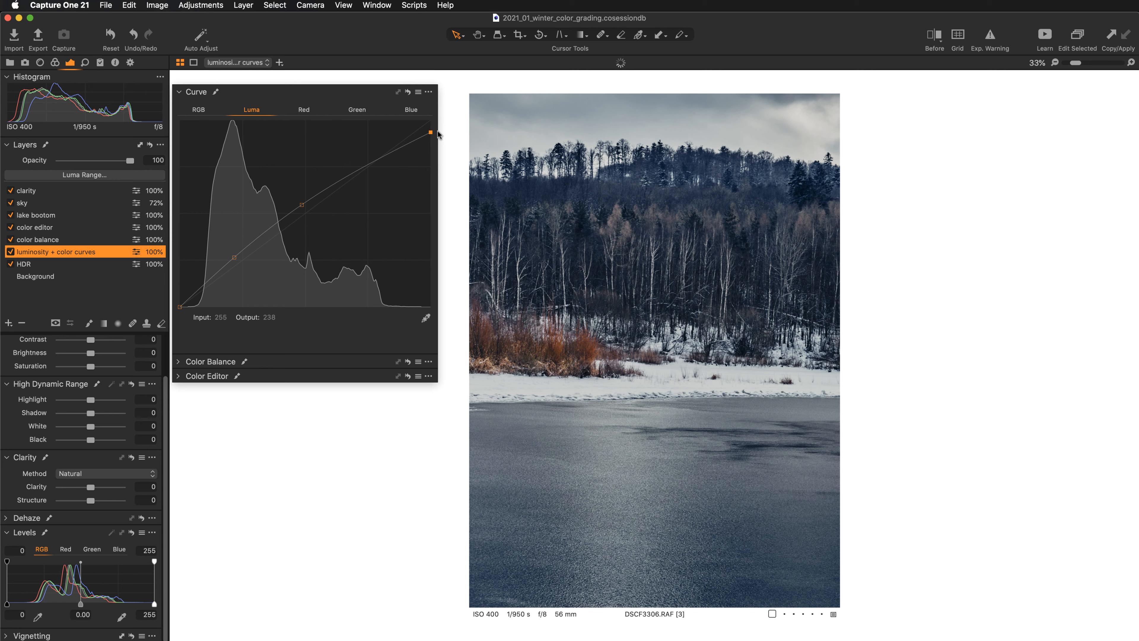
{"action": "left_click_drag", "start_coordinate": [301, 204], "coordinate": [300, 203]}
{"action": "key", "text": "super+equal"}
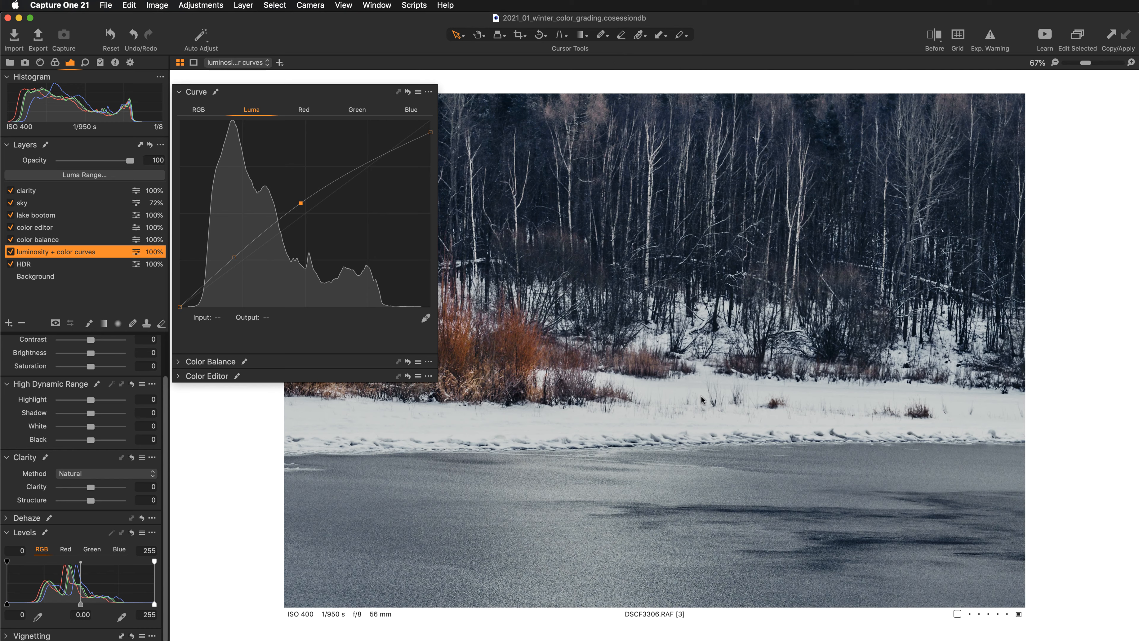
{"action": "key", "text": "super+0"}
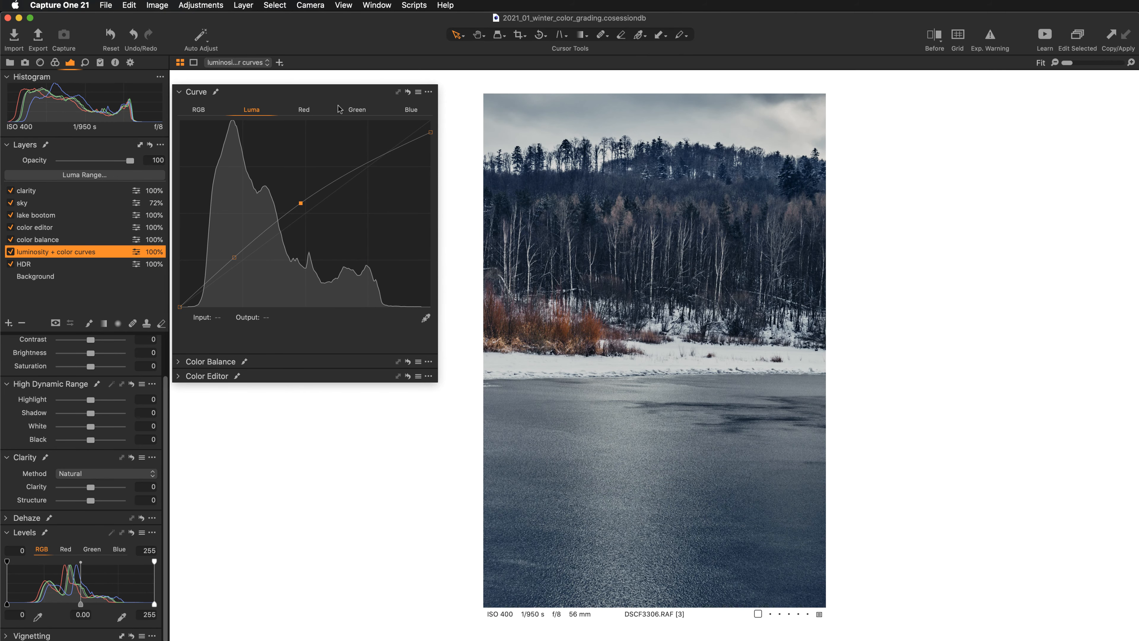
Dock the floating Curve, Color Balance and Color Editor group above the Histogram, and expand the Layers tool.
{"action": "left_click_drag", "start_coordinate": [326, 92], "coordinate": [316, 95]}
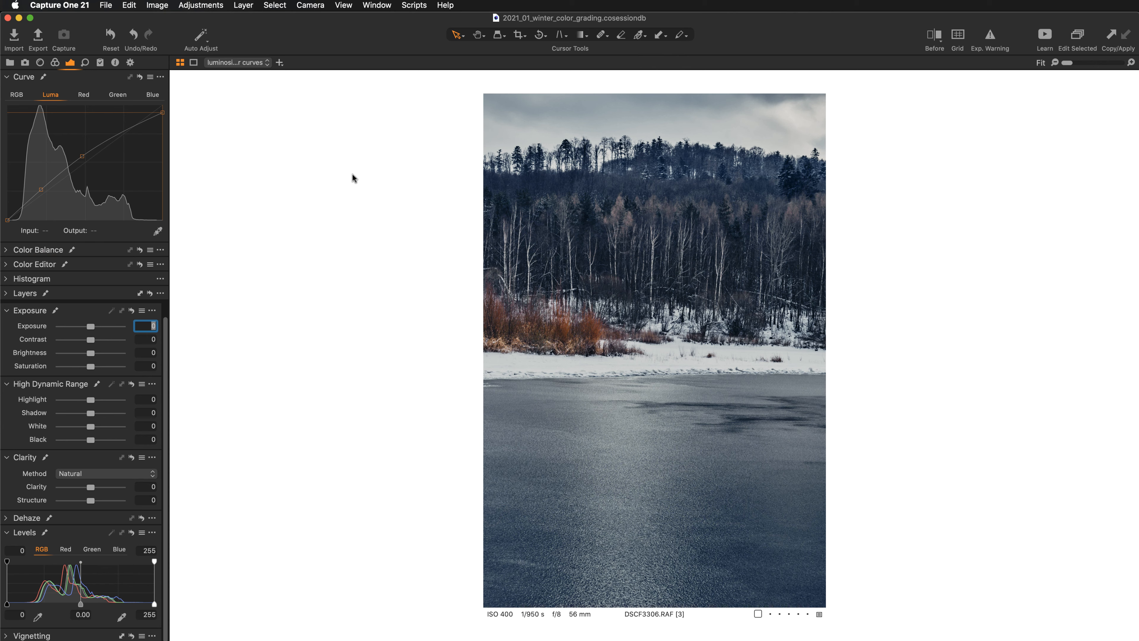
{"action": "key", "text": "Return"}
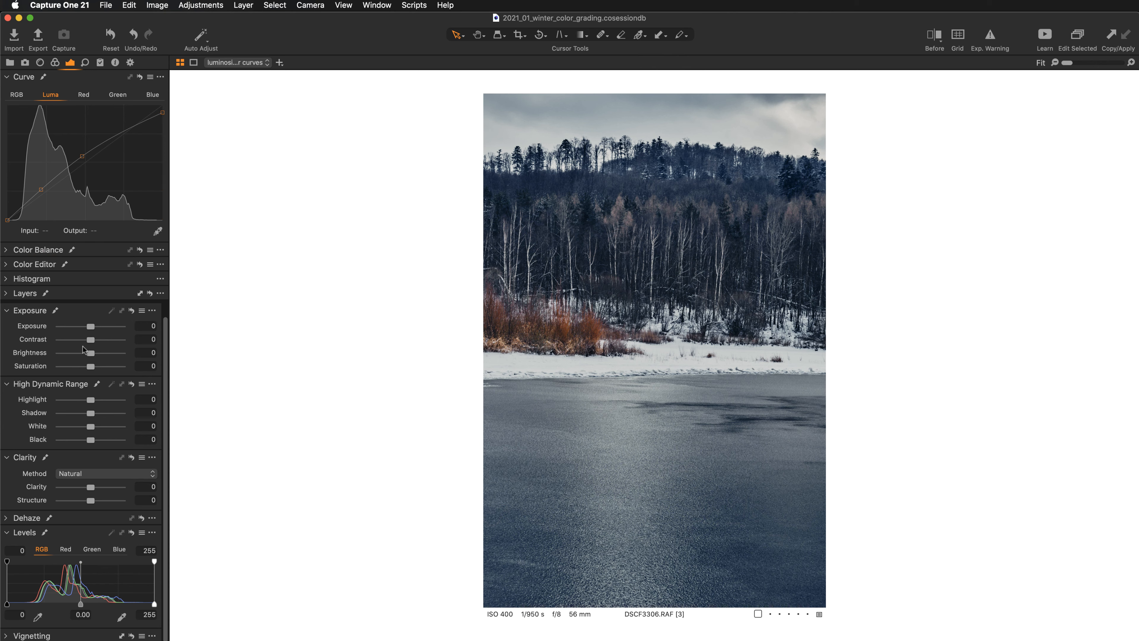
{"action": "left_click", "coordinate": [8, 295]}
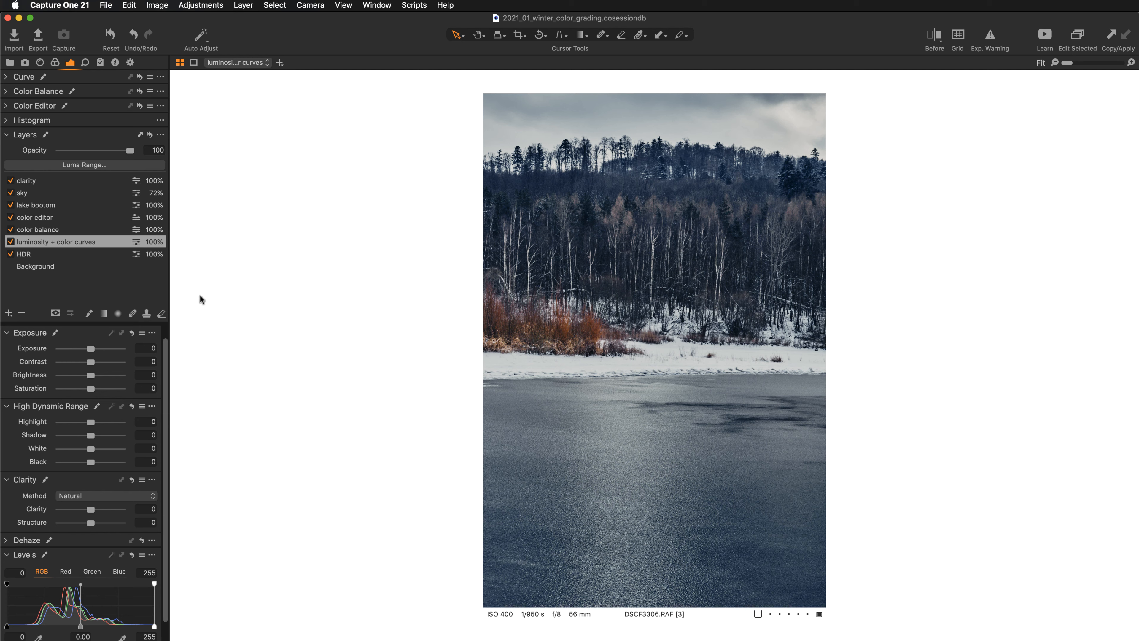
Compare the original and graded photo by sweeping the split before/after divider across the whole image.
{"action": "key", "text": "y"}
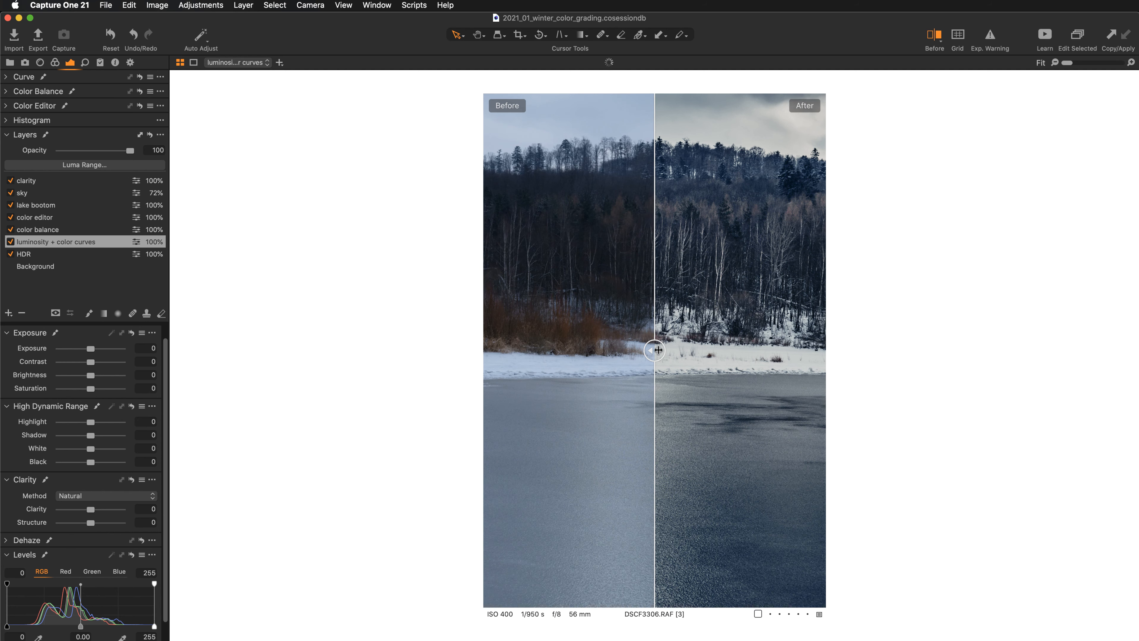
{"action": "left_click_drag", "start_coordinate": [655, 350], "coordinate": [713, 350]}
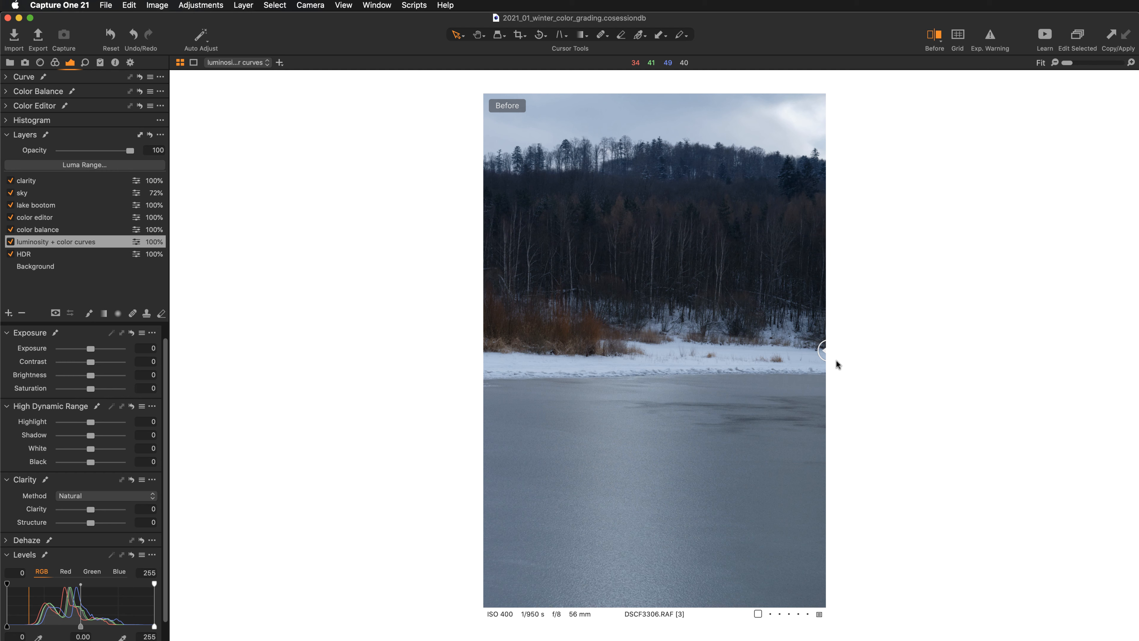
{"action": "left_click_drag", "start_coordinate": [825, 351], "coordinate": [486, 364]}
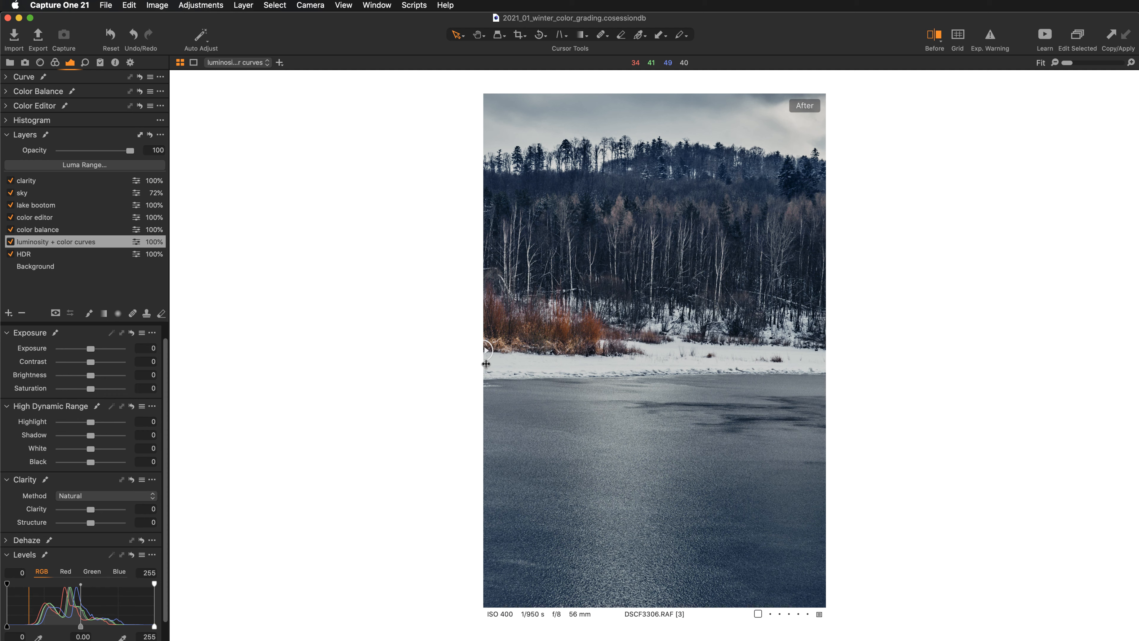
{"action": "left_click_drag", "start_coordinate": [486, 364], "coordinate": [832, 405]}
{"action": "left_click_drag", "start_coordinate": [823, 350], "coordinate": [482, 382]}
Reduce the clarity layer's Clarity to 12 and turn off the before/after comparison.
{"action": "left_click", "coordinate": [45, 181]}
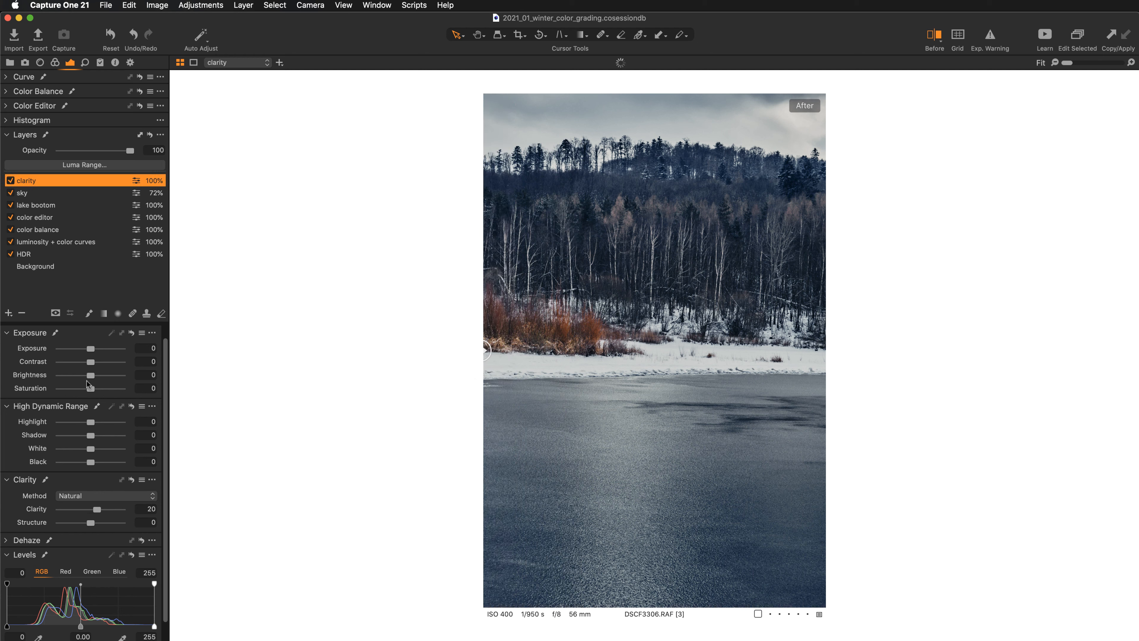
{"action": "left_click_drag", "start_coordinate": [100, 505], "coordinate": [95, 511]}
{"action": "key", "text": "y"}
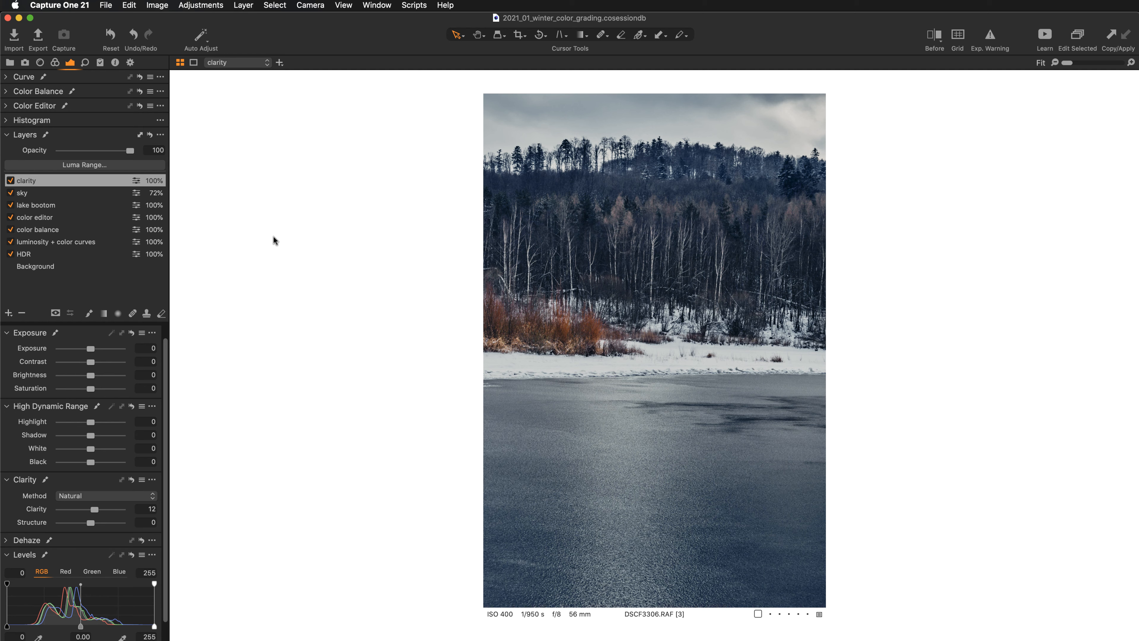
Show the browser and display the graded DSCF3306 variant together with DSCF3325 and DSCF3289.
{"action": "key", "text": "super+b"}
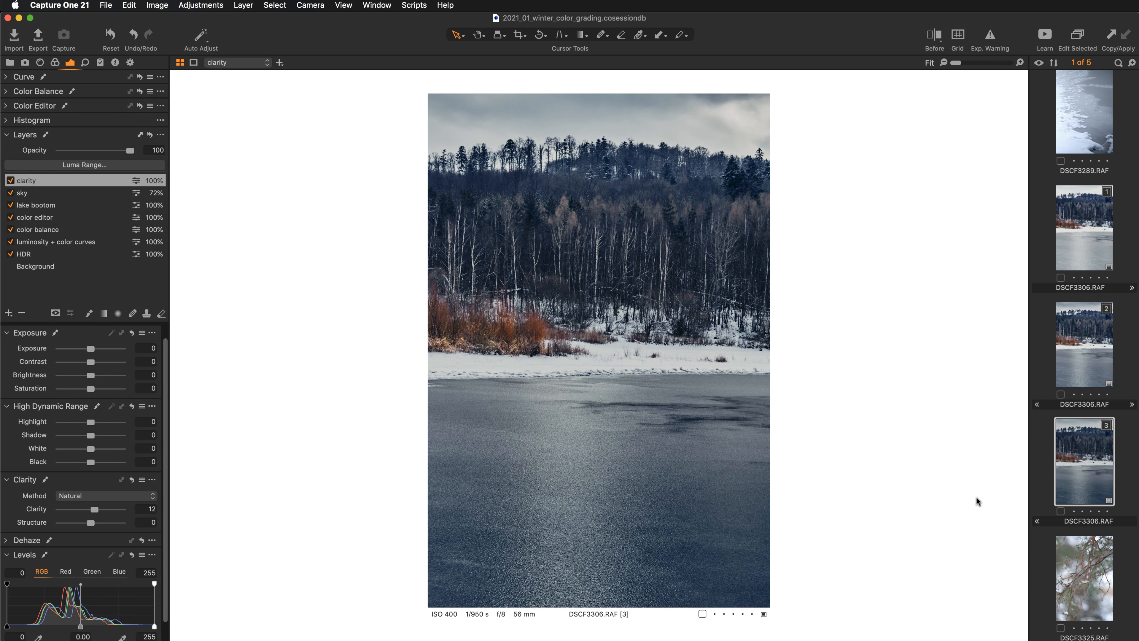
{"action": "left_click", "coordinate": [1080, 579], "text": "super"}
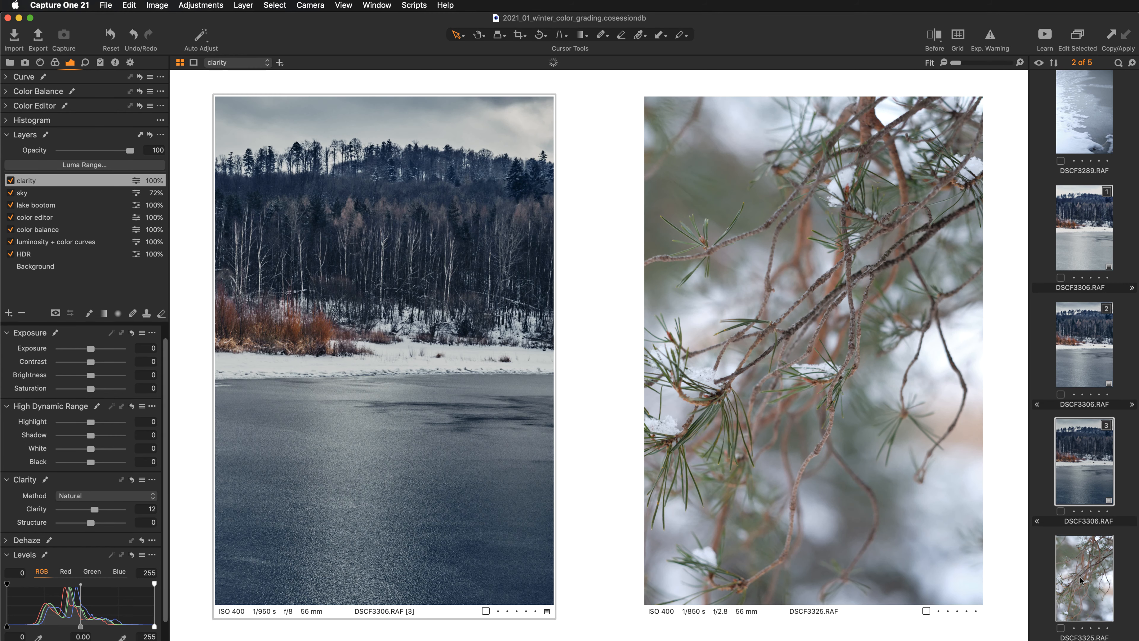
{"action": "left_click", "coordinate": [1092, 100], "text": "super"}
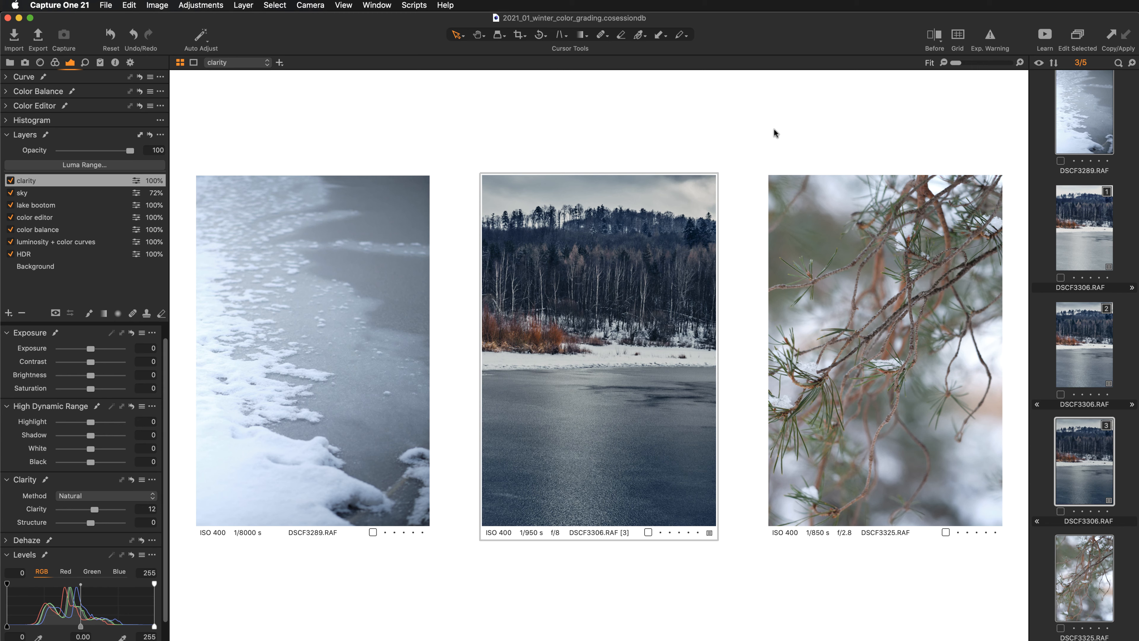
Copy the adjustments of the graded DSCF3306 variant and apply them to DSCF3289 and DSCF3325.
{"action": "left_click", "coordinate": [1108, 37]}
{"action": "left_click", "coordinate": [265, 287]}
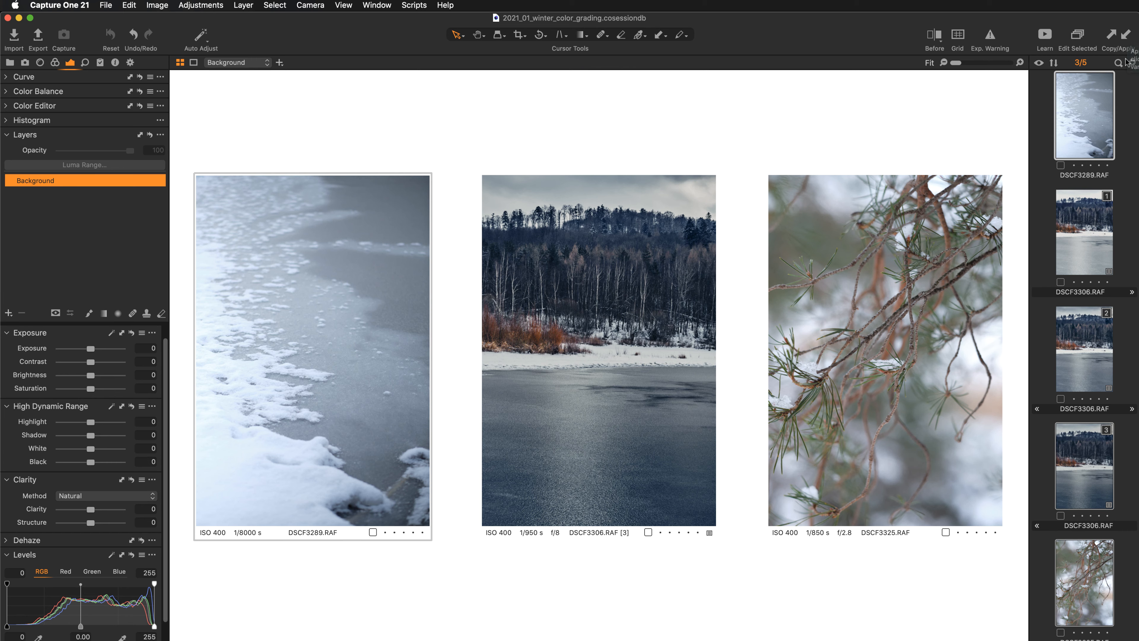
{"action": "left_click", "coordinate": [1126, 36]}
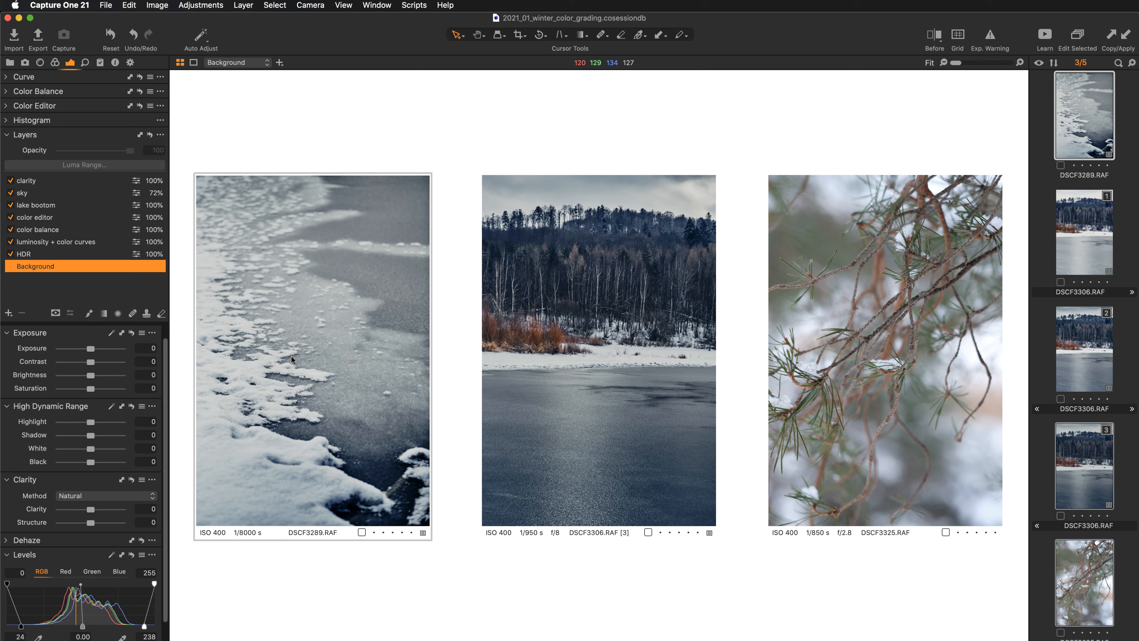
{"action": "left_click", "coordinate": [848, 357]}
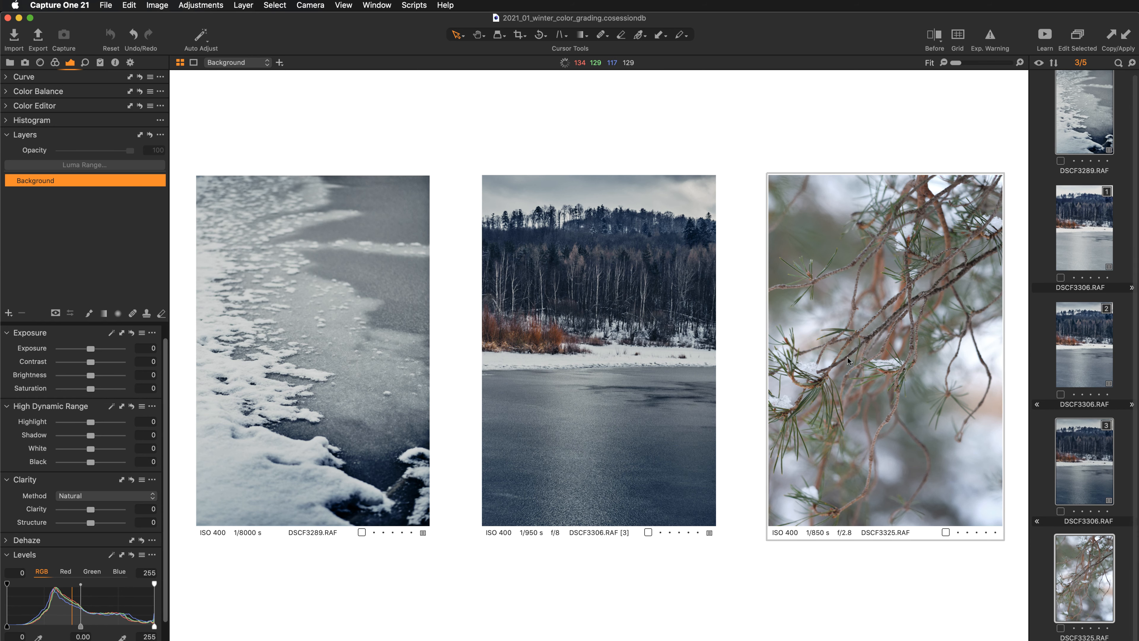
{"action": "left_click", "coordinate": [1127, 40]}
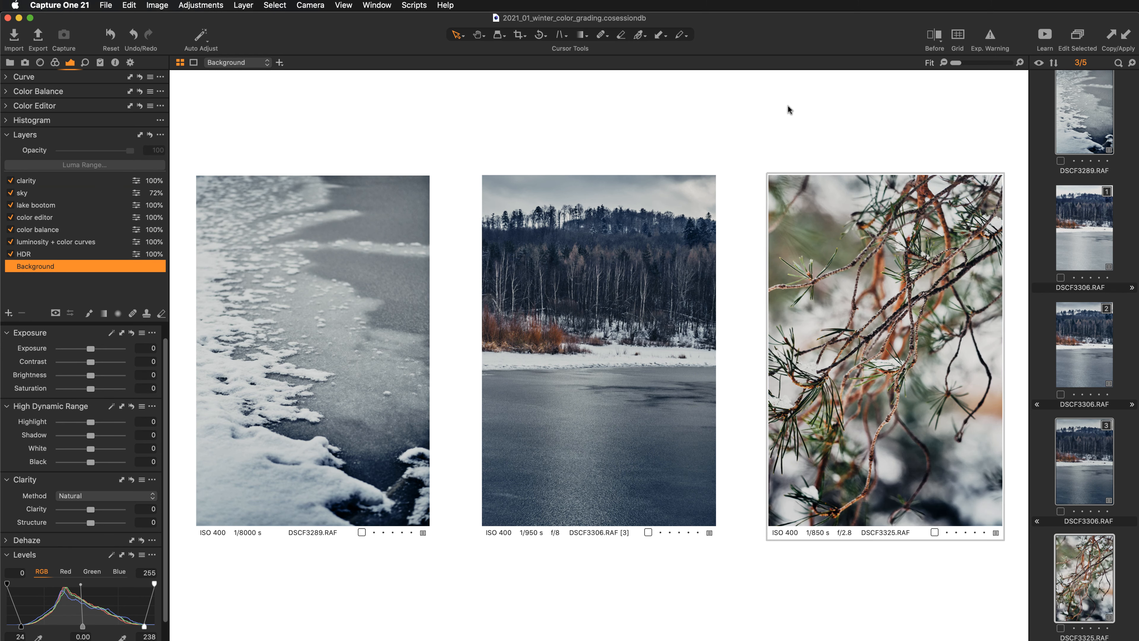
View DSCF3325 on its own and set the RGB Levels midtone to 0.09 on its Background layer.
{"action": "left_click", "coordinate": [1043, 545]}
{"action": "left_click", "coordinate": [1070, 553]}
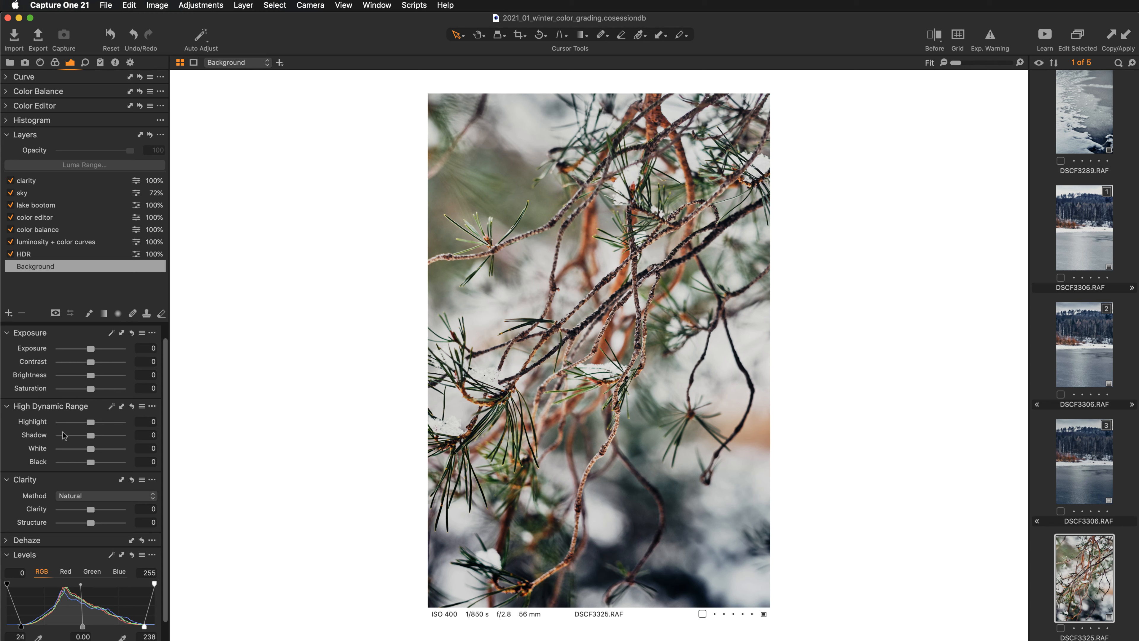
{"action": "scroll", "coordinate": [85, 328], "scroll_direction": "down", "scroll_amount": 2}
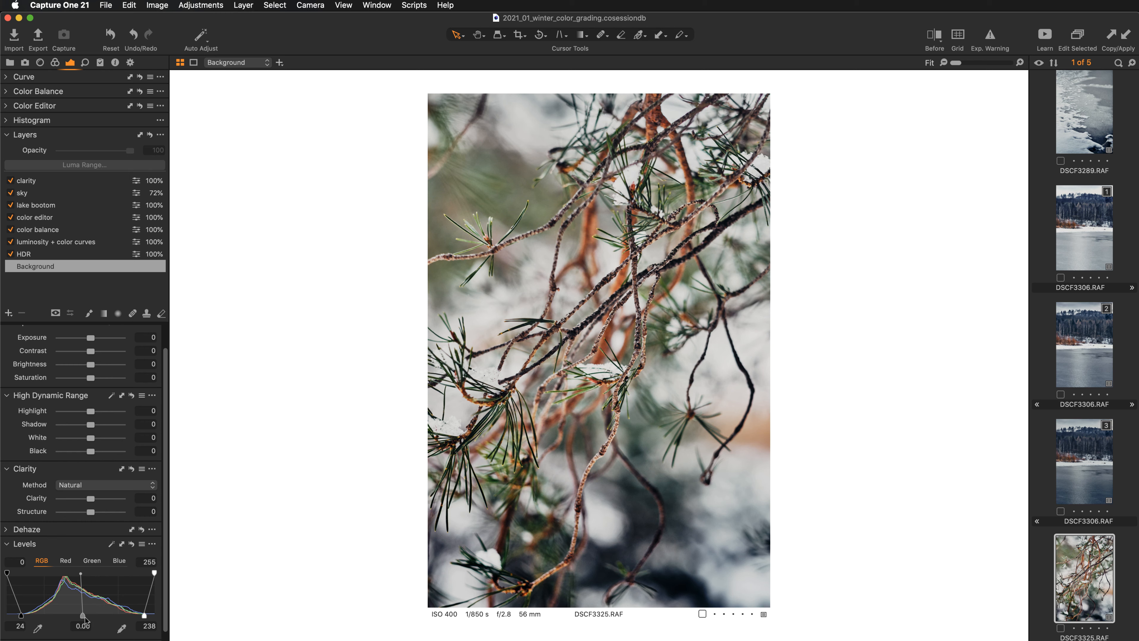
{"action": "left_click_drag", "start_coordinate": [82, 618], "coordinate": [75, 618]}
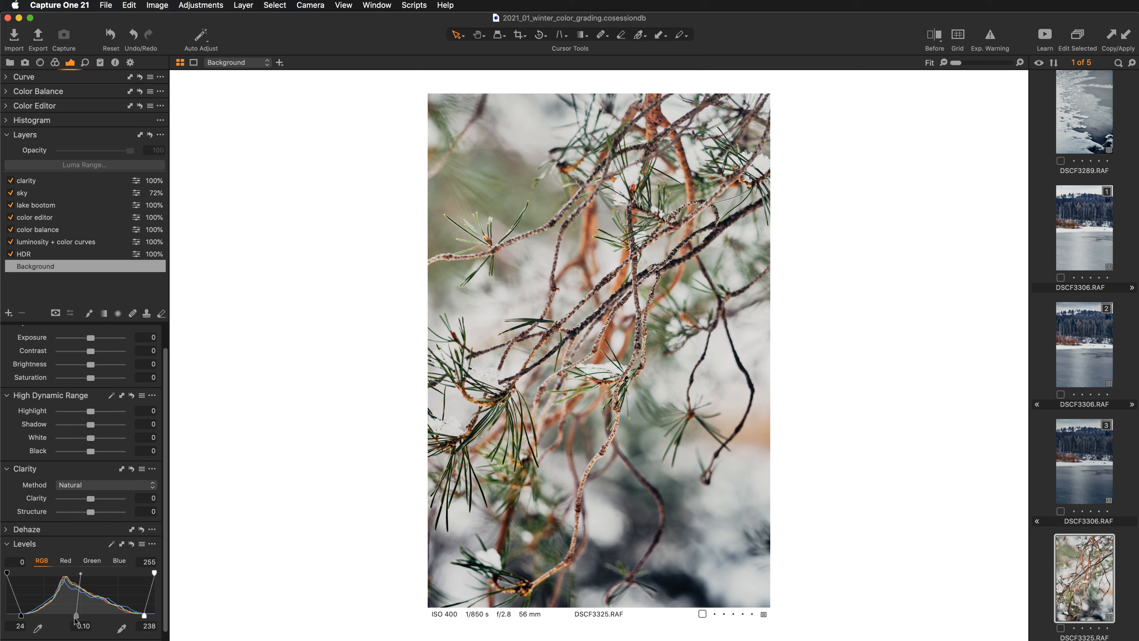
{"action": "left_click_drag", "start_coordinate": [74, 619], "coordinate": [78, 618]}
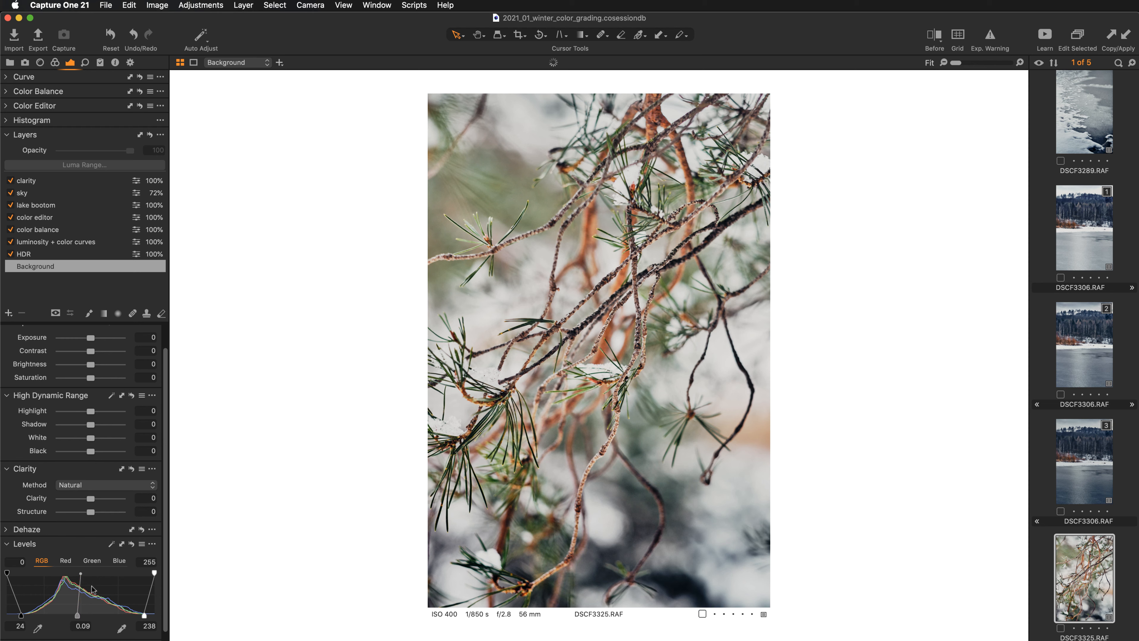
Select DSCF3325's color editor layer, add the Color Editor to the Color tools, float it beside the photo and show its Advanced mode.
{"action": "left_click", "coordinate": [53, 217]}
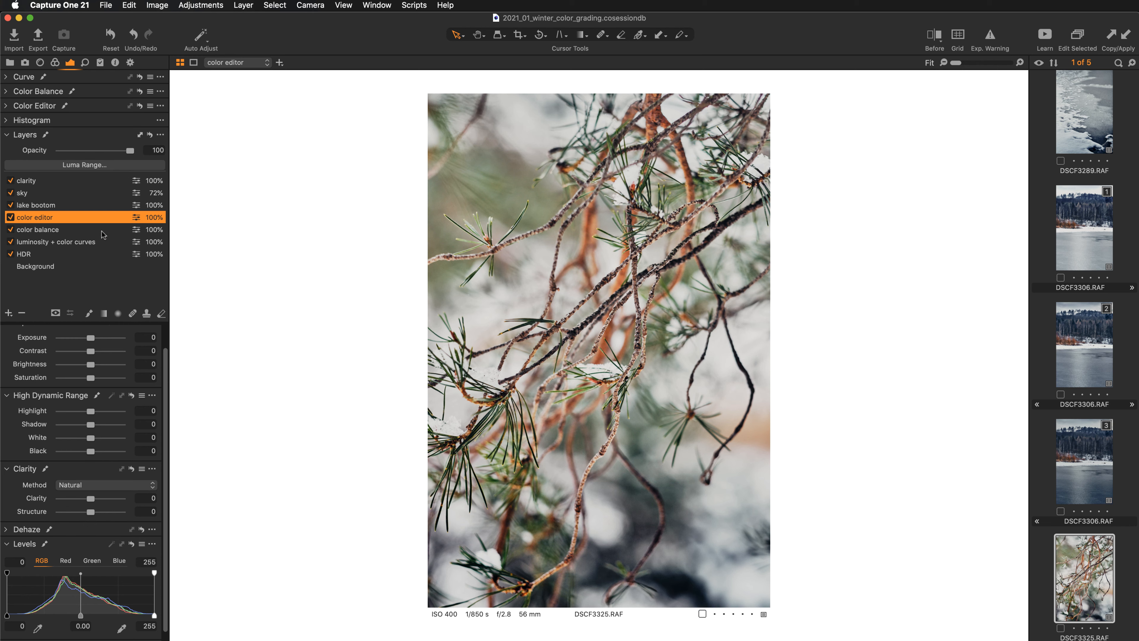
{"action": "left_click", "coordinate": [54, 63]}
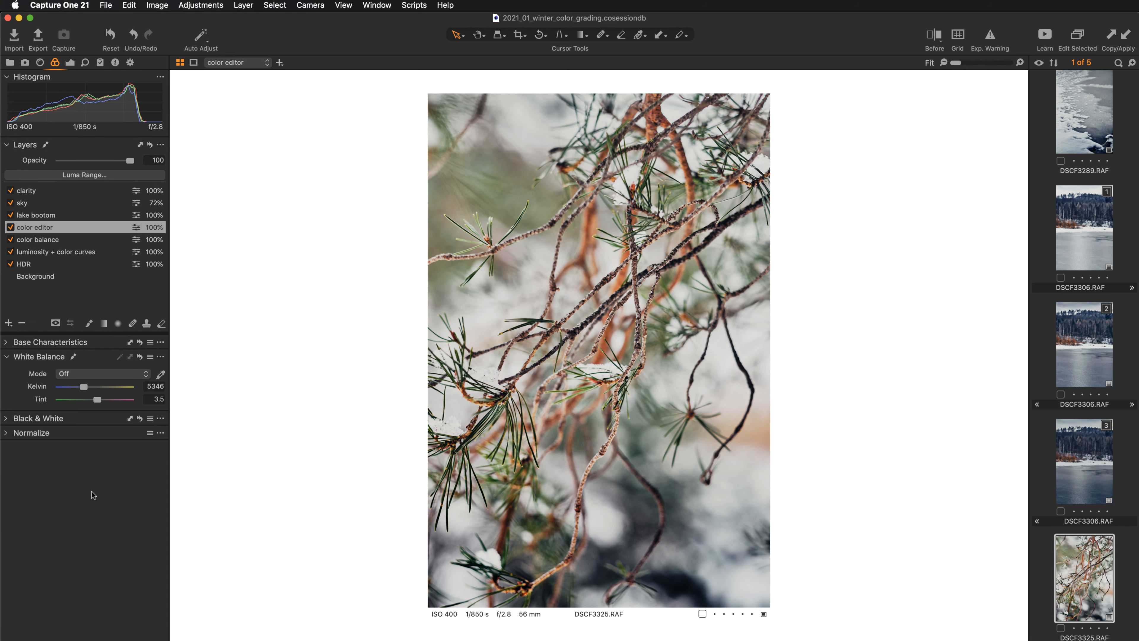
{"action": "right_click", "coordinate": [87, 472]}
{"action": "mouse_move", "coordinate": [114, 479]}
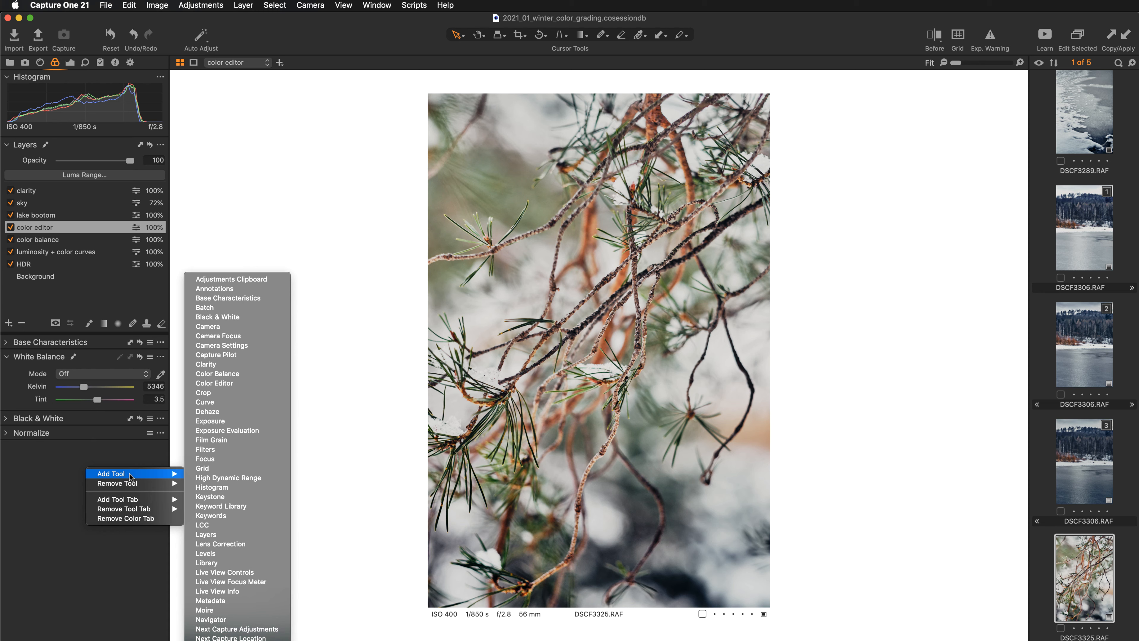
{"action": "left_click", "coordinate": [219, 382]}
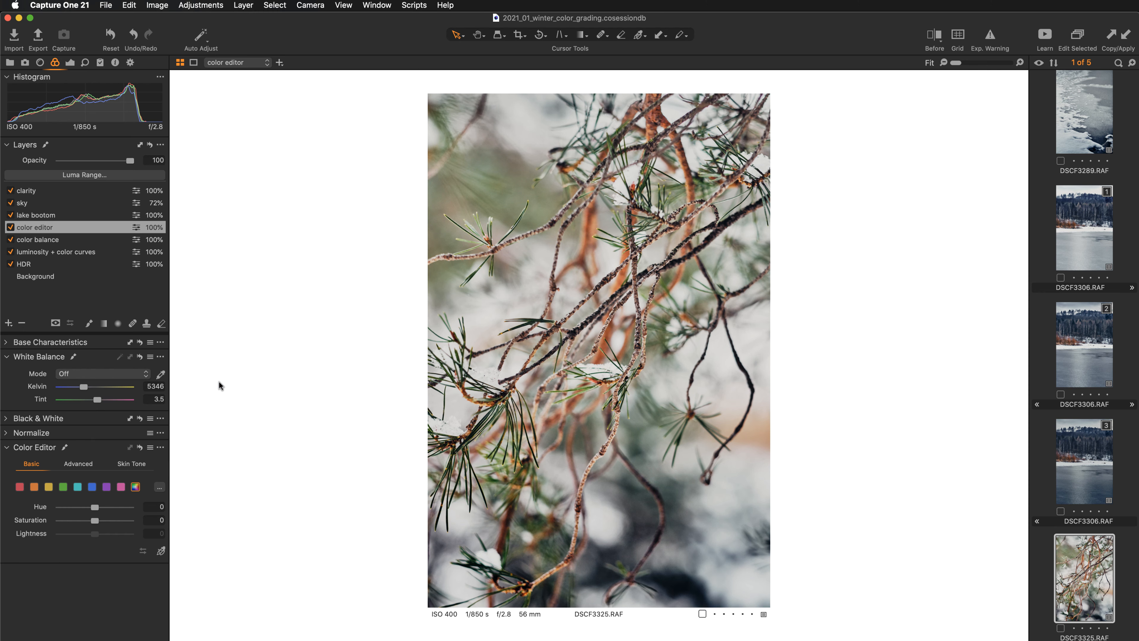
{"action": "left_click_drag", "start_coordinate": [30, 451], "coordinate": [303, 166]}
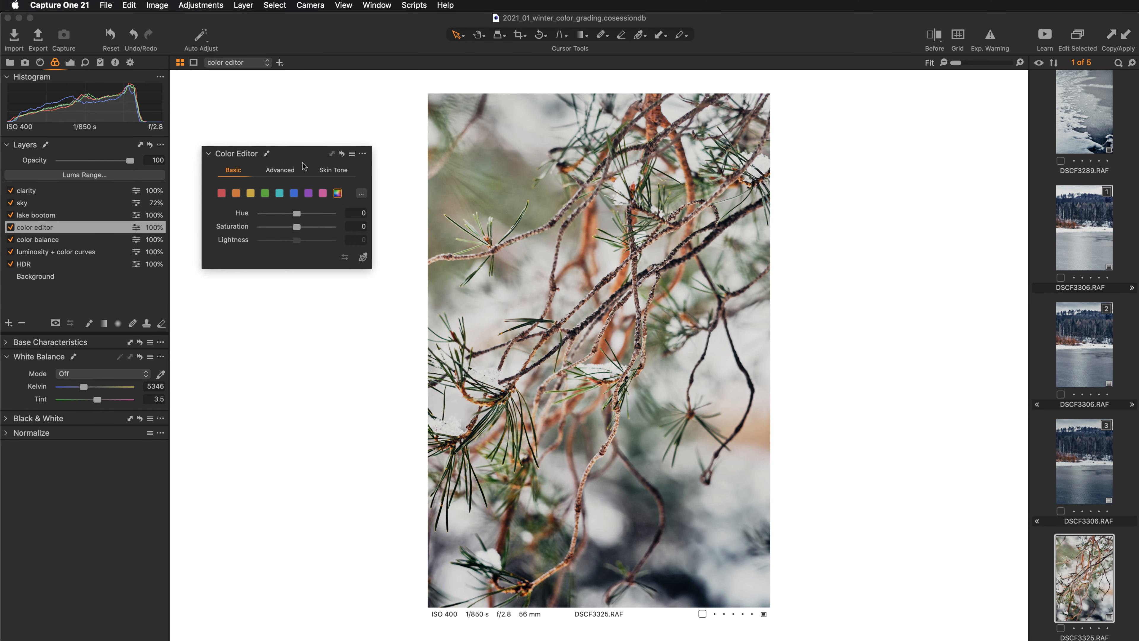
{"action": "left_click", "coordinate": [277, 170]}
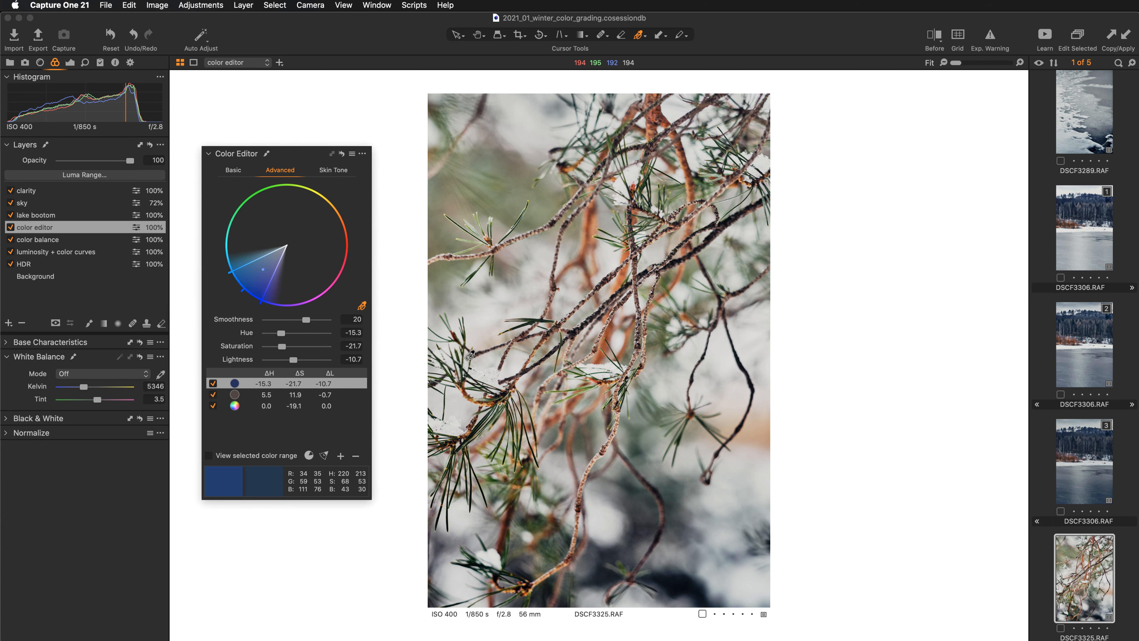
Sample the green of the pine needles as a new color range on the color editor layer and extend it across all saturations.
{"action": "key", "text": "super+plus"}
{"action": "key", "text": "super+plus"}
{"action": "left_click", "coordinate": [463, 518]}
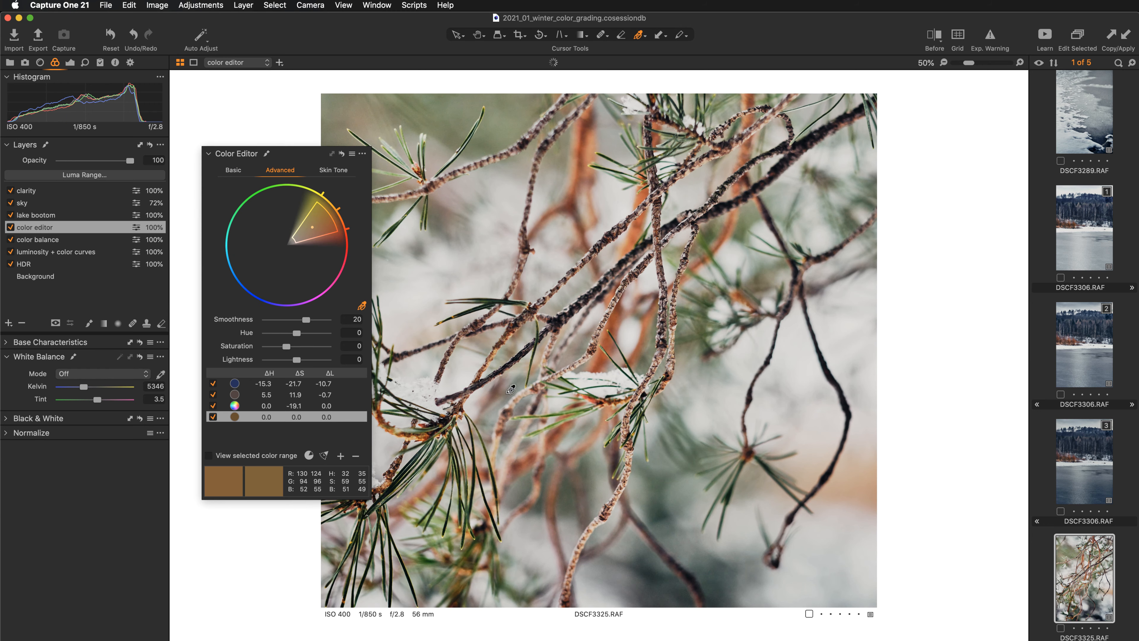
{"action": "key", "text": "super+z"}
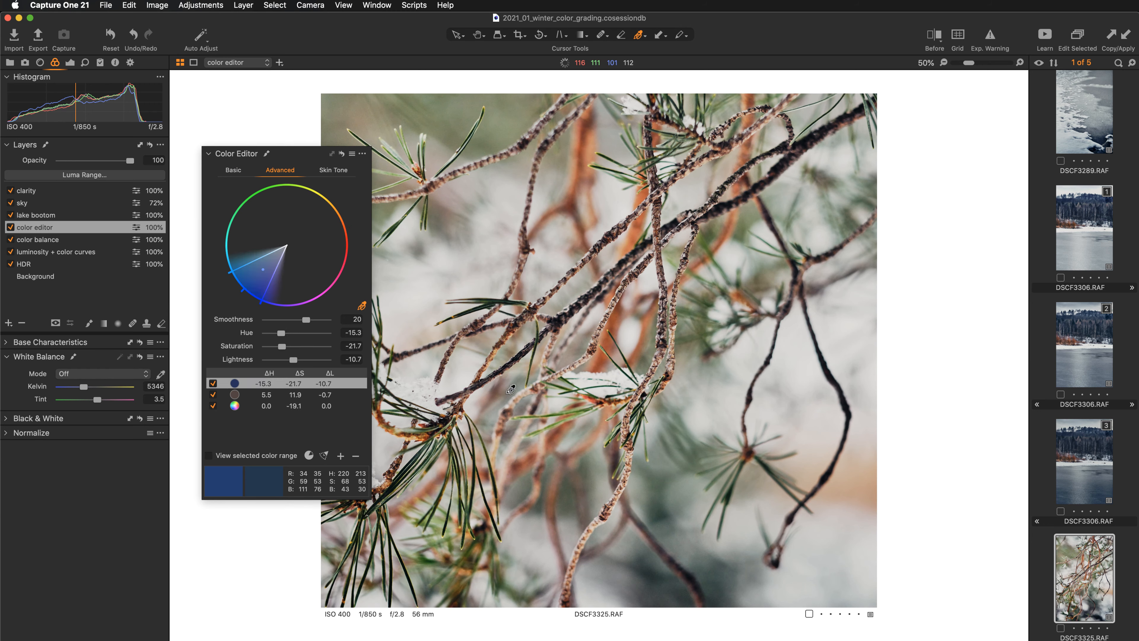
{"action": "left_click", "coordinate": [480, 37]}
{"action": "scroll", "coordinate": [486, 358], "scroll_direction": "down", "scroll_amount": 5}
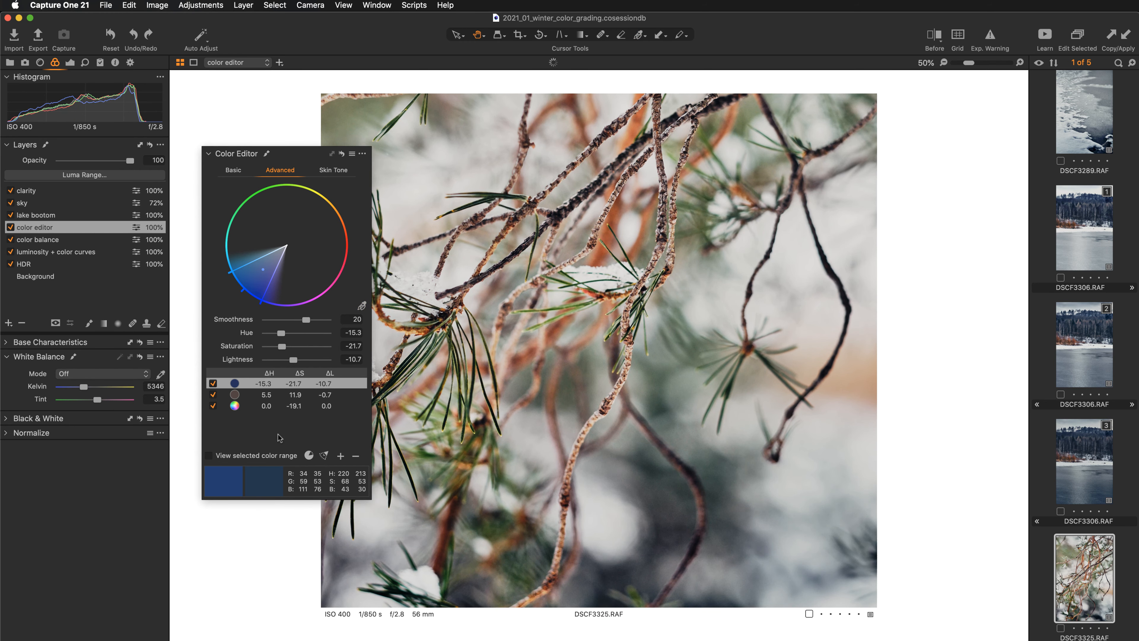
{"action": "left_click", "coordinate": [362, 306]}
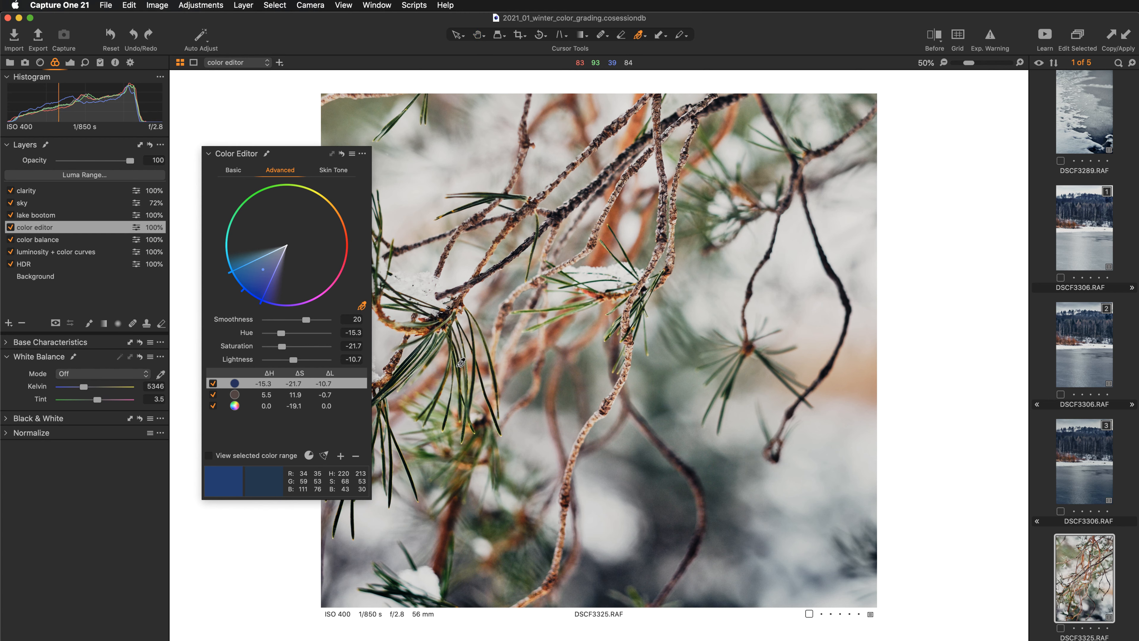
{"action": "left_click", "coordinate": [436, 405]}
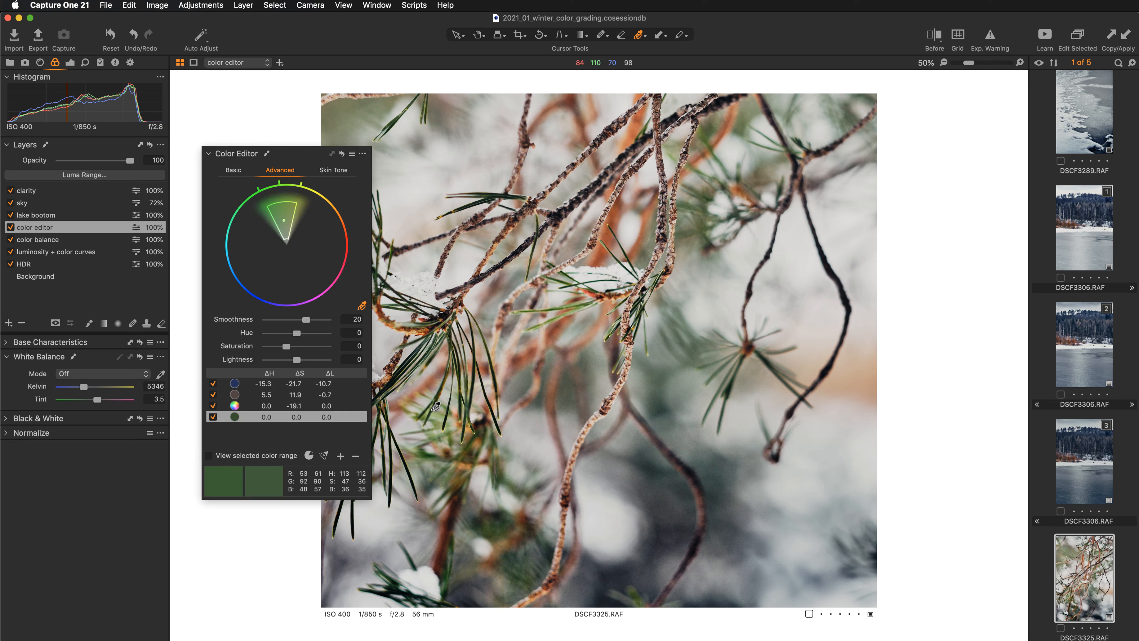
{"action": "left_click", "coordinate": [324, 458]}
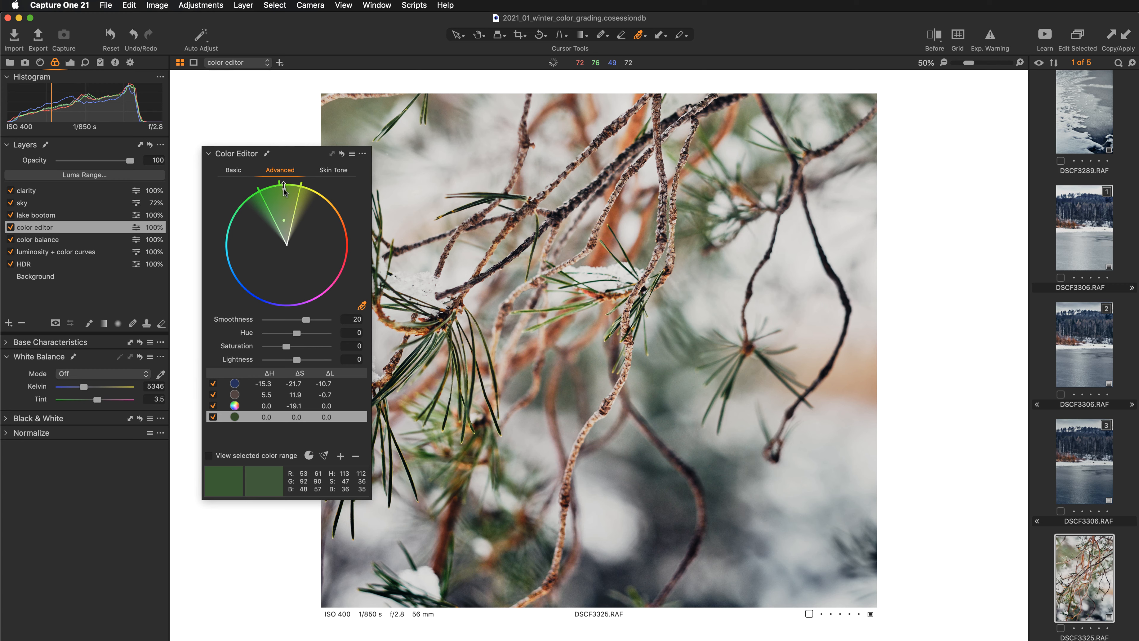
Move the Color Editor clear of the photo and display DSCF3289, DSCF3306 variant 3 and DSCF3325 side by side, fitted to view.
{"action": "left_click_drag", "start_coordinate": [310, 158], "coordinate": [276, 133]}
{"action": "key", "text": "super+minus"}
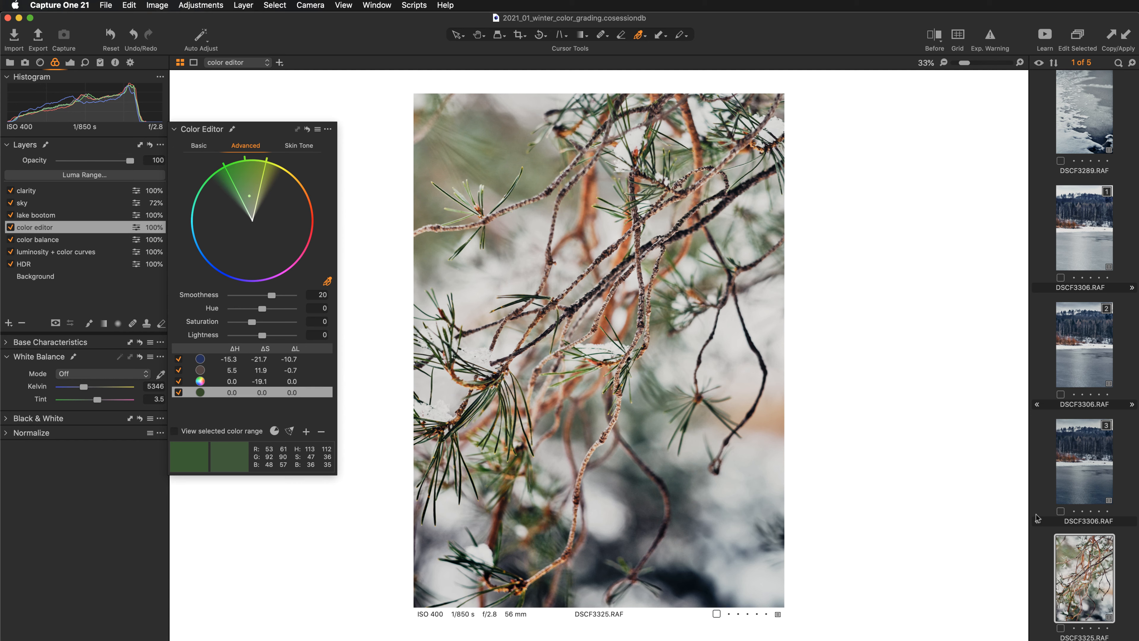
{"action": "left_click", "coordinate": [1090, 481], "text": "super"}
{"action": "left_click", "coordinate": [1079, 116], "text": "super"}
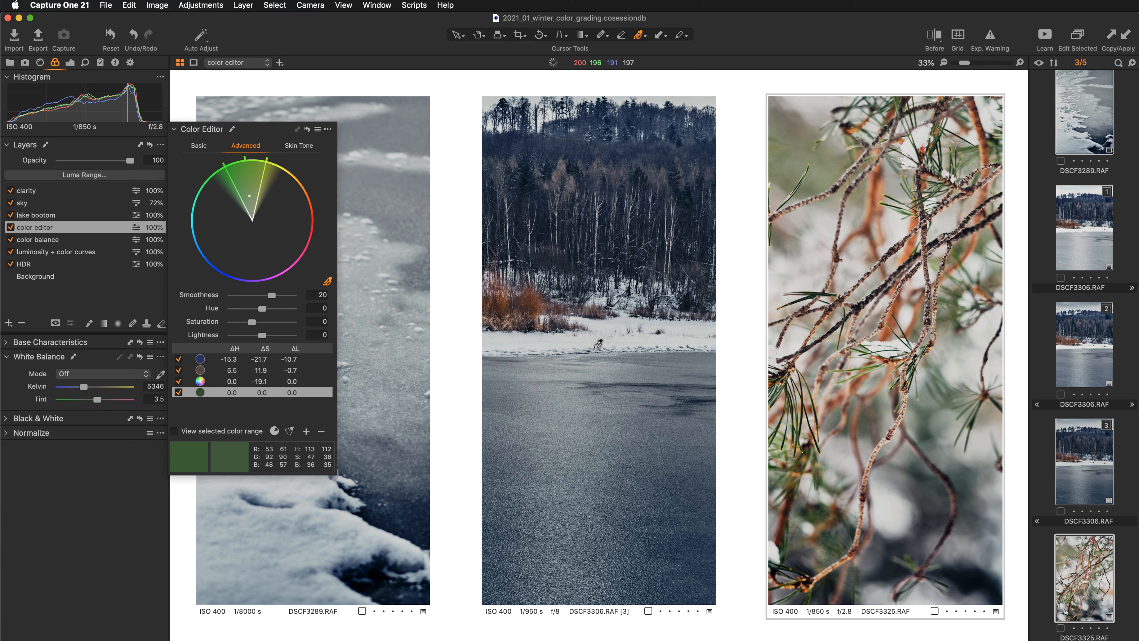
{"action": "double_click", "coordinate": [593, 347], "text": "shift"}
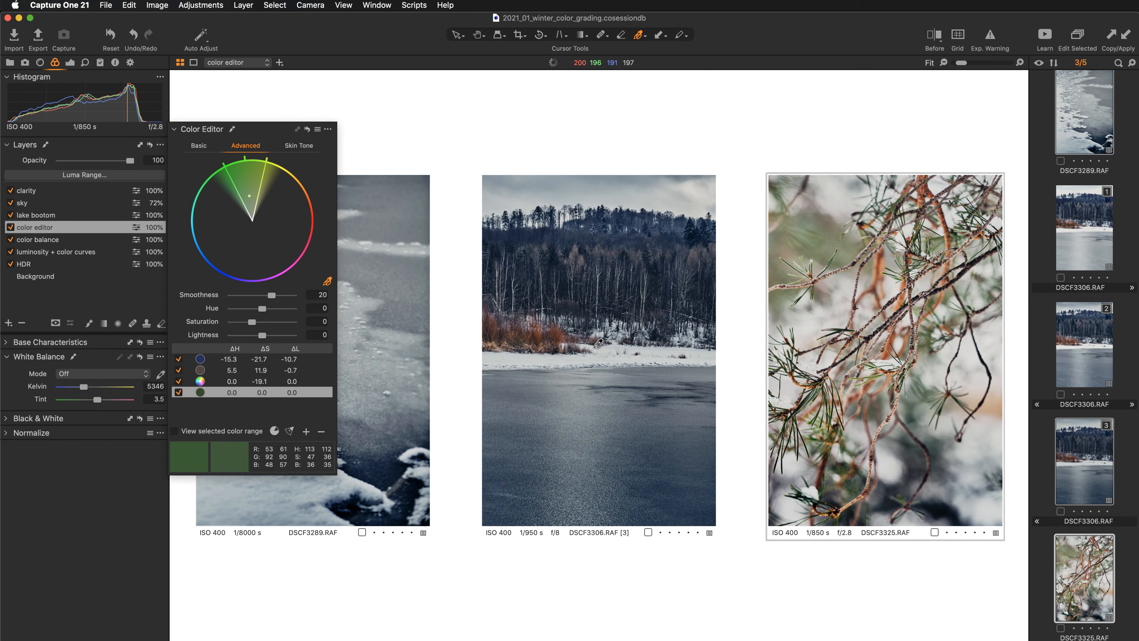
Move the Color Editor higher and shift the green range's Hue to 17.2 for DSCF3325.
{"action": "left_click_drag", "start_coordinate": [258, 129], "coordinate": [264, 79]}
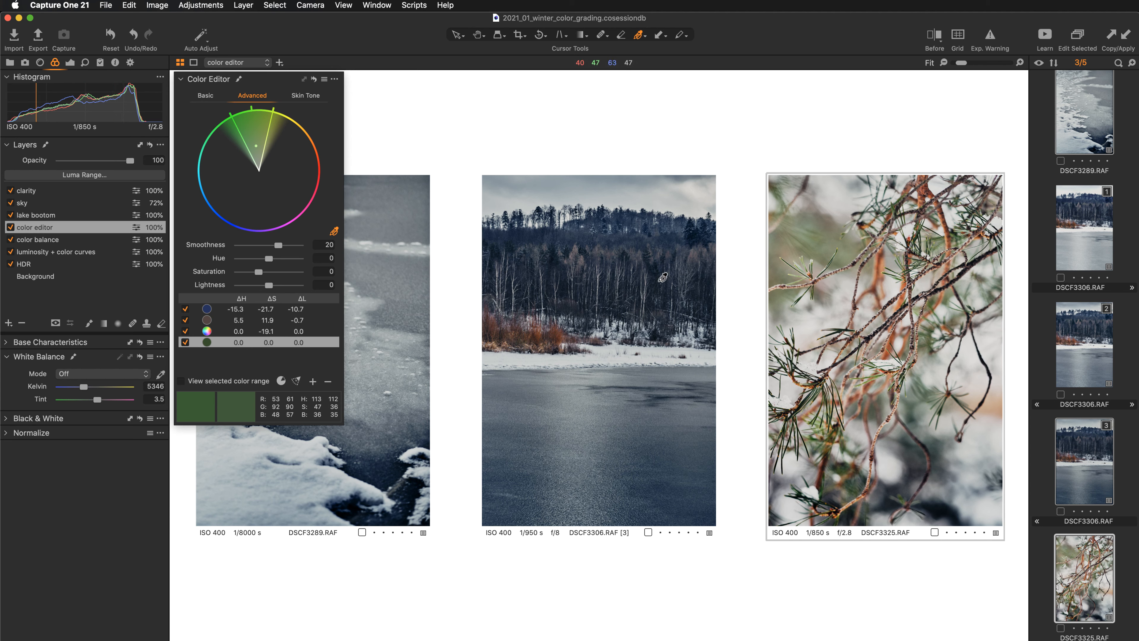
{"action": "left_click_drag", "start_coordinate": [272, 258], "coordinate": [240, 259]}
{"action": "left_click_drag", "start_coordinate": [240, 259], "coordinate": [285, 259]}
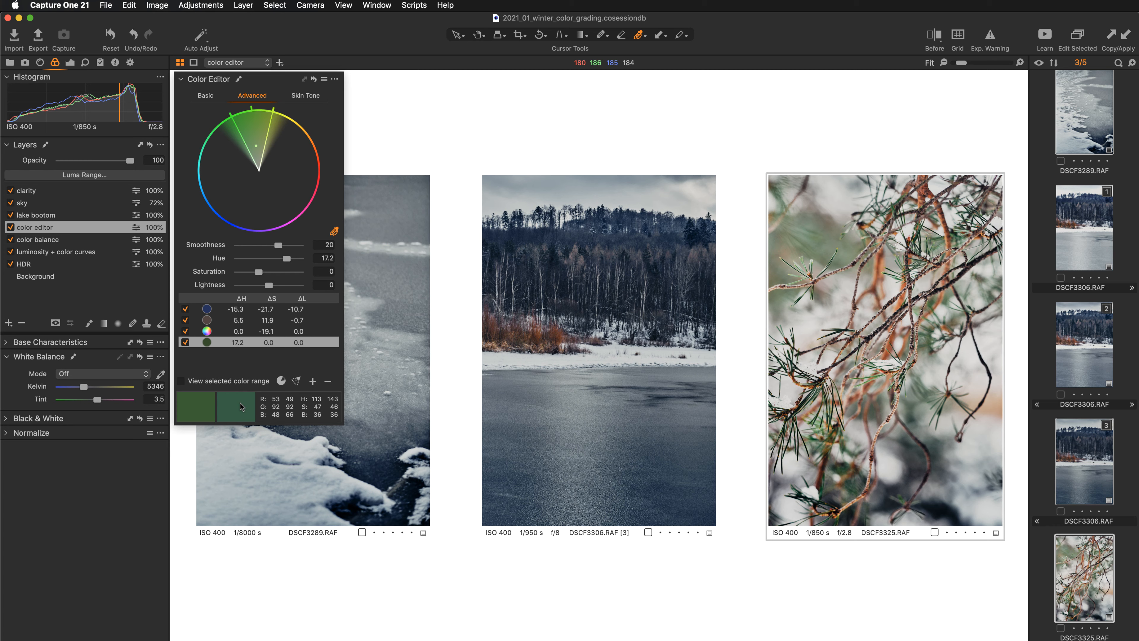
Check the pine needles in DSCF3325 and set the green range's Saturation to -29.2 and Lightness to 3.3.
{"action": "key", "text": "super+plus"}
{"action": "key", "text": "super+plus"}
{"action": "key", "text": "super+plus"}
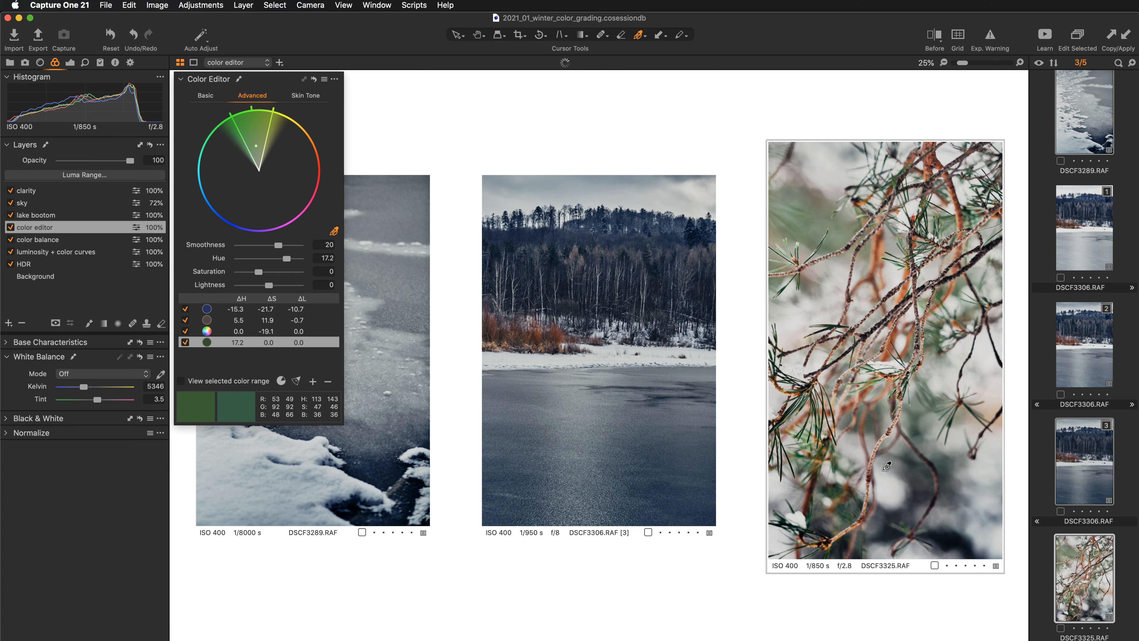
{"action": "left_click", "coordinate": [478, 35]}
{"action": "left_click_drag", "start_coordinate": [851, 351], "coordinate": [902, 437]}
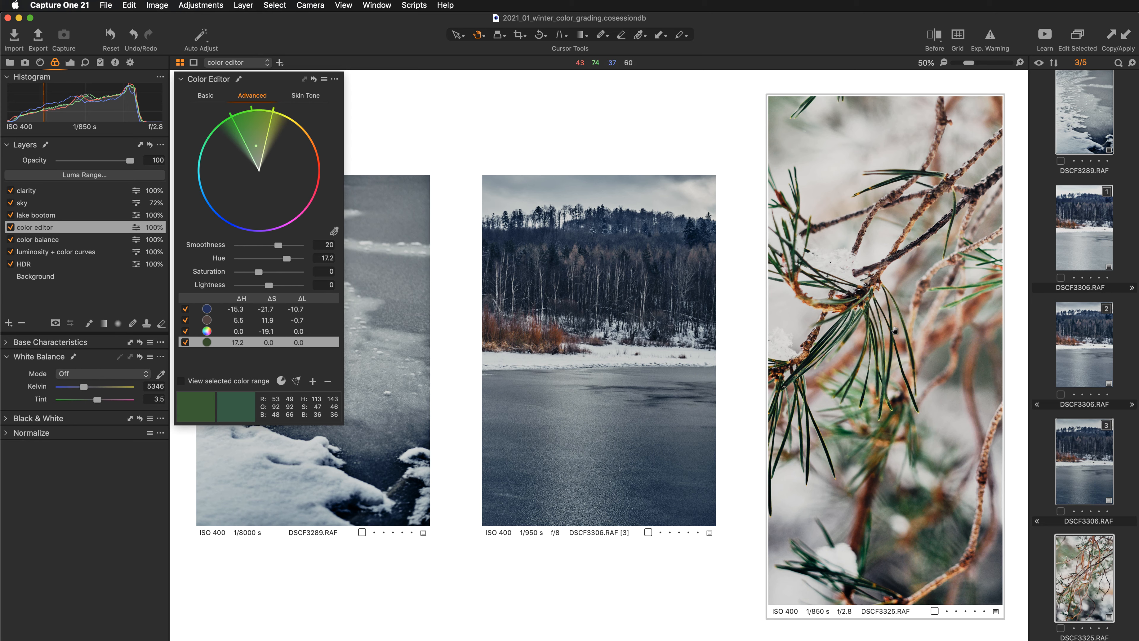
{"action": "left_click_drag", "start_coordinate": [838, 399], "coordinate": [866, 373]}
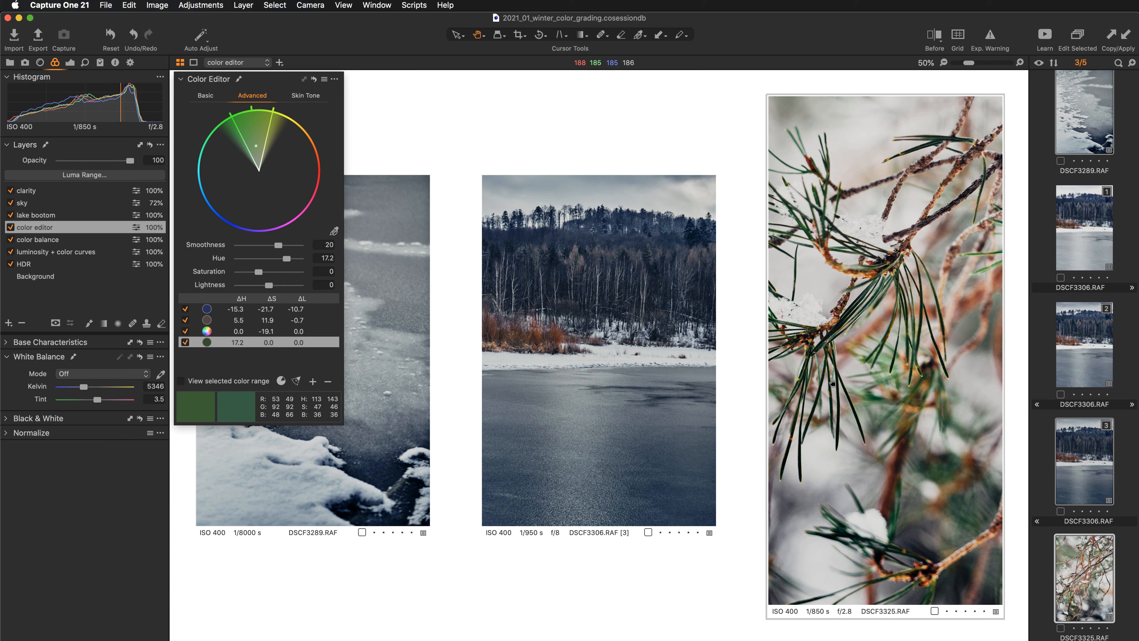
{"action": "left_click", "coordinate": [220, 344]}
{"action": "left_click_drag", "start_coordinate": [257, 270], "coordinate": [248, 272]}
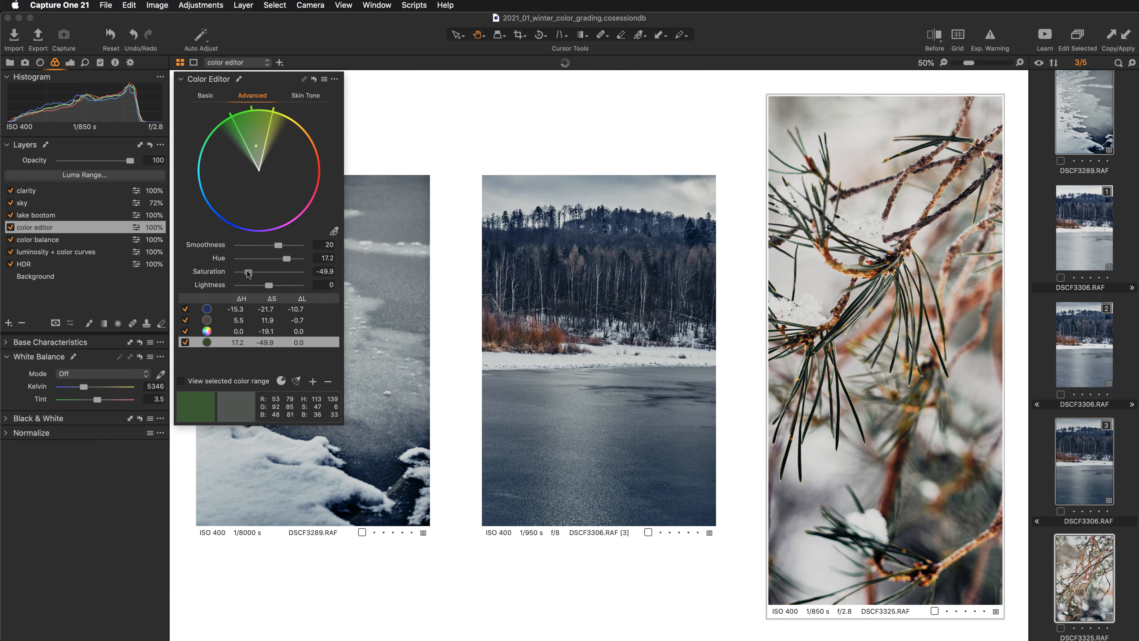
{"action": "left_click", "coordinate": [905, 315]}
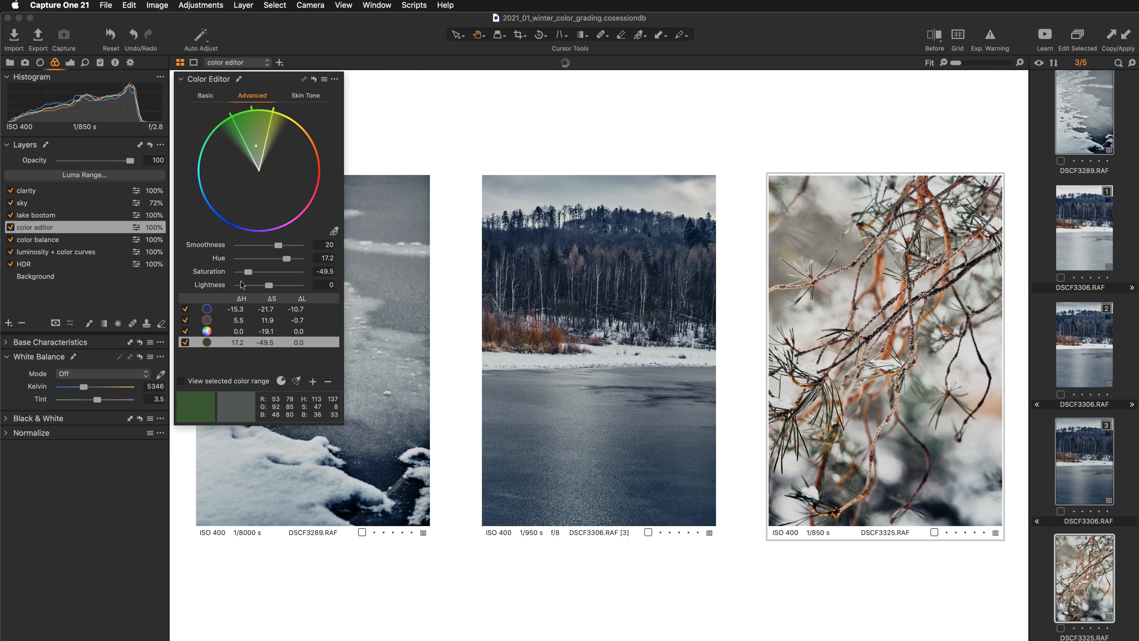
{"action": "left_click_drag", "start_coordinate": [250, 272], "coordinate": [271, 286]}
{"action": "left_click_drag", "start_coordinate": [274, 79], "coordinate": [307, 83]}
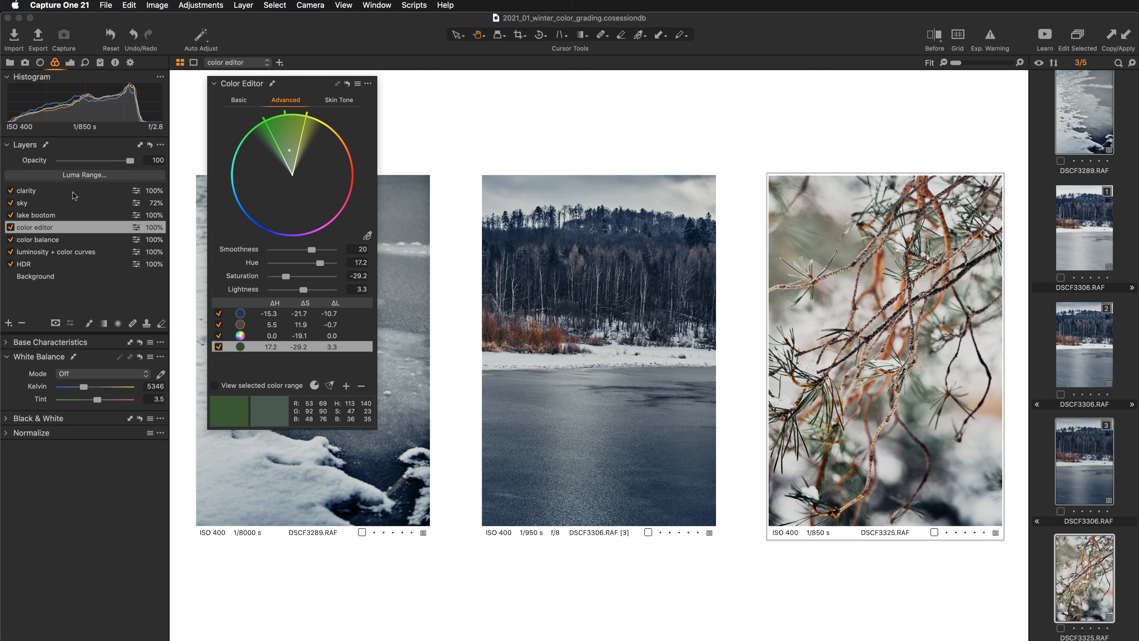
Switch off the sky layer of DSCF3325 to judge its effect and delete that layer.
{"action": "left_click", "coordinate": [58, 204]}
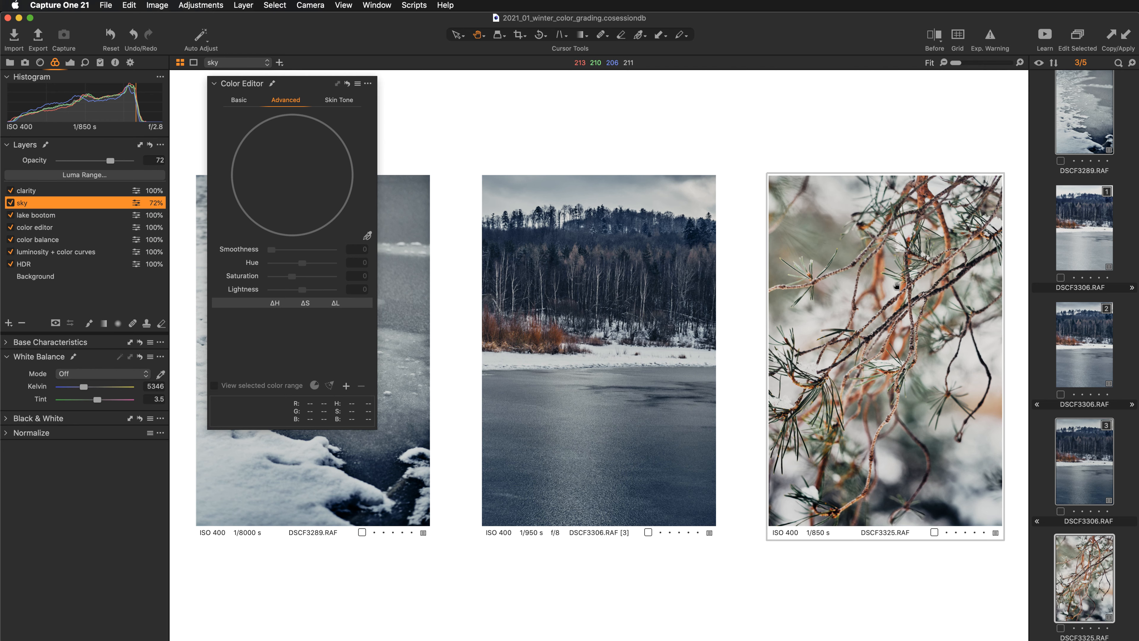
{"action": "left_click", "coordinate": [10, 204]}
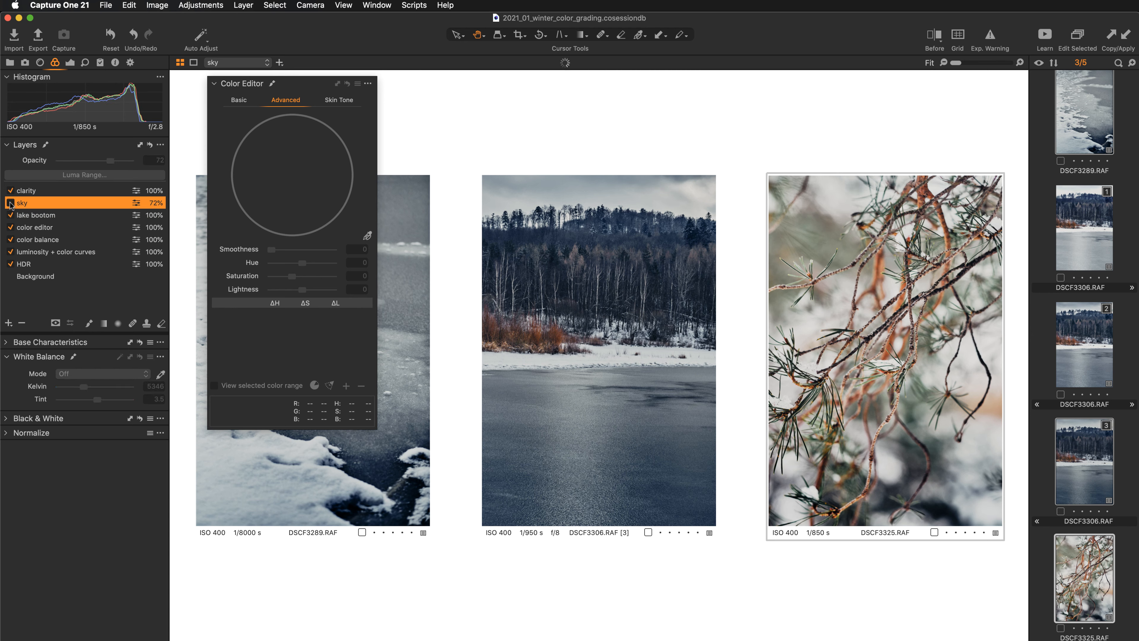
{"action": "left_click", "coordinate": [22, 323]}
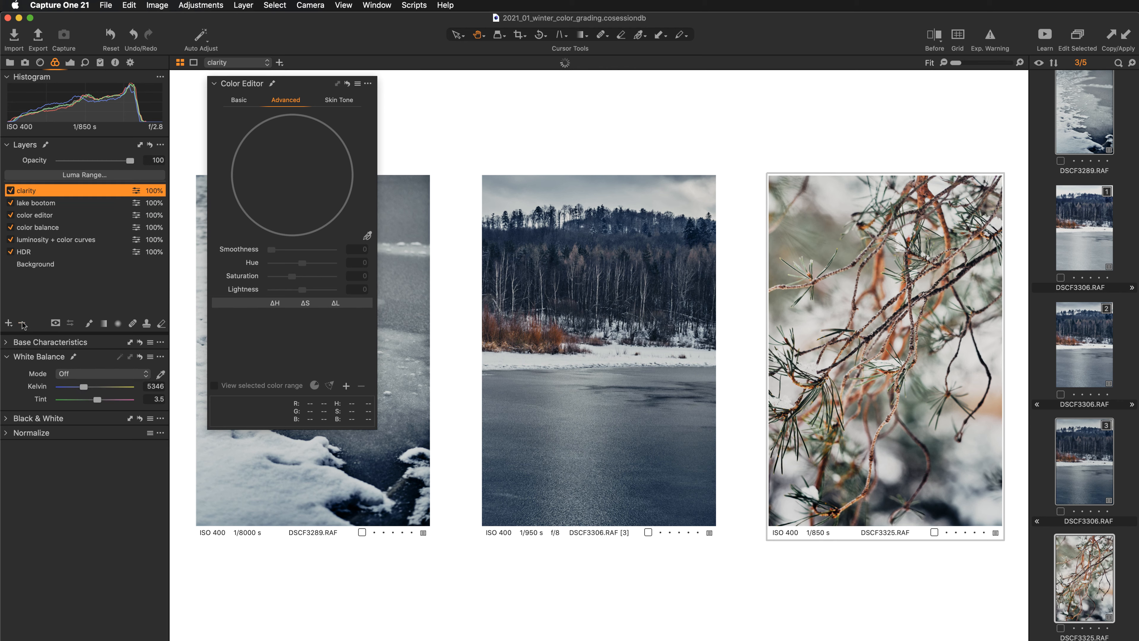
Compare DSCF3325 with and without the lake bootom layer and leave that layer switched off.
{"action": "left_click", "coordinate": [52, 205]}
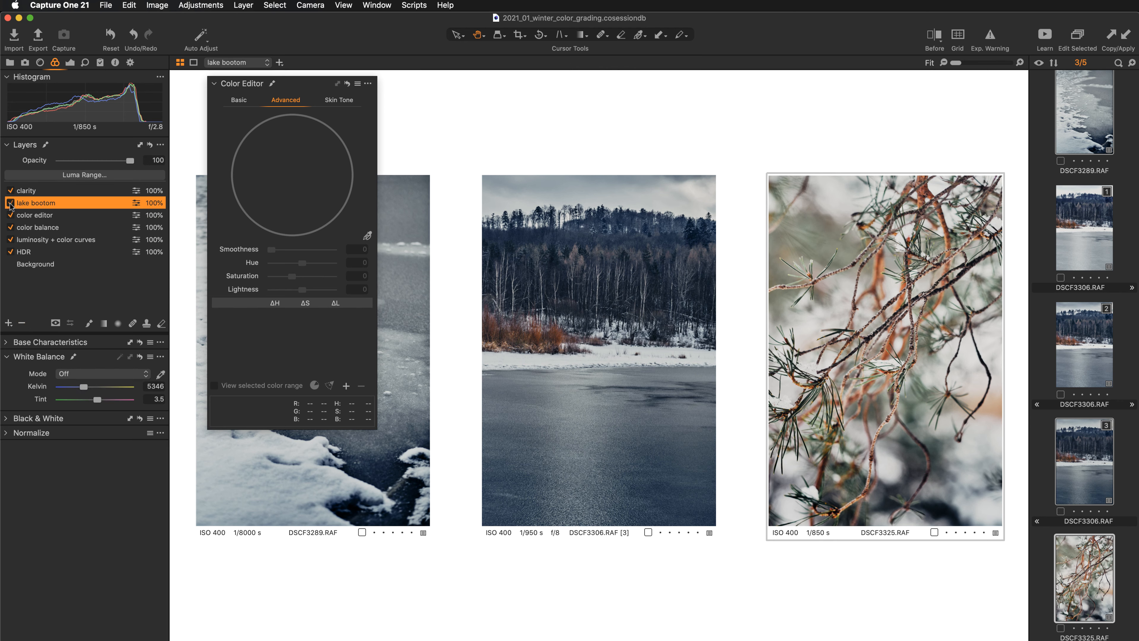
{"action": "left_click", "coordinate": [10, 204]}
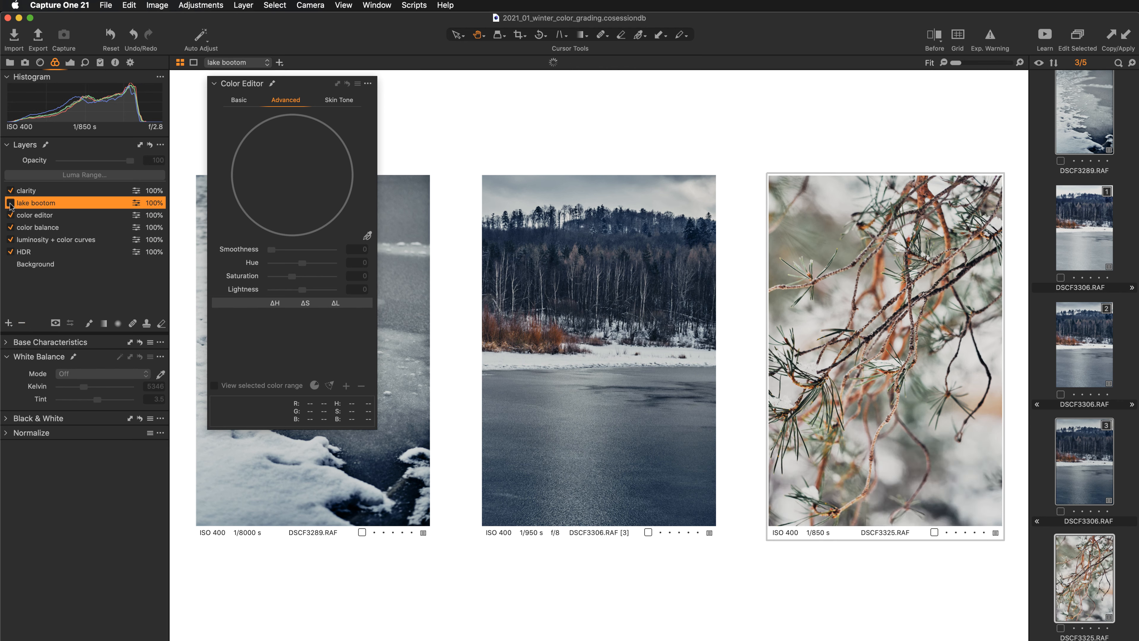
{"action": "left_click", "coordinate": [10, 203]}
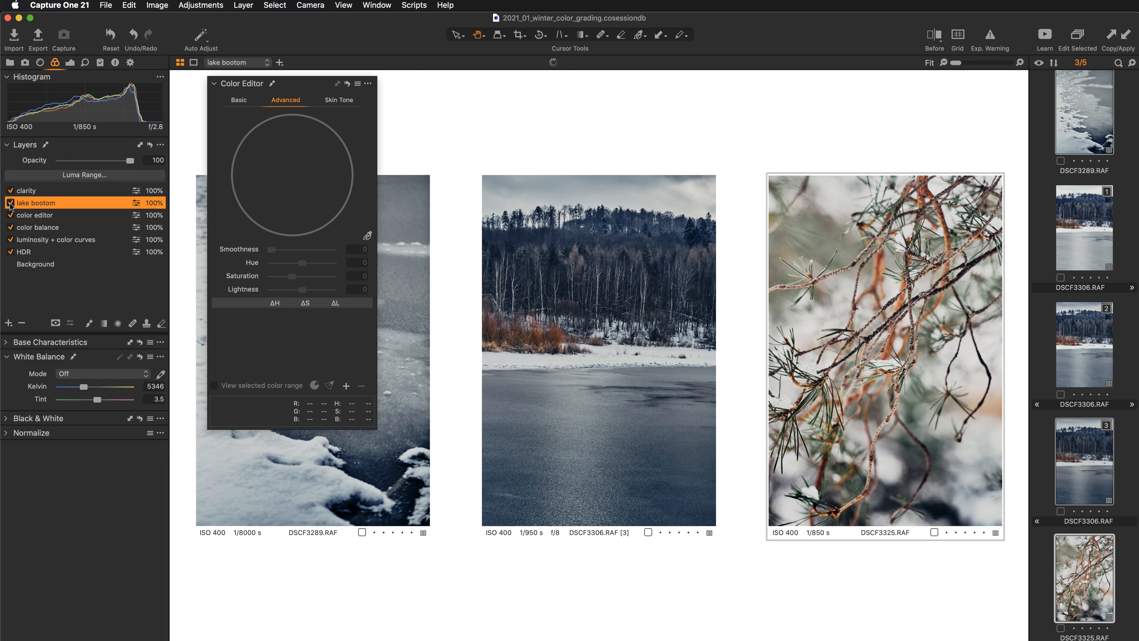
{"action": "left_click", "coordinate": [10, 204]}
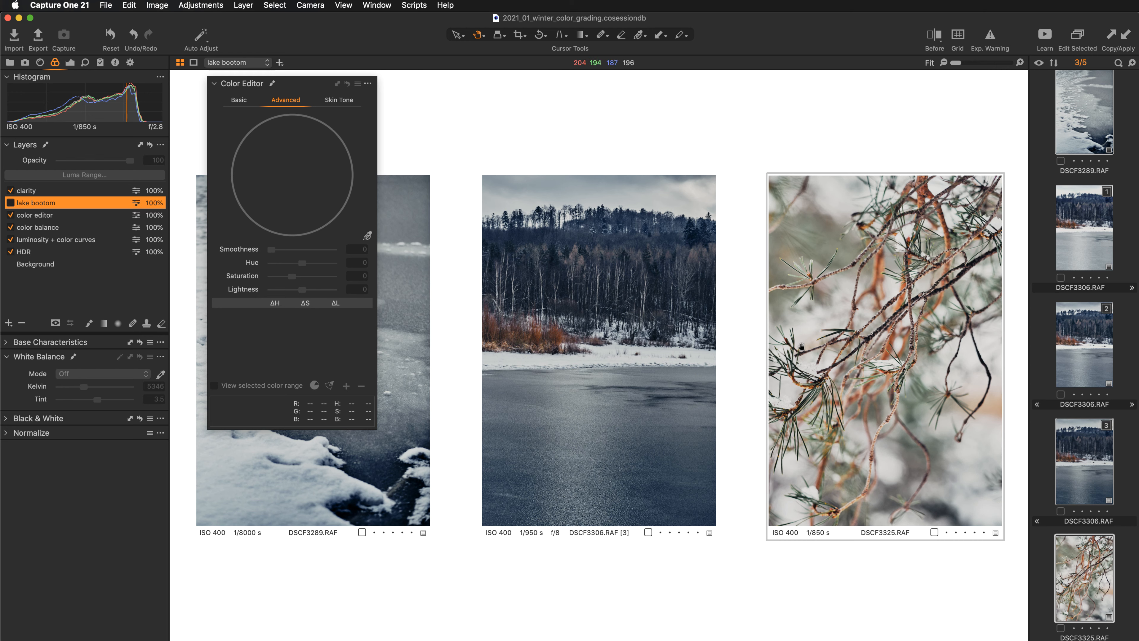
On the luminosity + color curves layer, lower the RGB curve's shadow point and pull its upper midtones down slightly.
{"action": "left_click", "coordinate": [53, 242]}
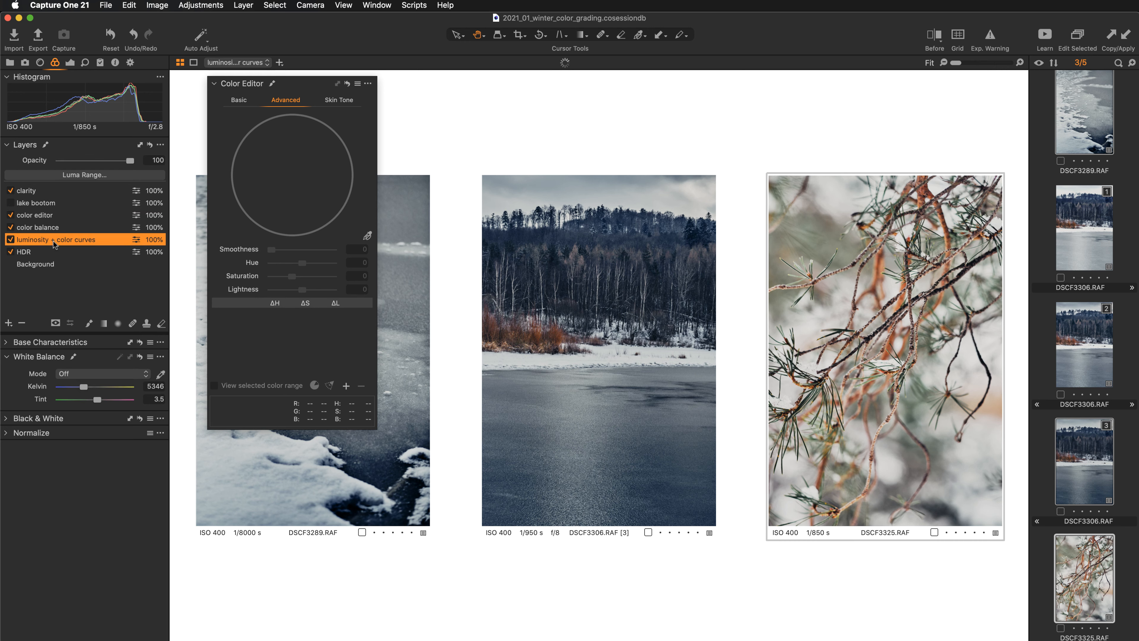
{"action": "left_click", "coordinate": [278, 83]}
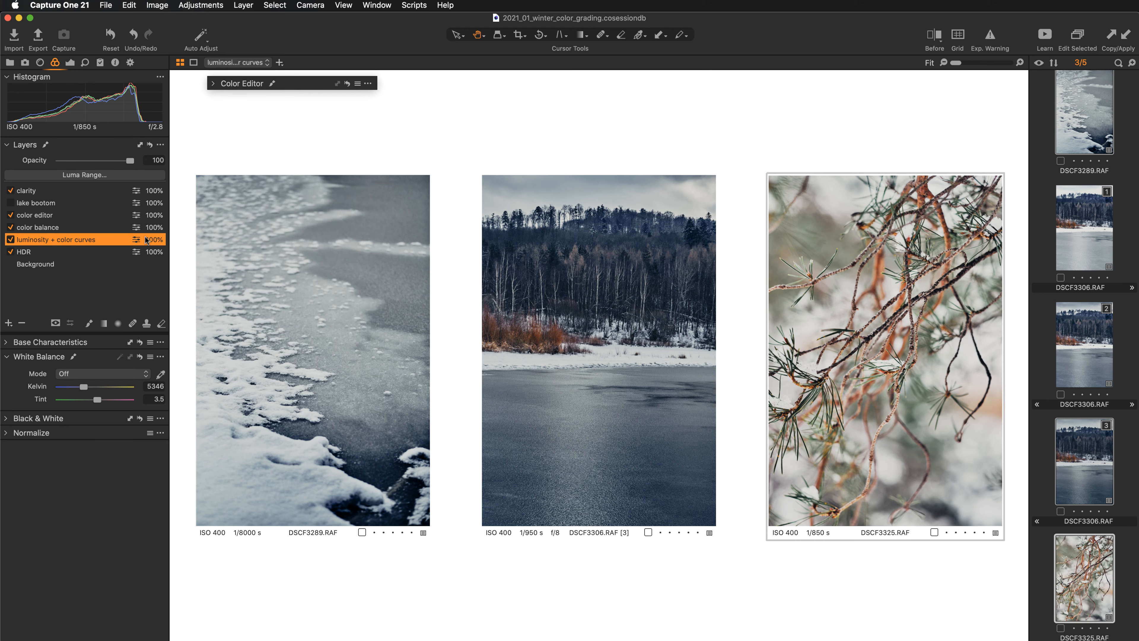
{"action": "left_click", "coordinate": [70, 62]}
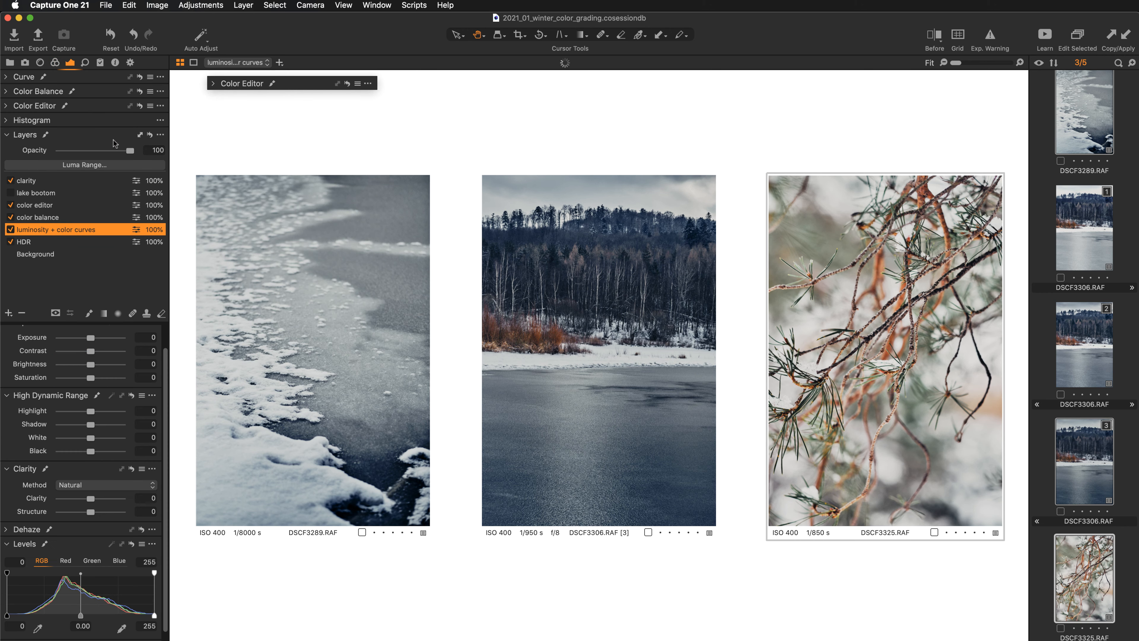
{"action": "scroll", "coordinate": [89, 402], "scroll_direction": "down", "scroll_amount": 1}
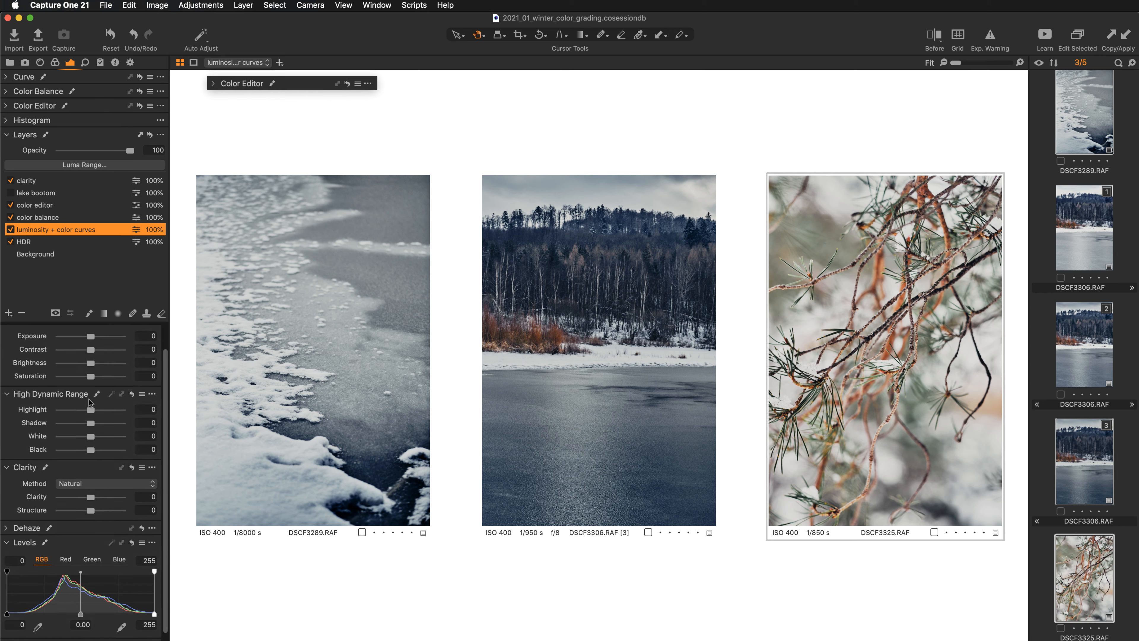
{"action": "left_click", "coordinate": [69, 82]}
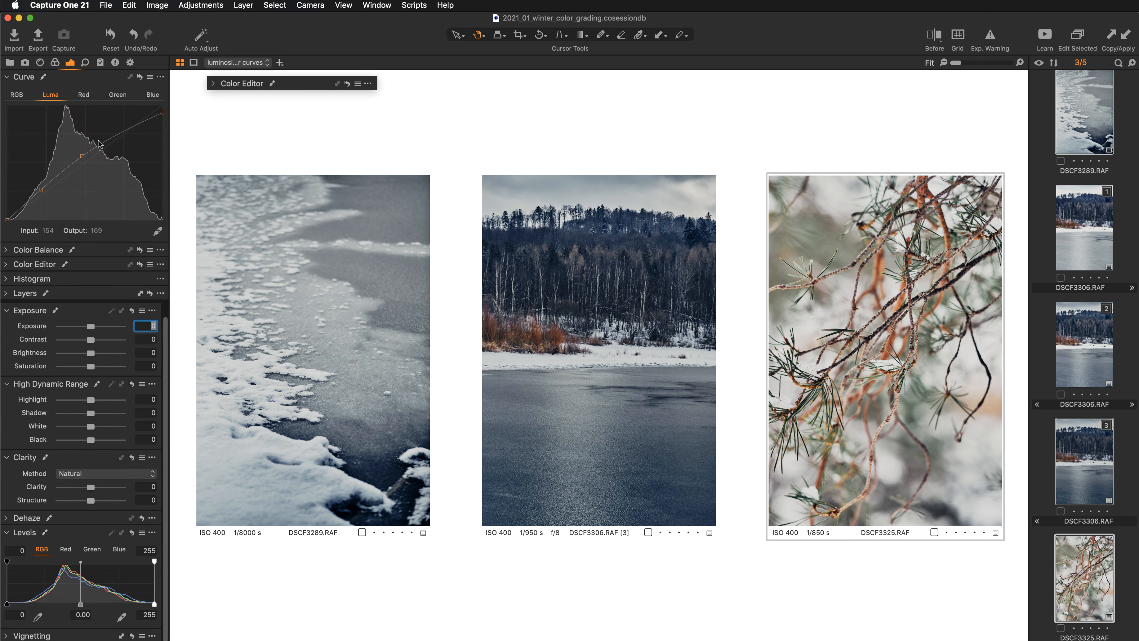
{"action": "left_click", "coordinate": [19, 95]}
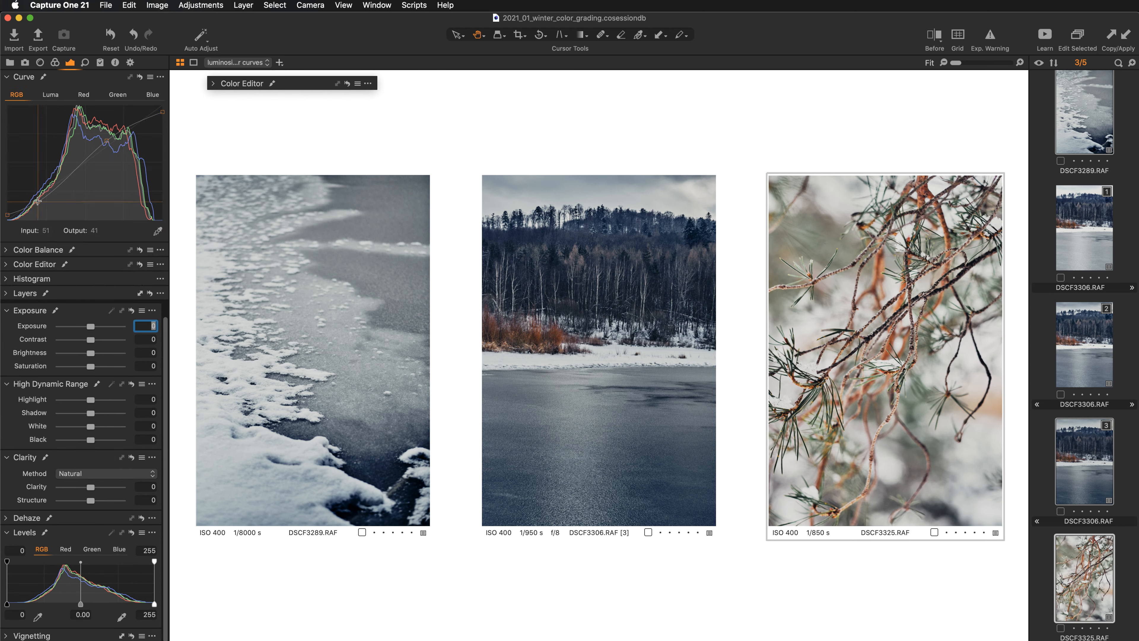
{"action": "left_click_drag", "start_coordinate": [38, 201], "coordinate": [39, 203]}
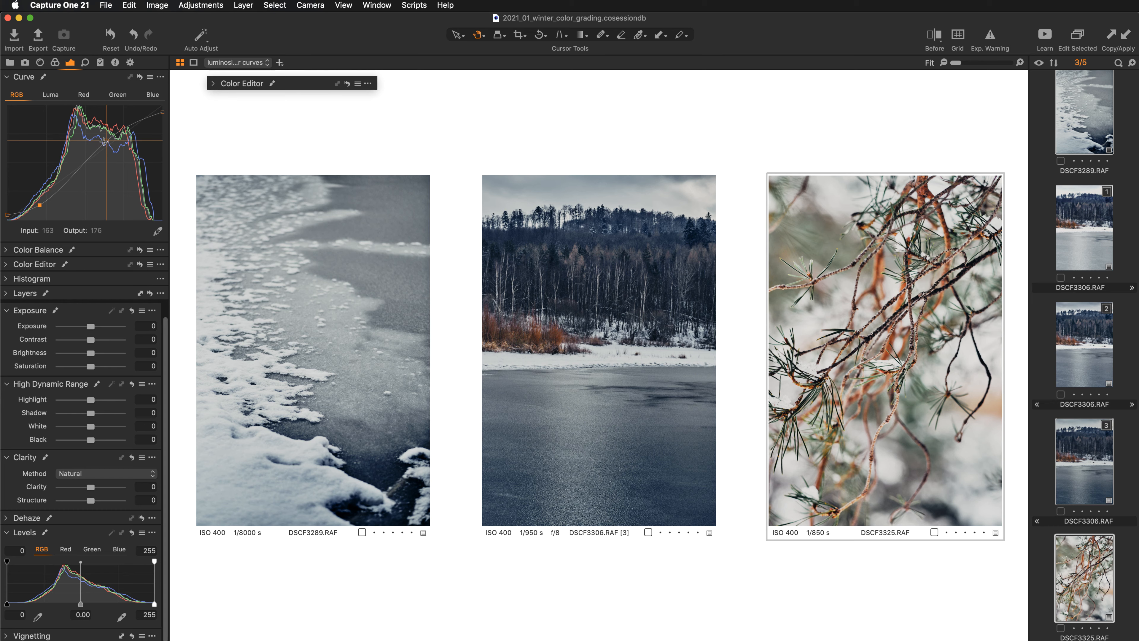
{"action": "left_click_drag", "start_coordinate": [105, 142], "coordinate": [107, 147]}
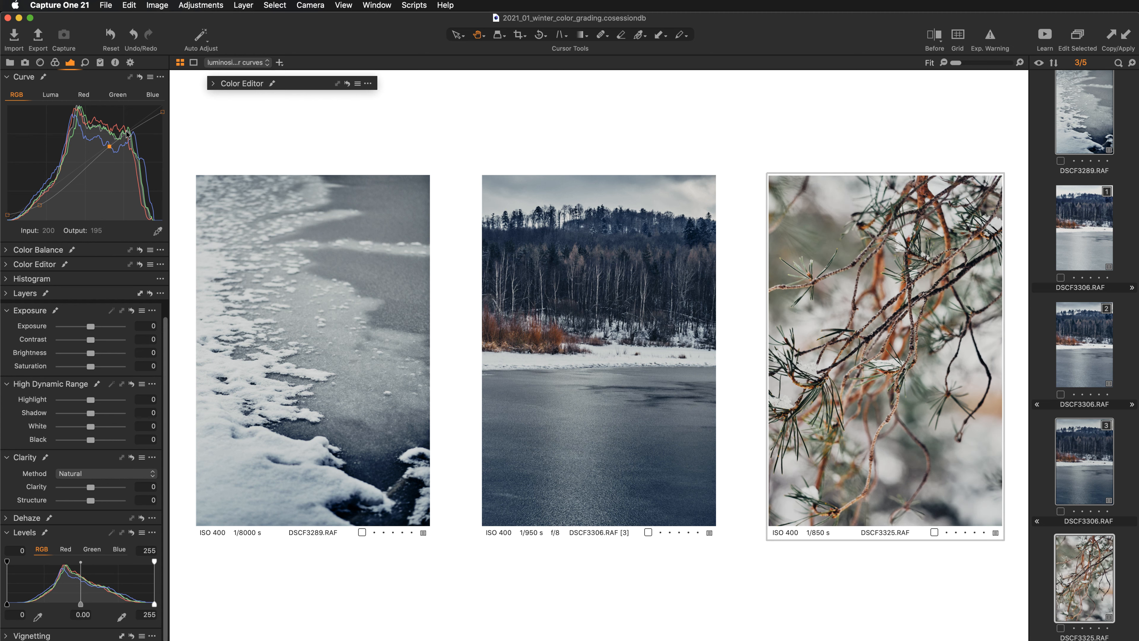
Add a highlight point to the RGB curve at input 195 and raise it to output 201.
{"action": "left_click", "coordinate": [127, 132]}
{"action": "left_click_drag", "start_coordinate": [126, 131], "coordinate": [126, 130]}
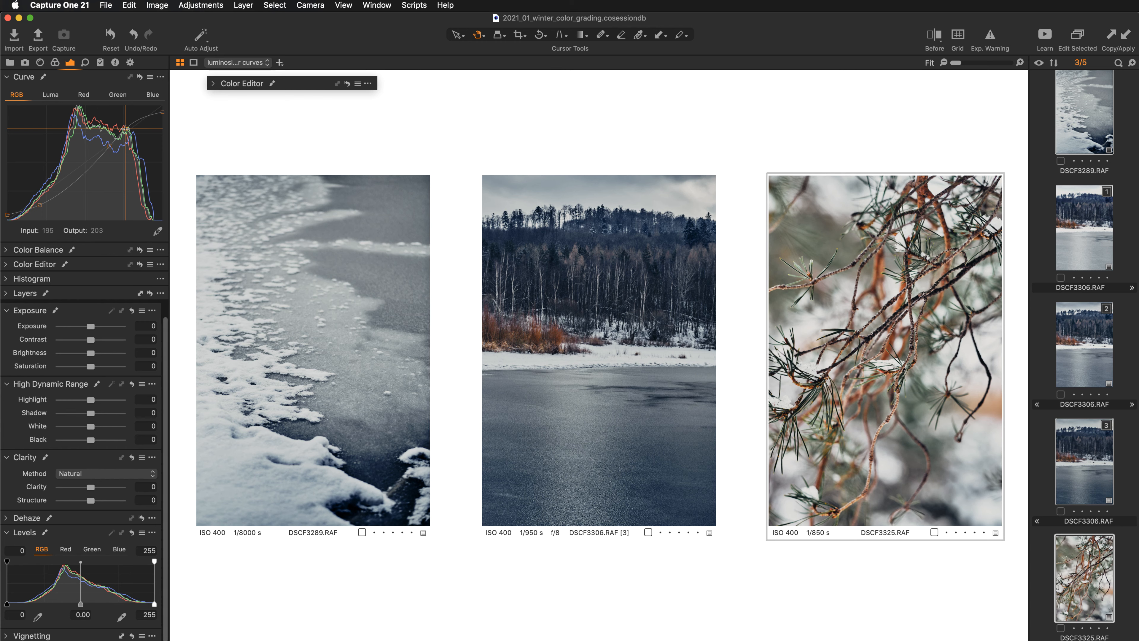
{"action": "left_click_drag", "start_coordinate": [126, 129], "coordinate": [126, 130]}
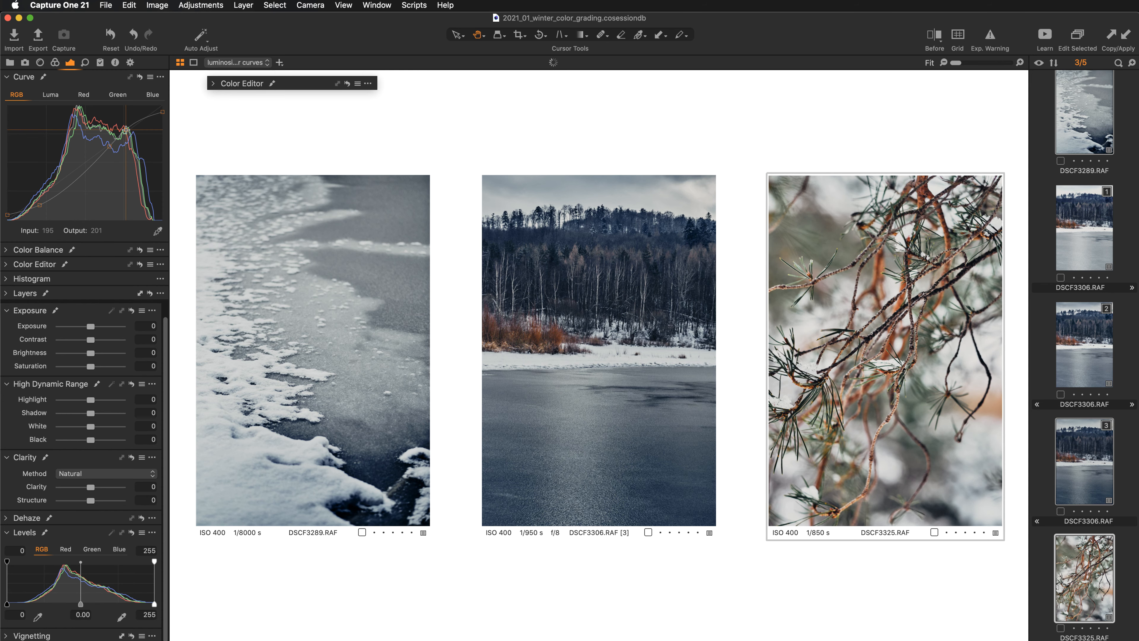